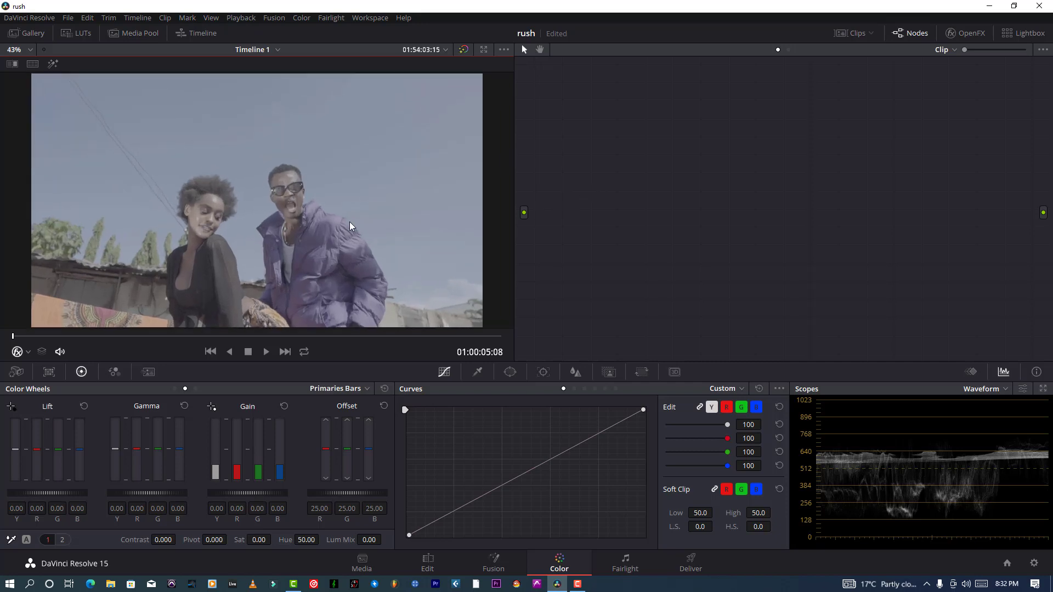
Look through the timeline's clip thumbnails, return to clip 02 and hide the thumbnails again
click(839, 37)
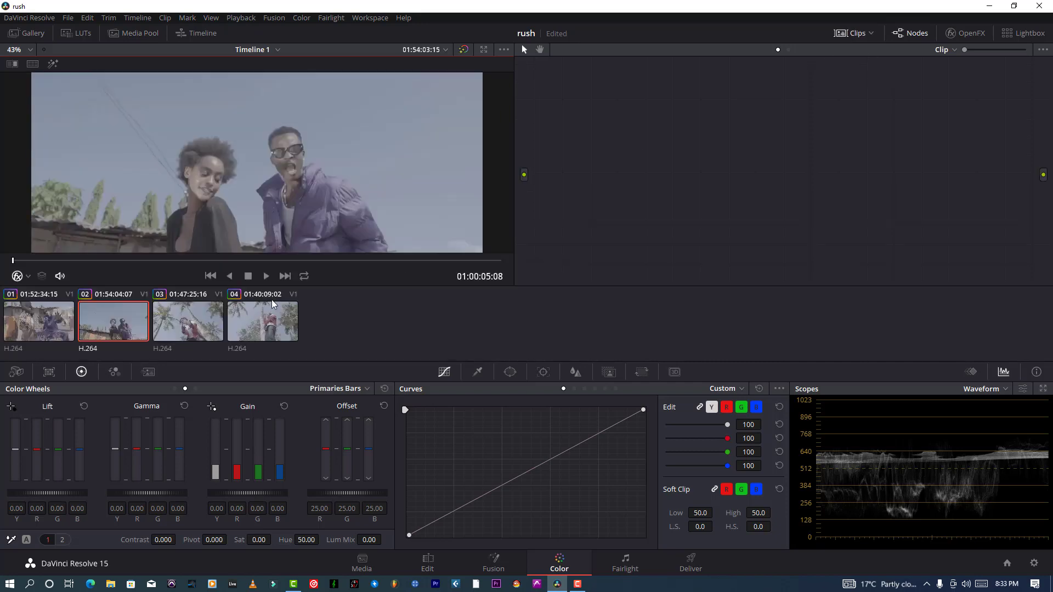
click(188, 320)
click(122, 321)
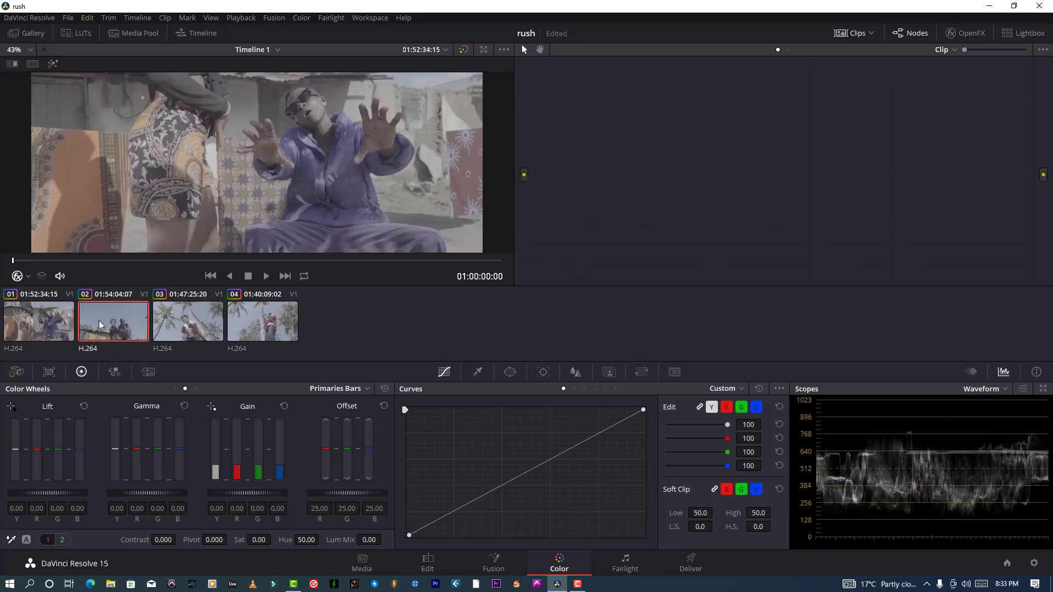
click(847, 33)
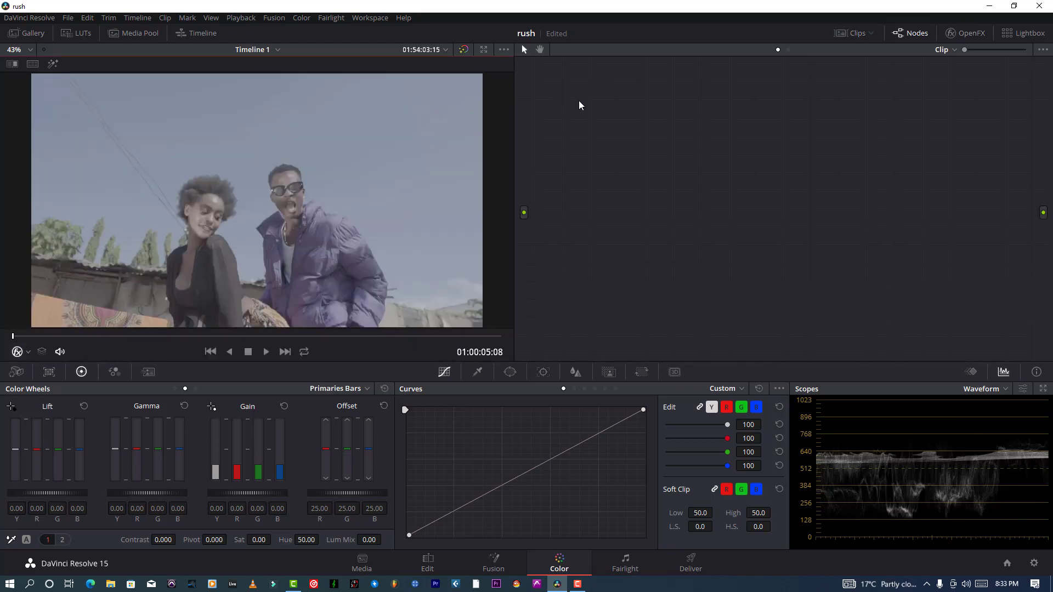
Build a chain of three serial nodes for clip 02 and line them up in an evenly spaced row low in the node graph
scroll(355, 205, down, 1)
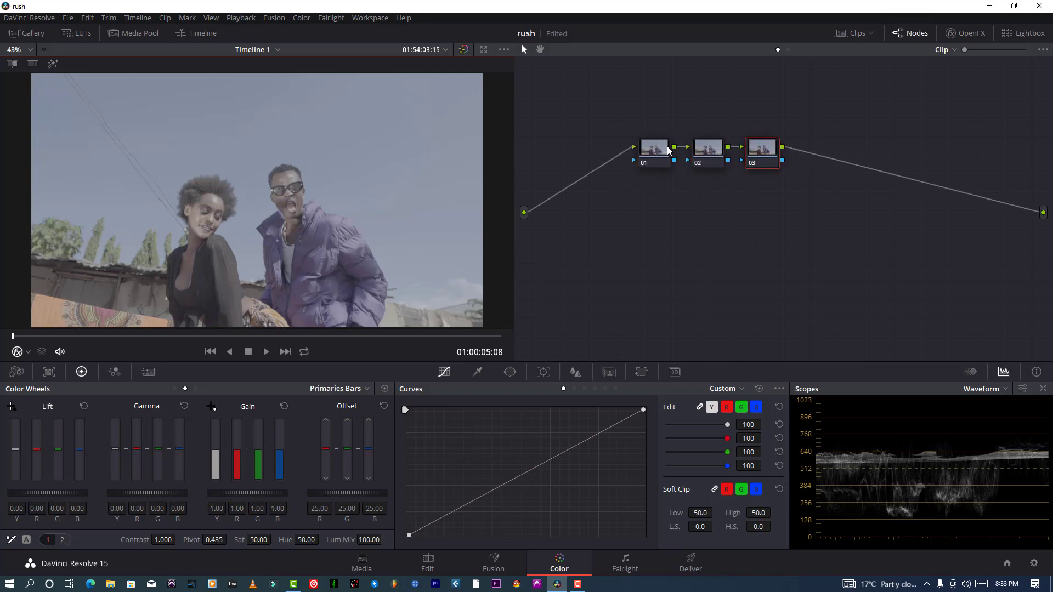
drag(665, 150, 629, 246)
drag(707, 153, 687, 243)
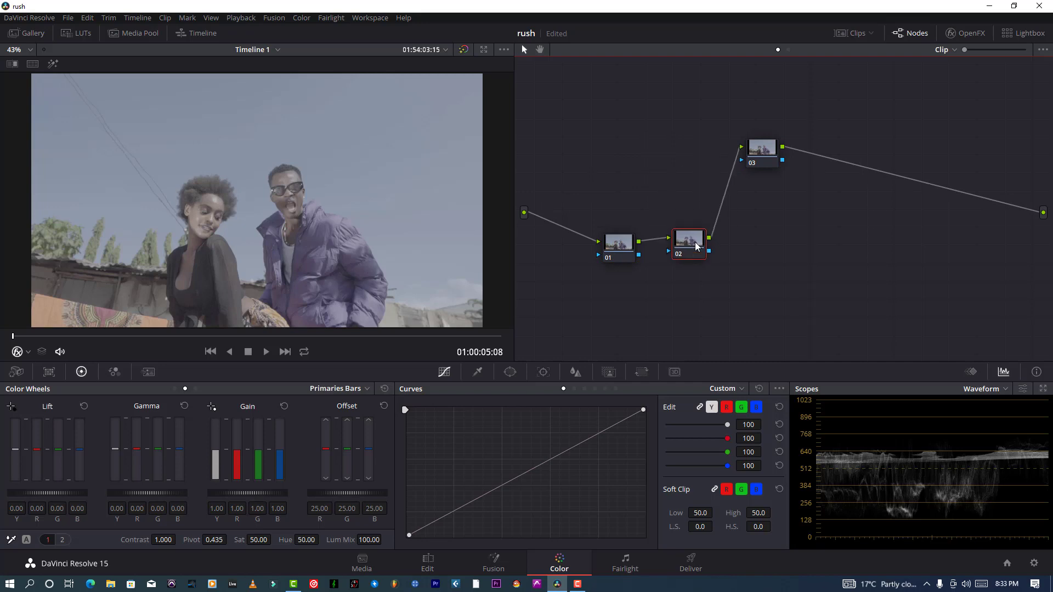
drag(765, 153, 769, 242)
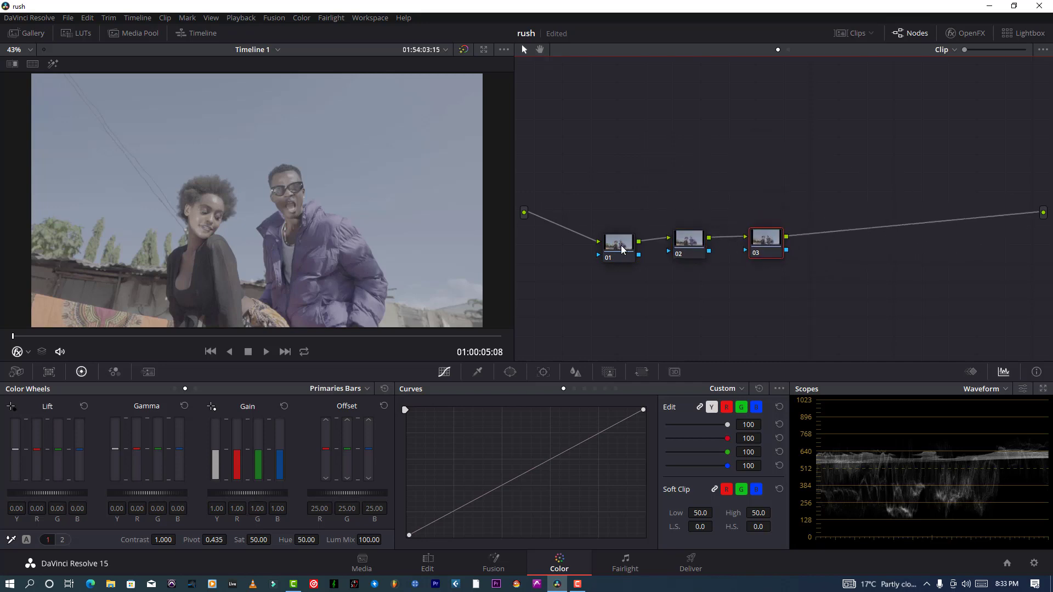
drag(623, 248, 599, 258)
drag(683, 243, 675, 262)
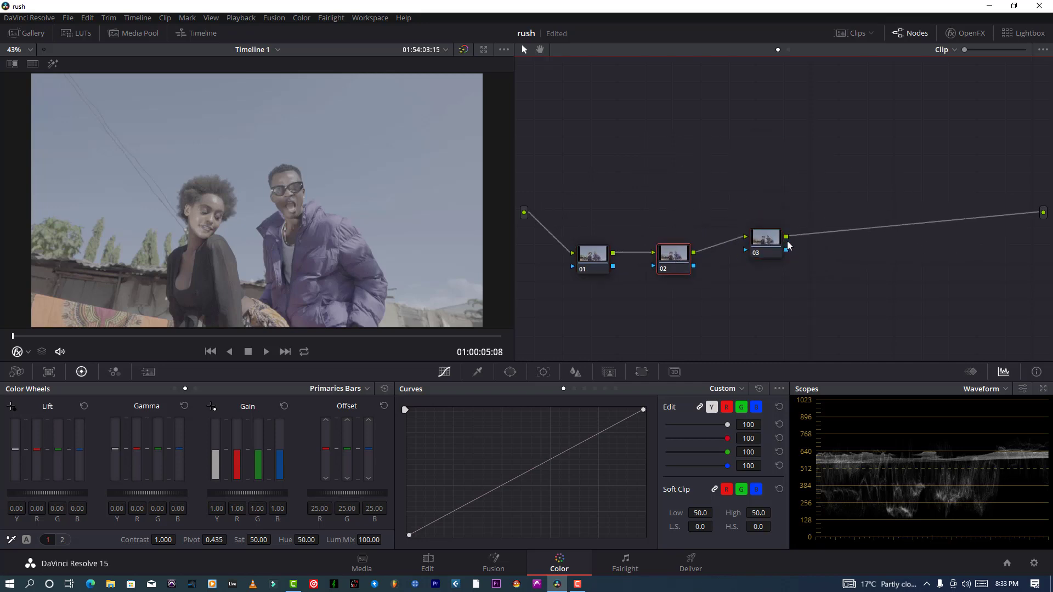
drag(766, 244, 747, 265)
drag(676, 259, 660, 267)
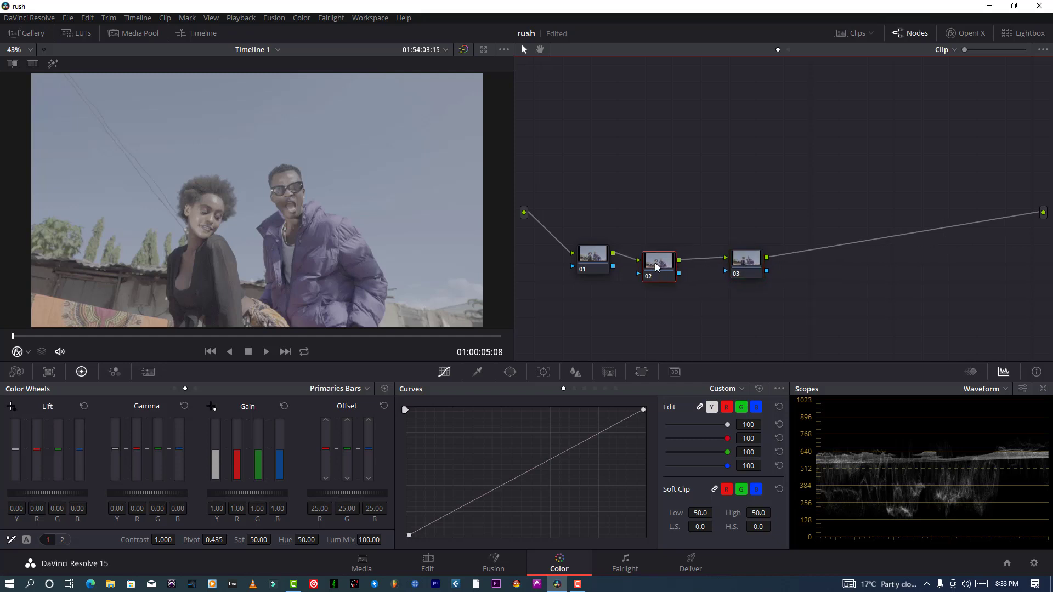
drag(594, 259, 587, 269)
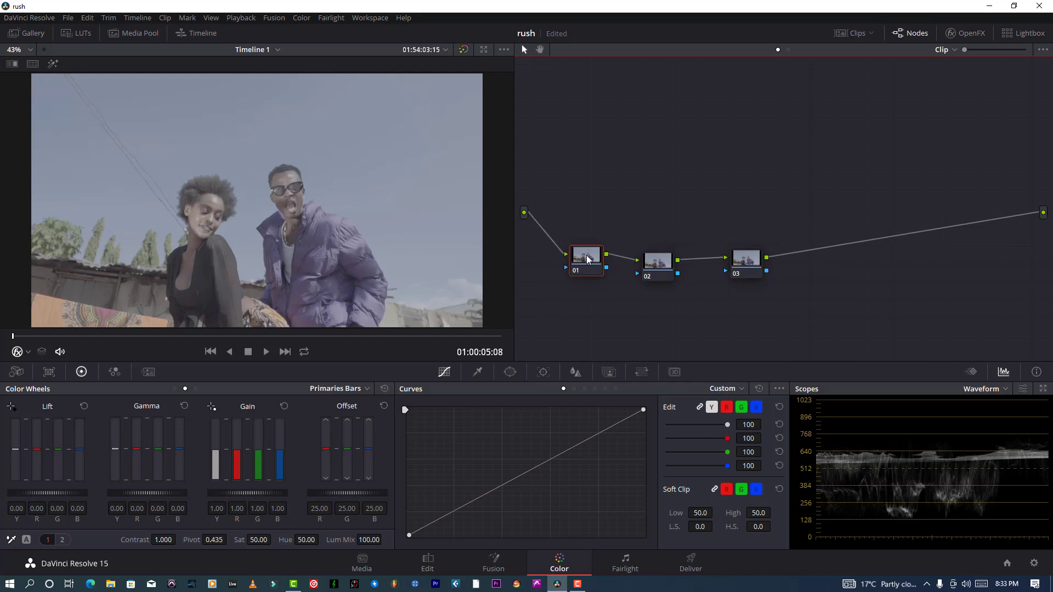
drag(664, 274, 666, 276)
drag(738, 264, 724, 268)
Label node 01 "primary"
click(582, 267)
right_click(582, 268)
click(616, 289)
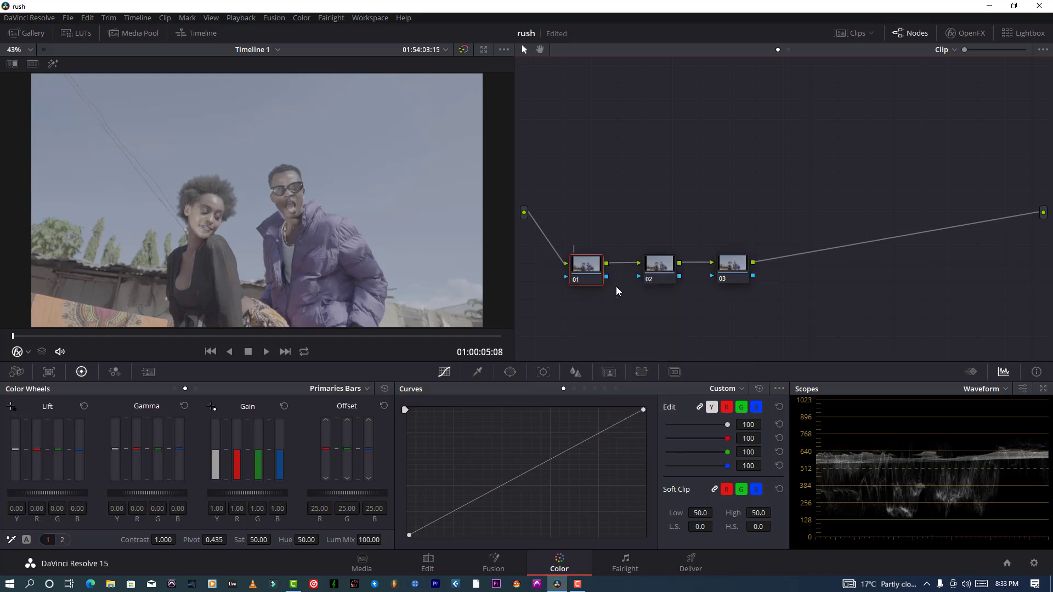
text(pre)
key(BackSpace)
key(BackSpace)
text(rimary)
key(Return)
Label node 02 "cst"
right_click(661, 271)
click(675, 297)
text(cst)
key(Return)
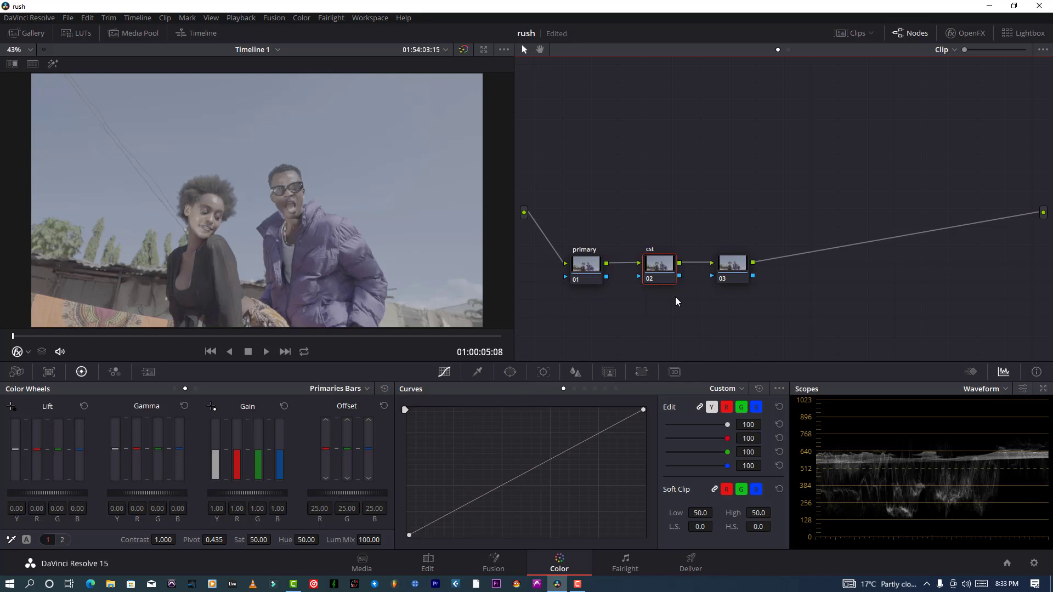
Change the label of node 02 to "rec 709 cst"
right_click(656, 272)
click(678, 292)
text(rec 709 cst)
Label node 03 "look"
click(743, 269)
right_click(744, 271)
click(792, 290)
text(look)
Find the Color Space Transform effect in the OpenFX library and apply it to the "rec 709 cst" node
click(577, 272)
click(970, 34)
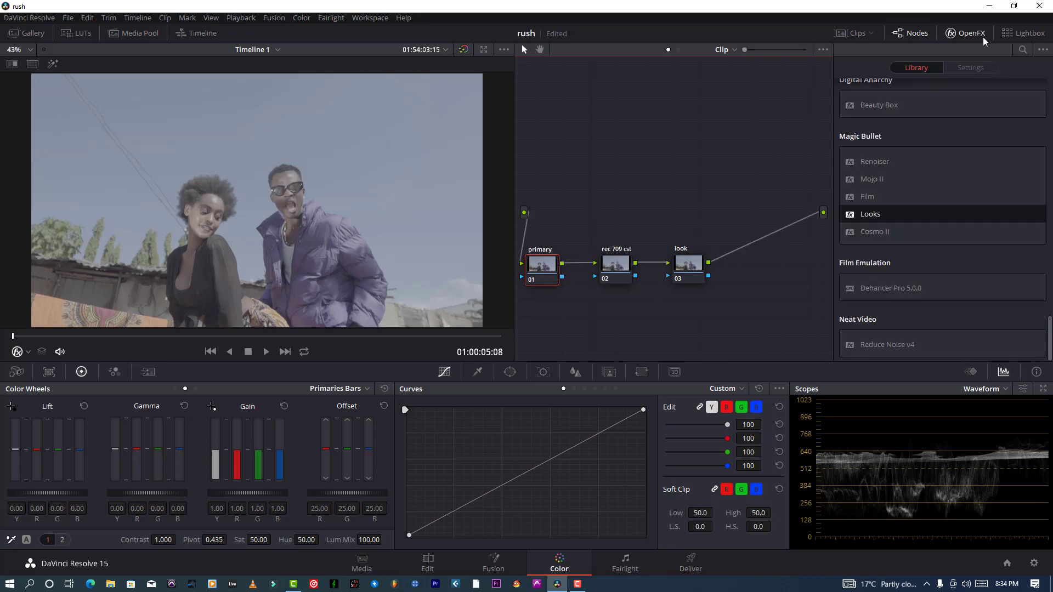
click(613, 269)
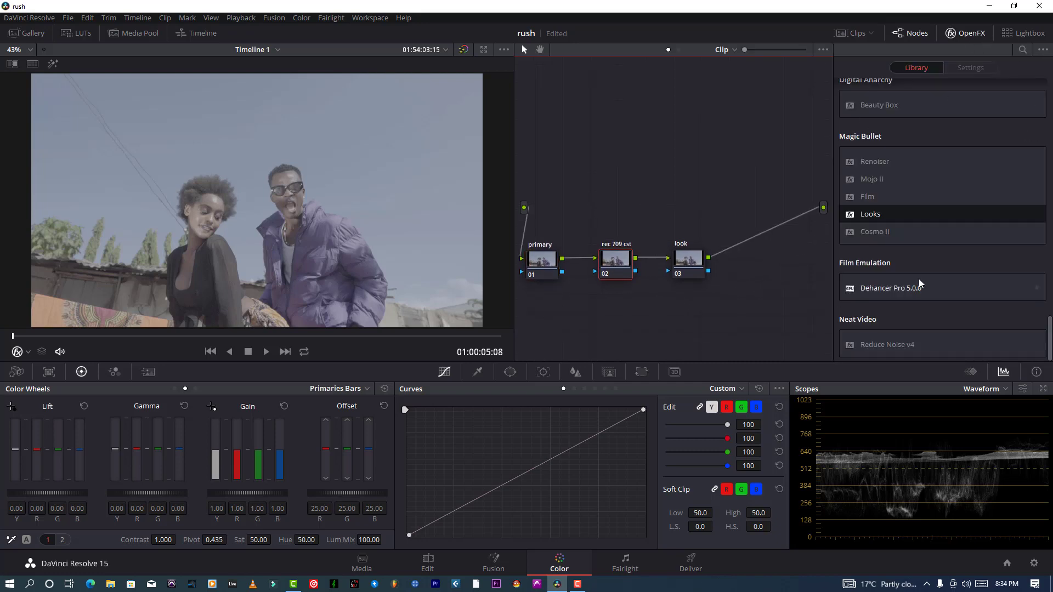
scroll(913, 291, up, 10)
scroll(911, 259, up, 10)
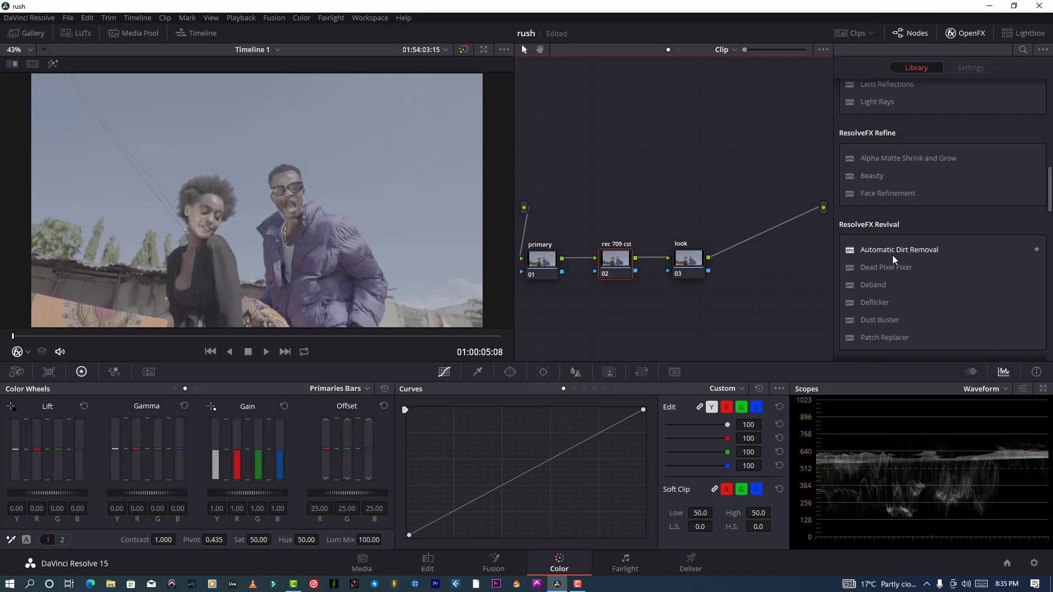
scroll(893, 264, down, 15)
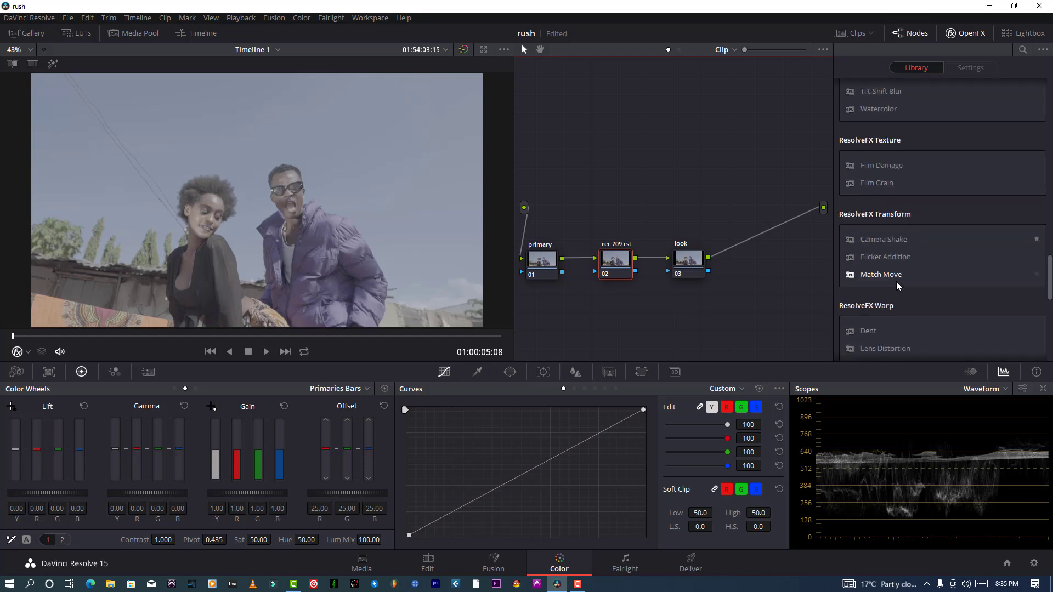
scroll(896, 292, down, 3)
scroll(895, 263, up, 15)
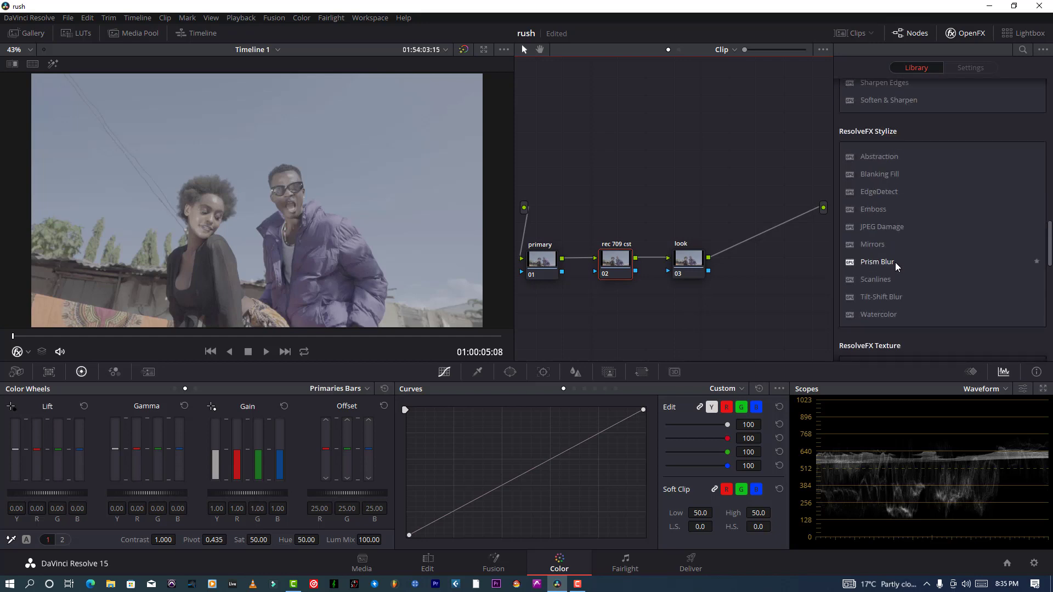
scroll(896, 268, up, 8)
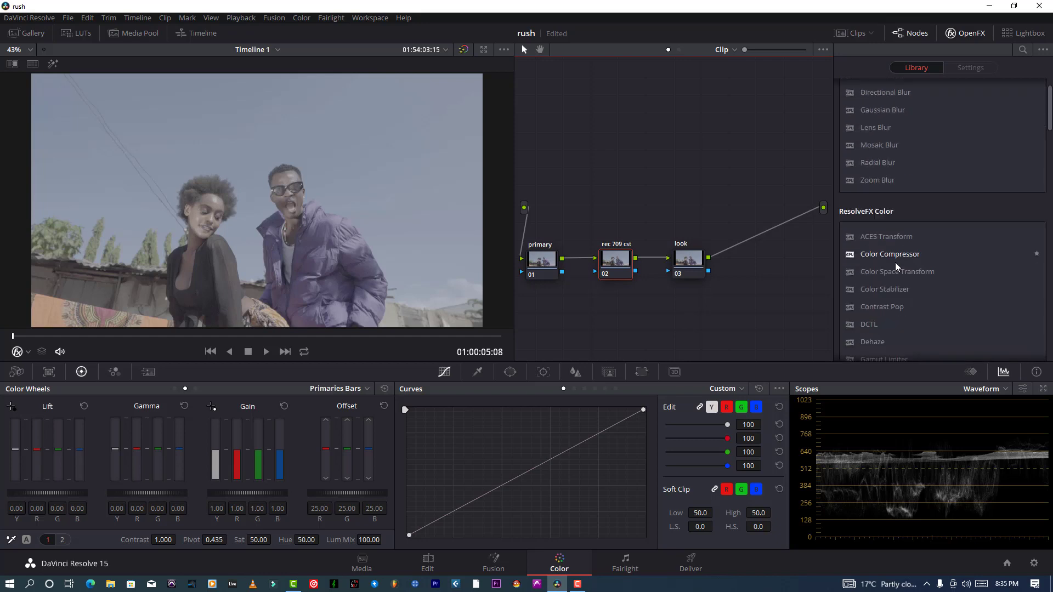
drag(900, 231, 615, 263)
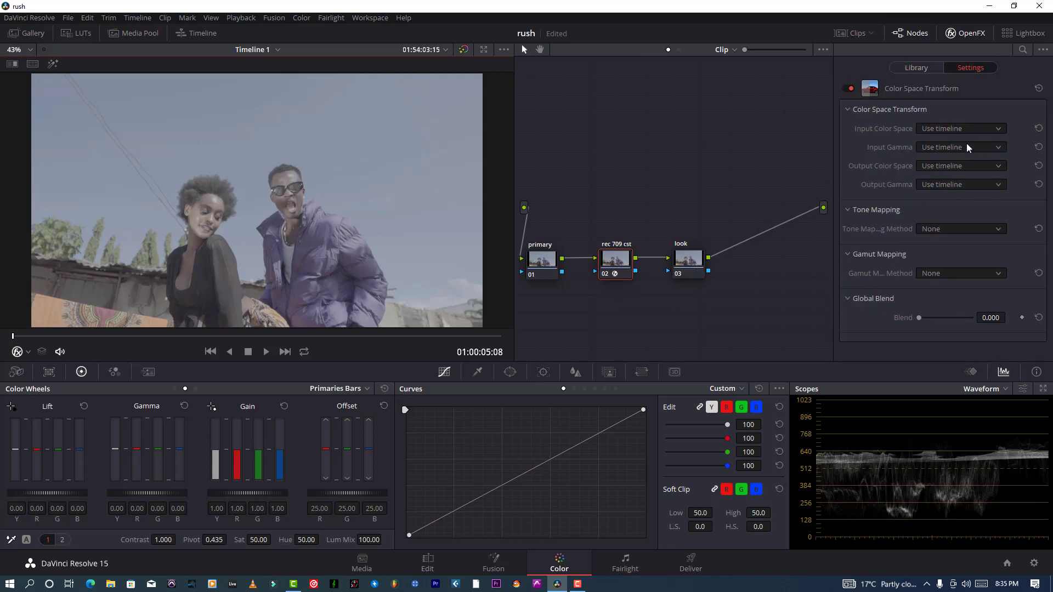
Look through the input color spaces that the Color Space Transform offers for the different camera brands
click(961, 128)
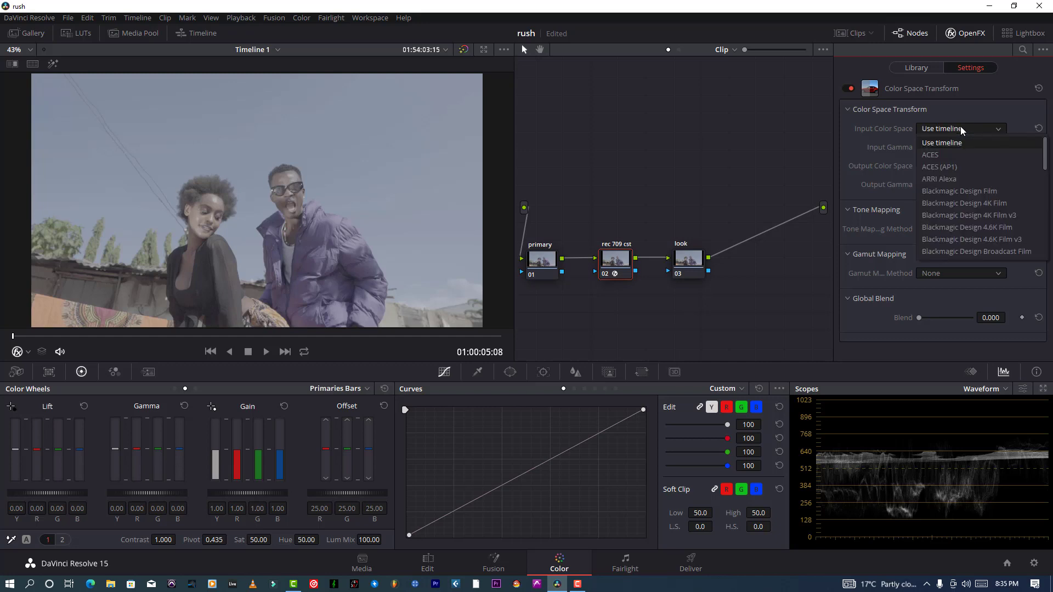
click(866, 131)
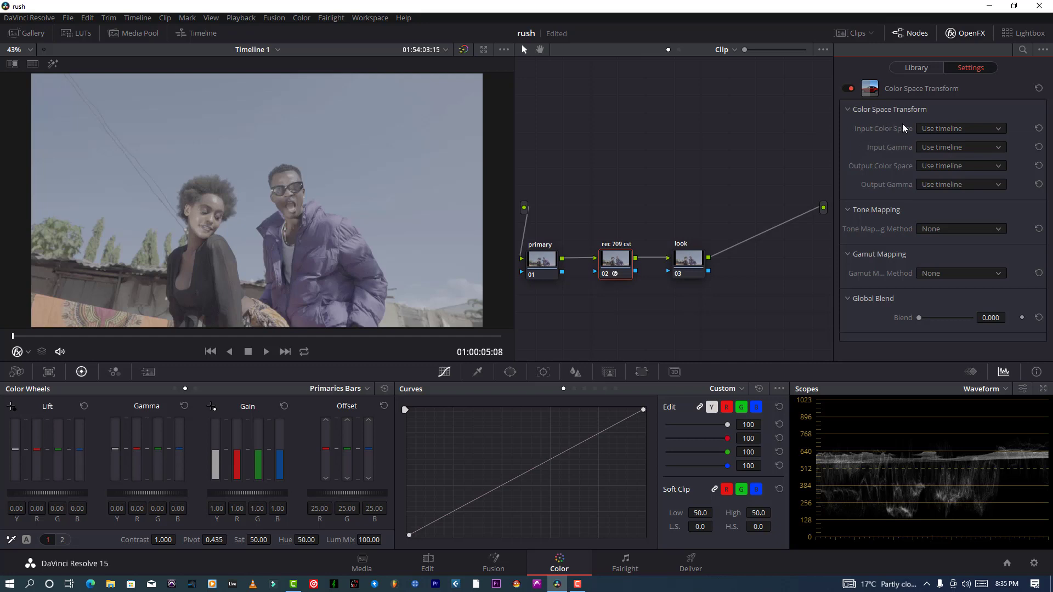
click(936, 132)
scroll(937, 193, down, 8)
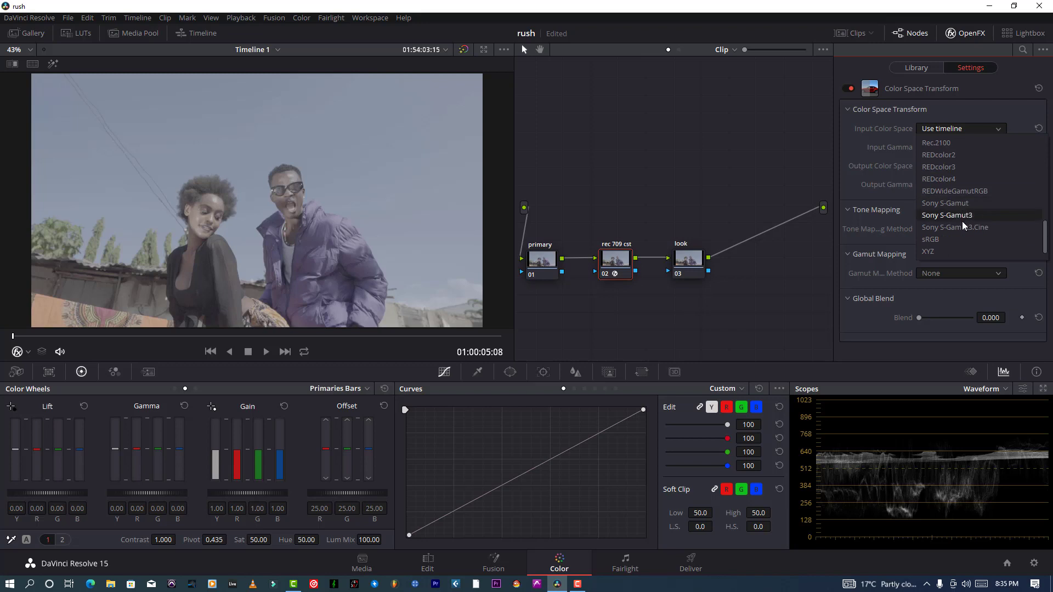
scroll(967, 196, up, 5)
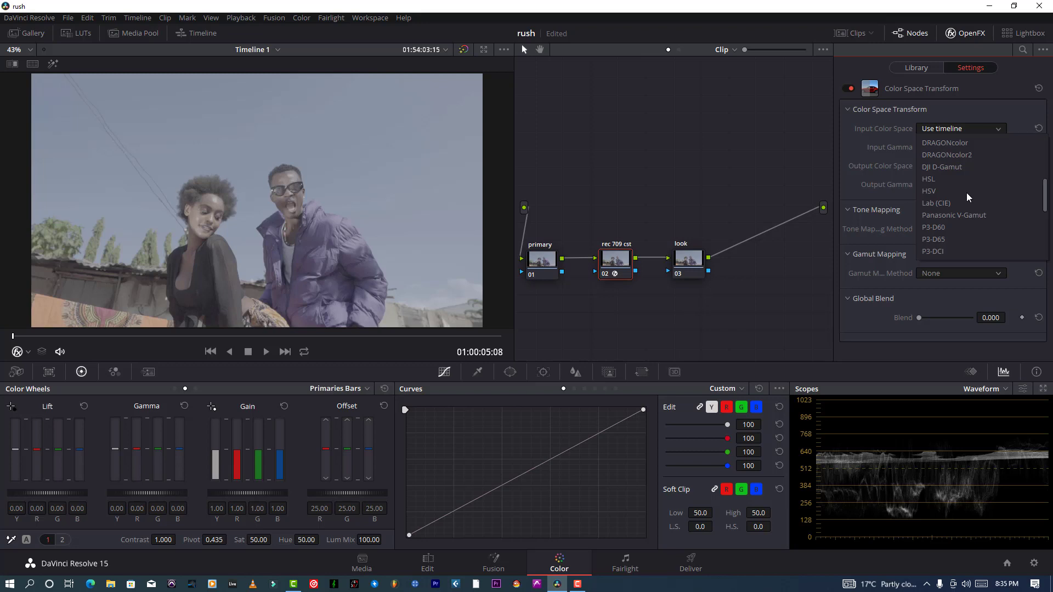
scroll(968, 197, up, 5)
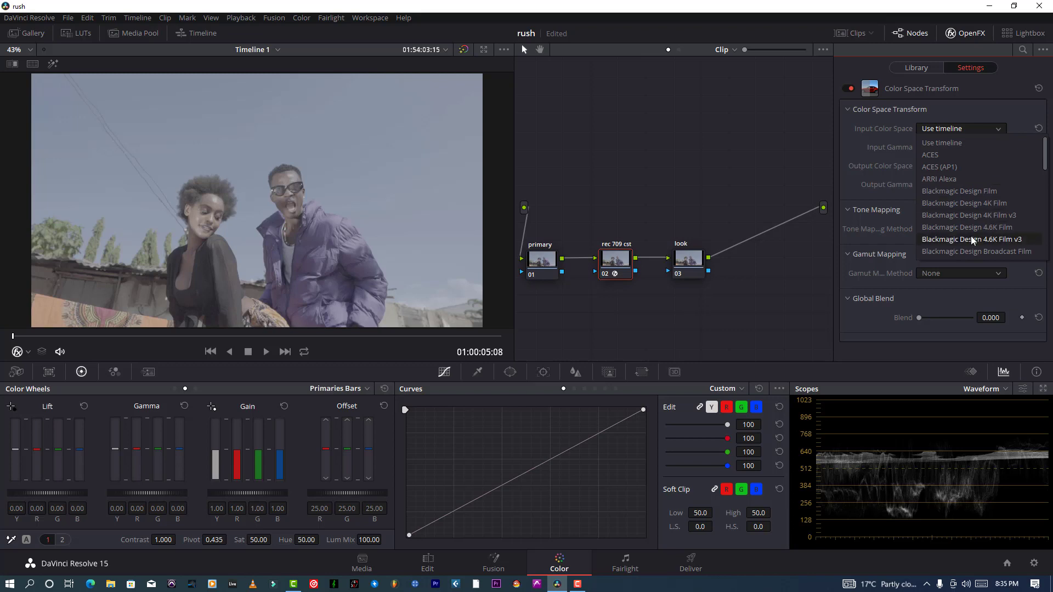
scroll(970, 222, down, 2)
scroll(970, 222, up, 2)
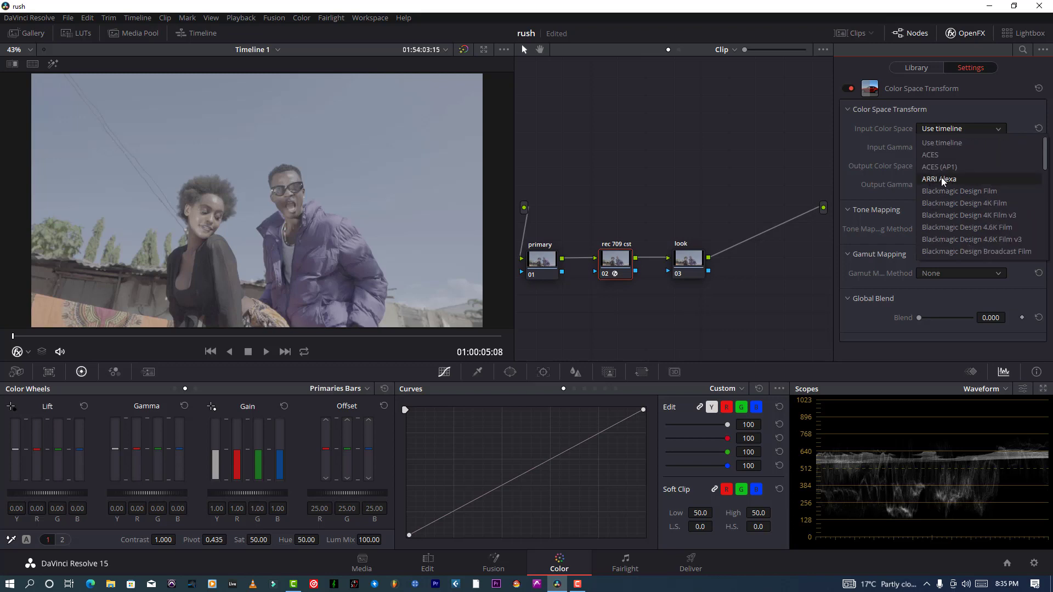
scroll(963, 184, down, 4)
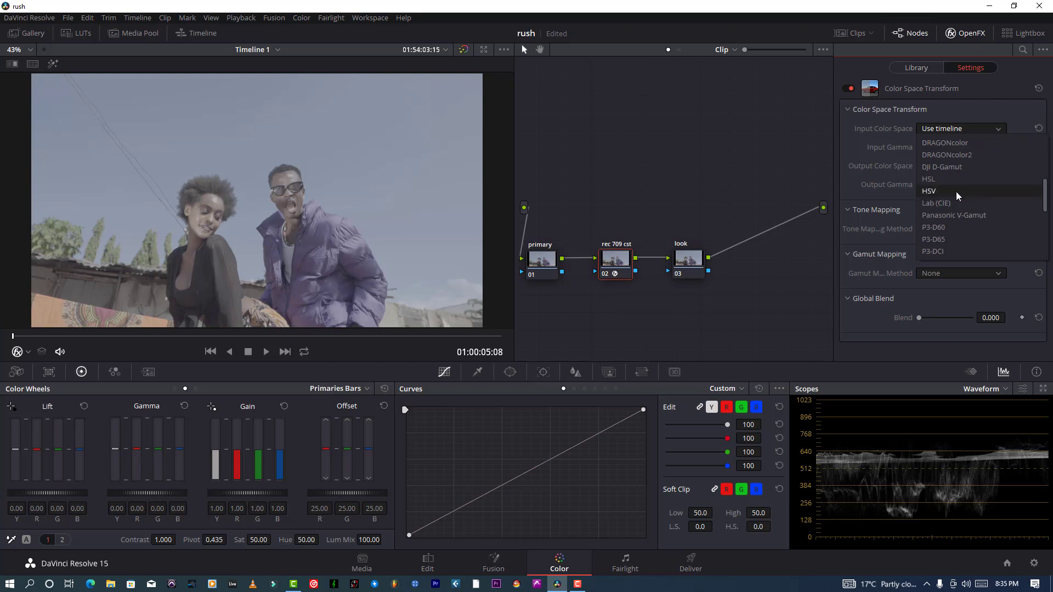
scroll(950, 170, down, 1)
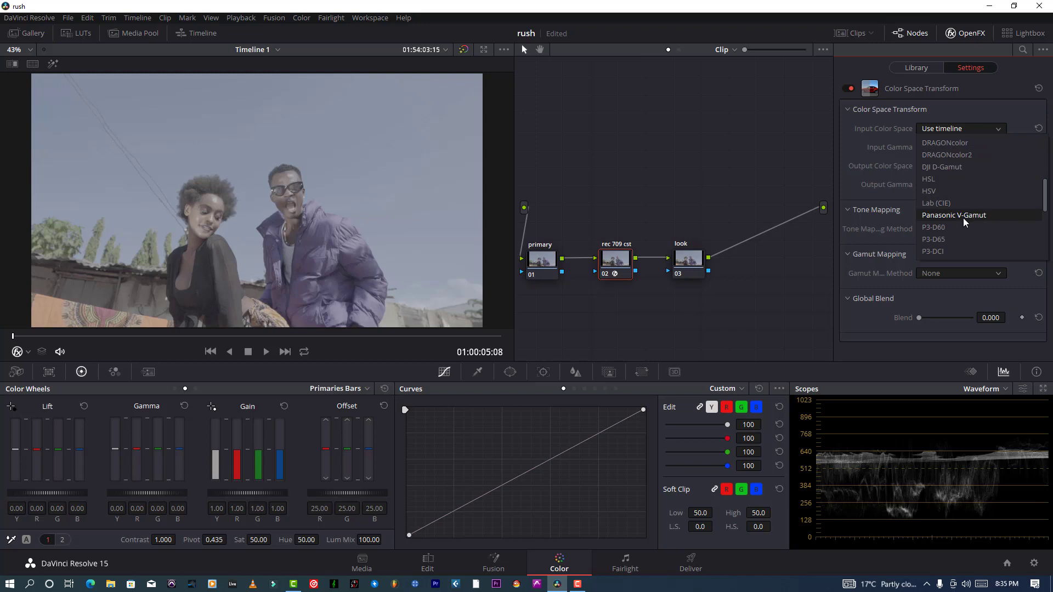
scroll(966, 218, down, 4)
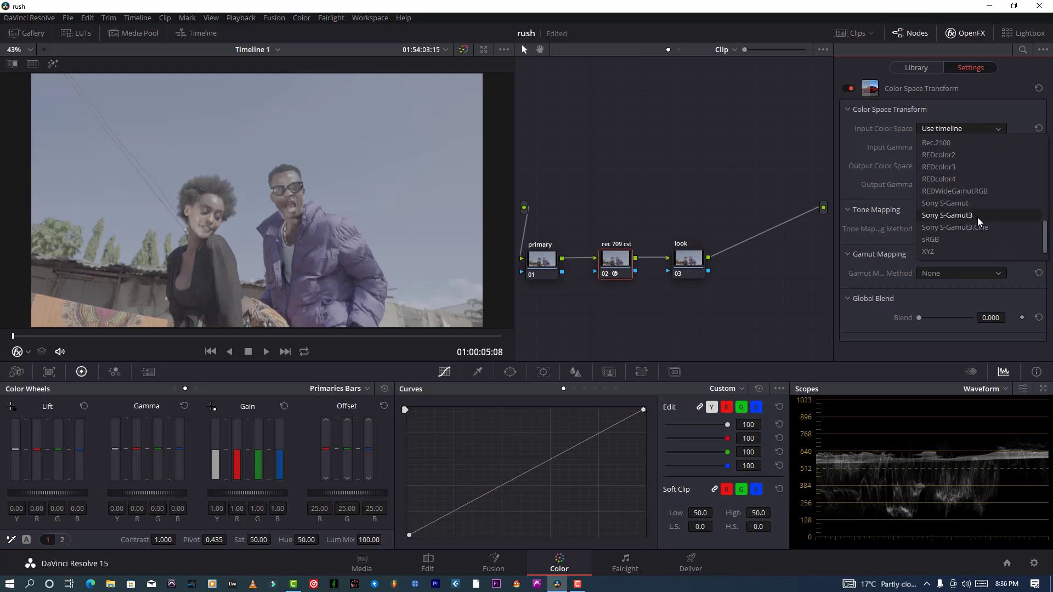
scroll(970, 219, up, 4)
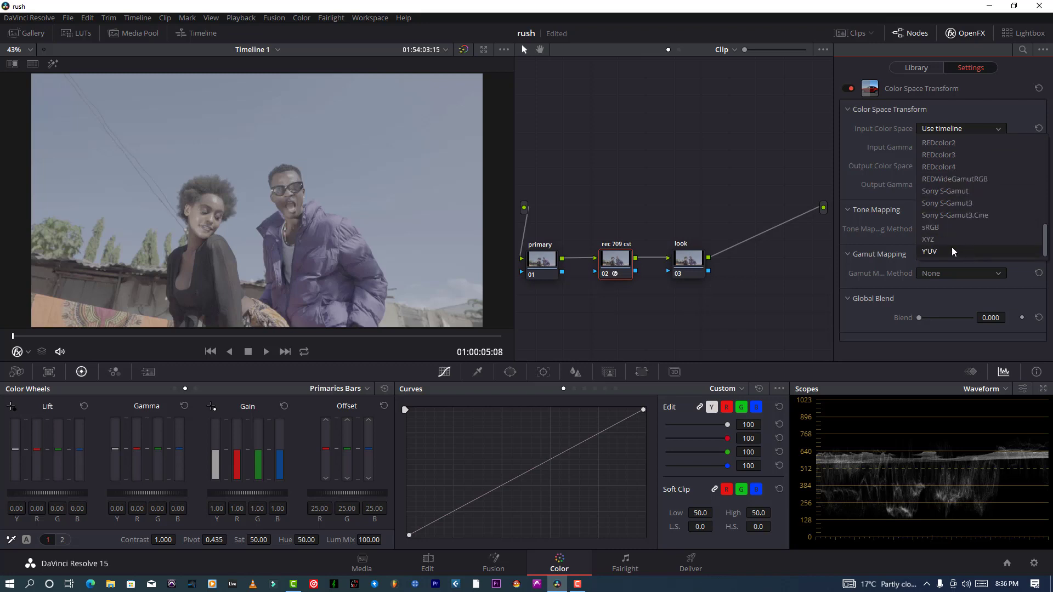
scroll(912, 187, down, 2)
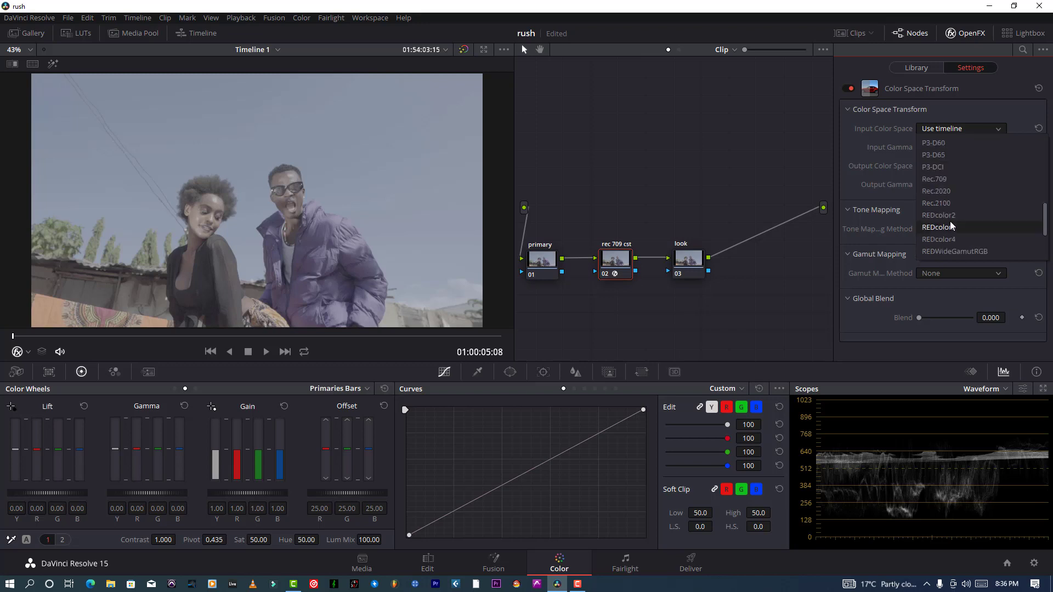
click(920, 119)
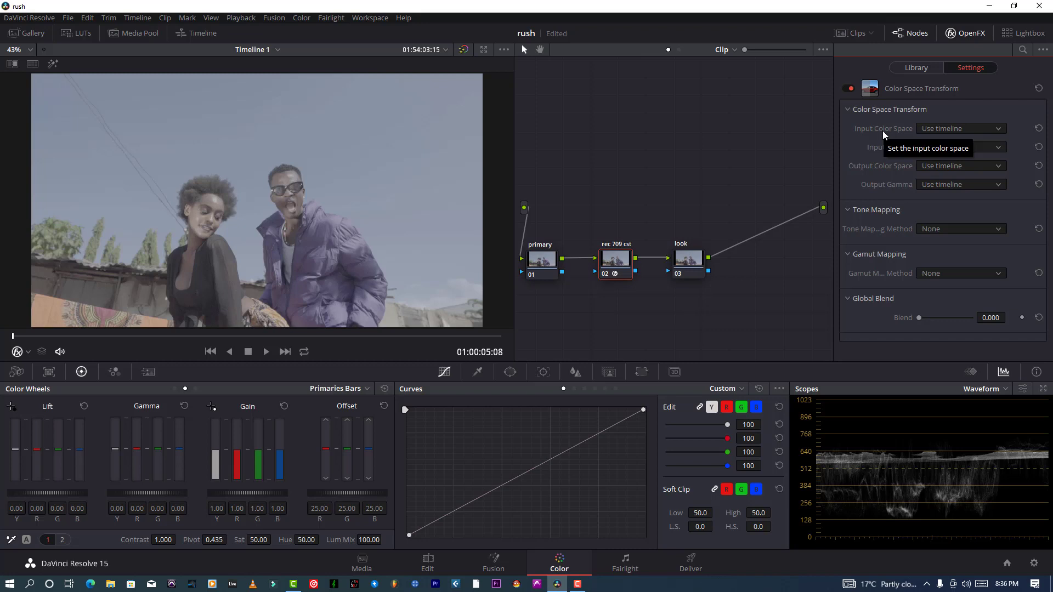
Set the Color Space Transform's input color space to Sony S-Gamut3.Cine and its input gamma to Sony S-Log3
click(939, 131)
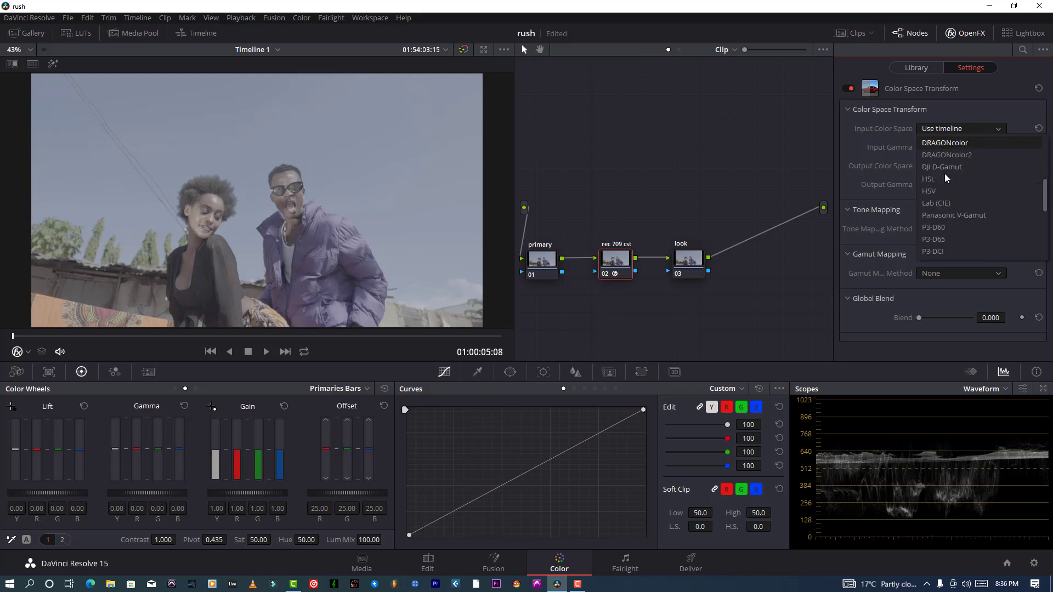
scroll(948, 186, down, 6)
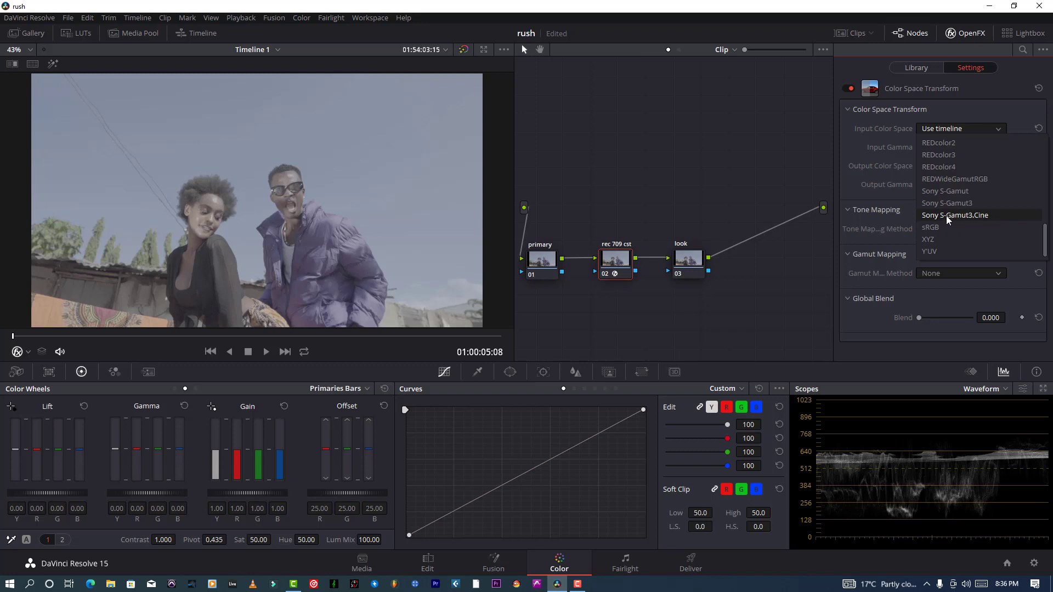
click(944, 216)
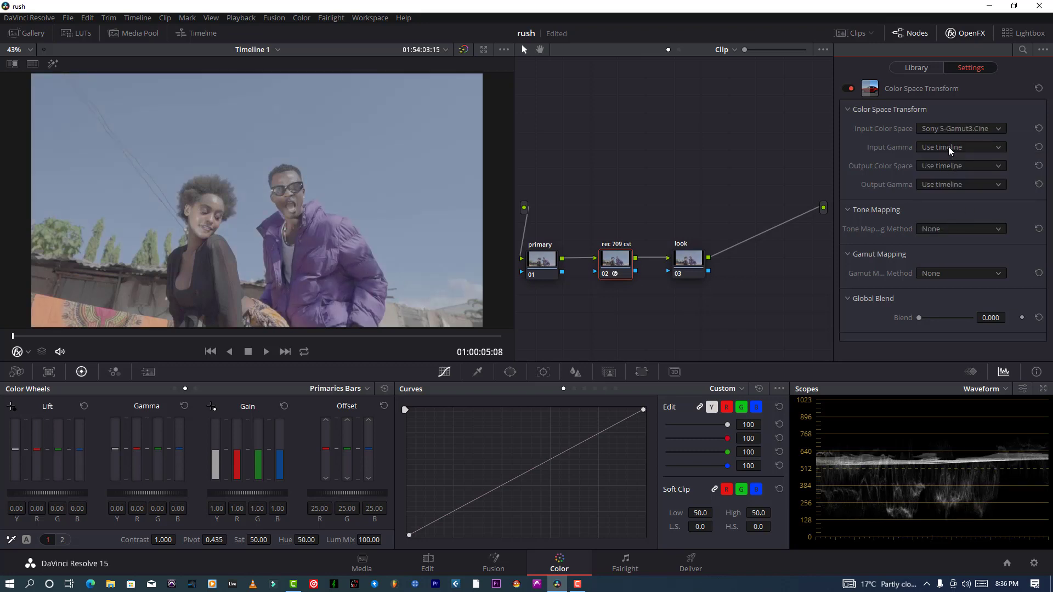
click(951, 148)
scroll(939, 222, down, 5)
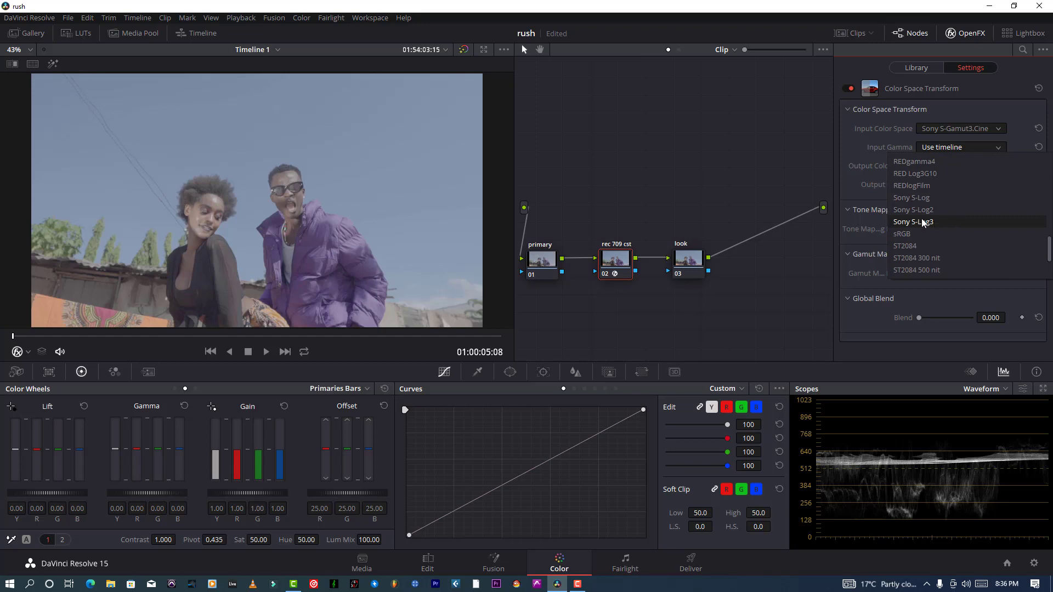
click(939, 222)
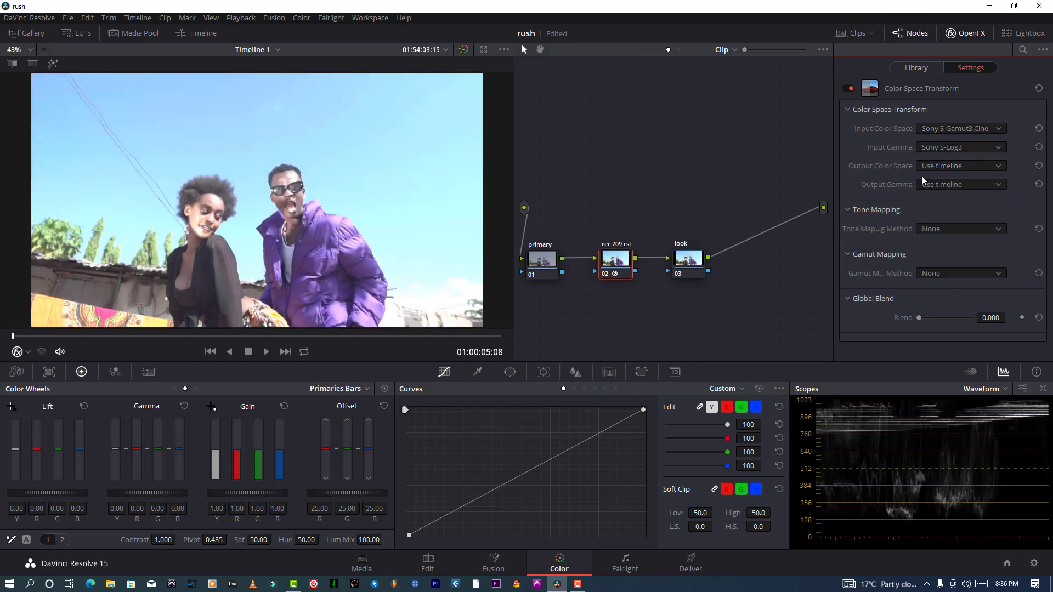
Set the Color Space Transform's output color space and output gamma both to Rec.709, and close the effects library
click(939, 166)
scroll(941, 253, down, 10)
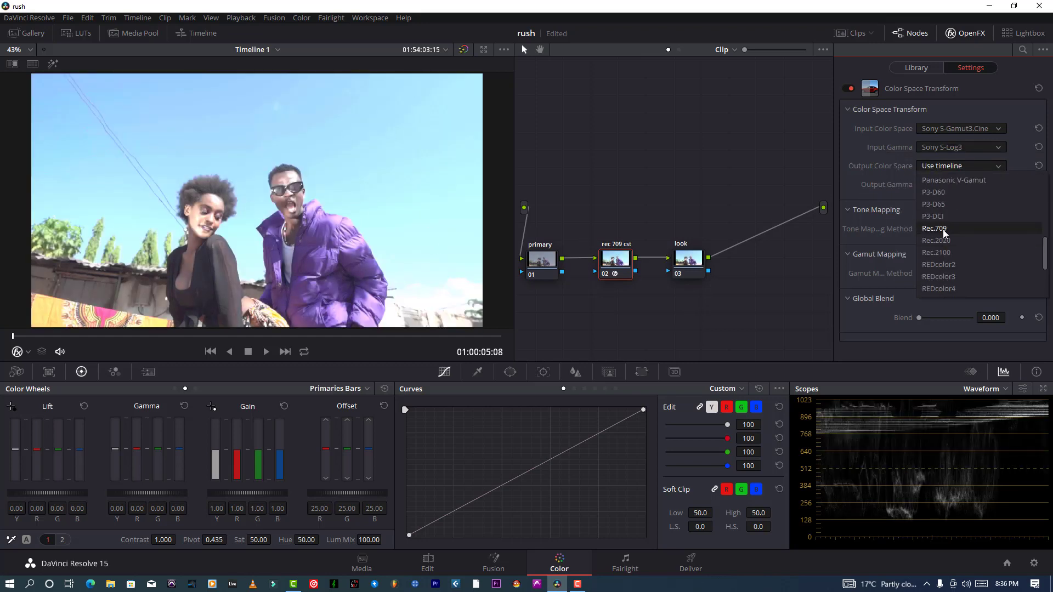
click(939, 228)
click(943, 184)
scroll(940, 247, down, 10)
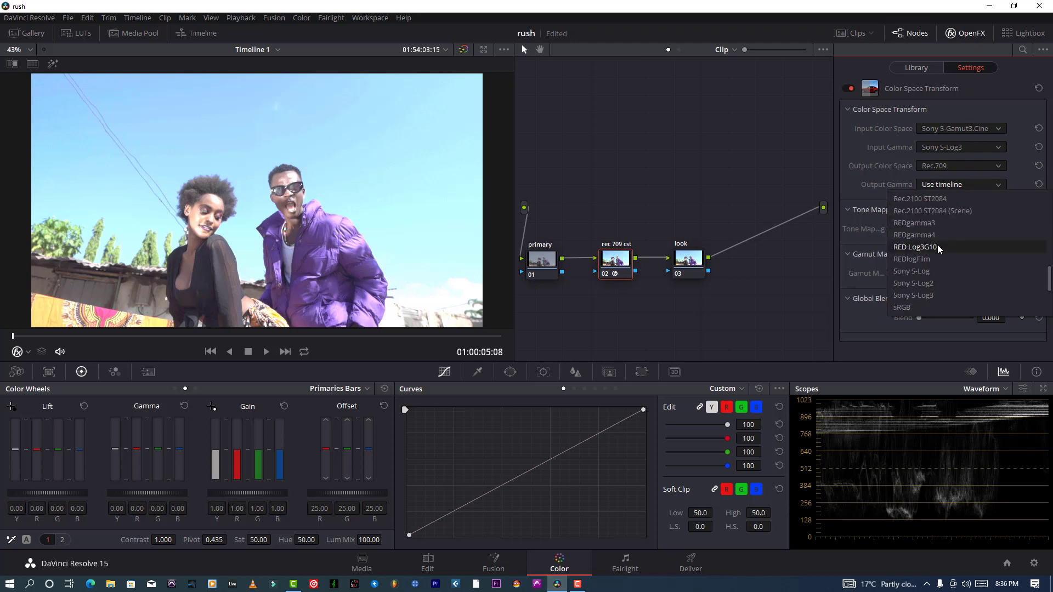
scroll(933, 244, down, 4)
scroll(921, 236, up, 8)
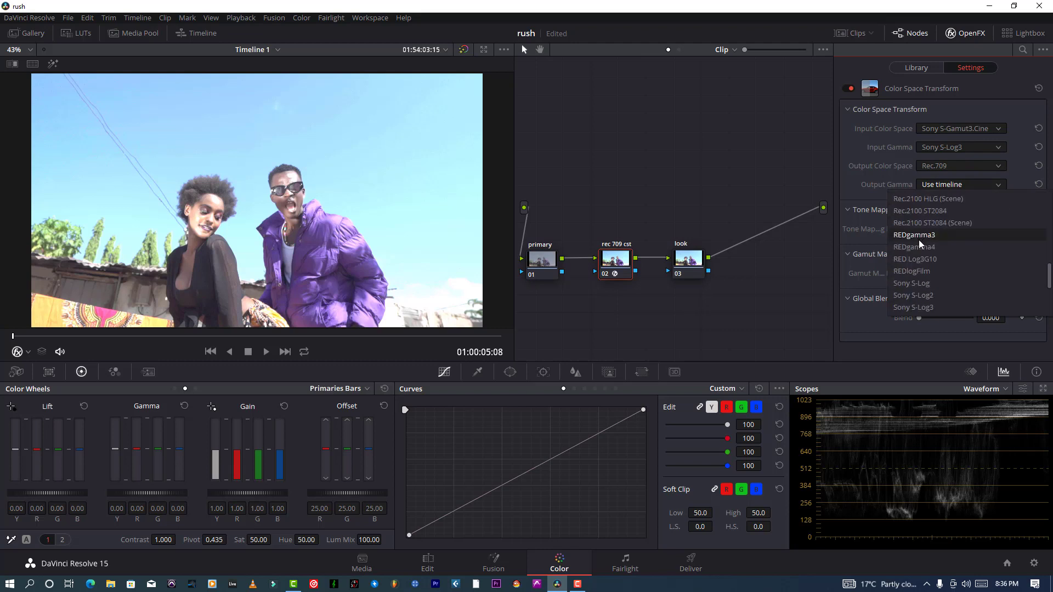
scroll(923, 227, down, 8)
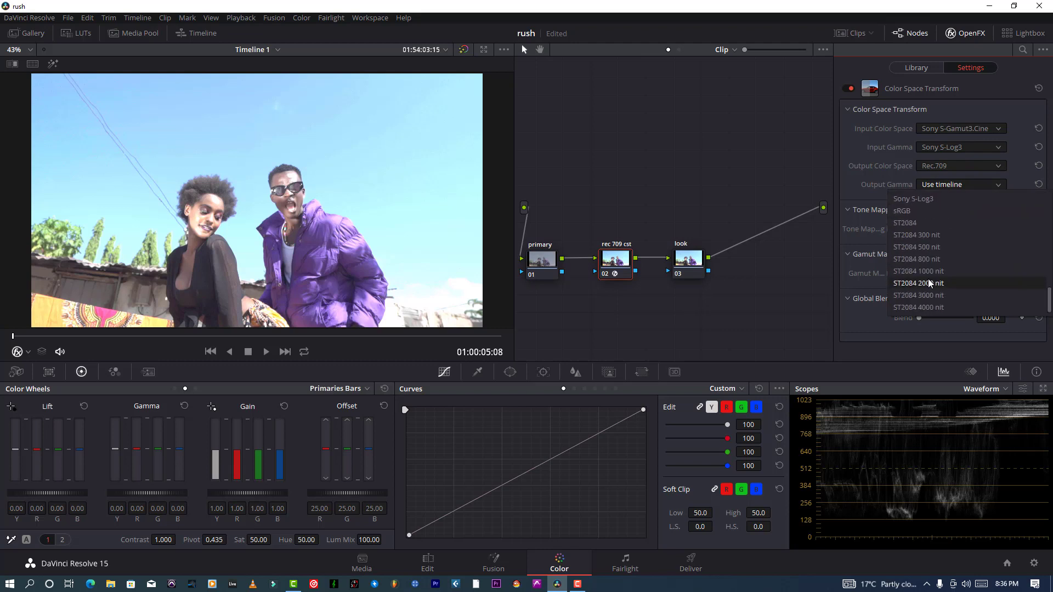
scroll(921, 255, up, 3)
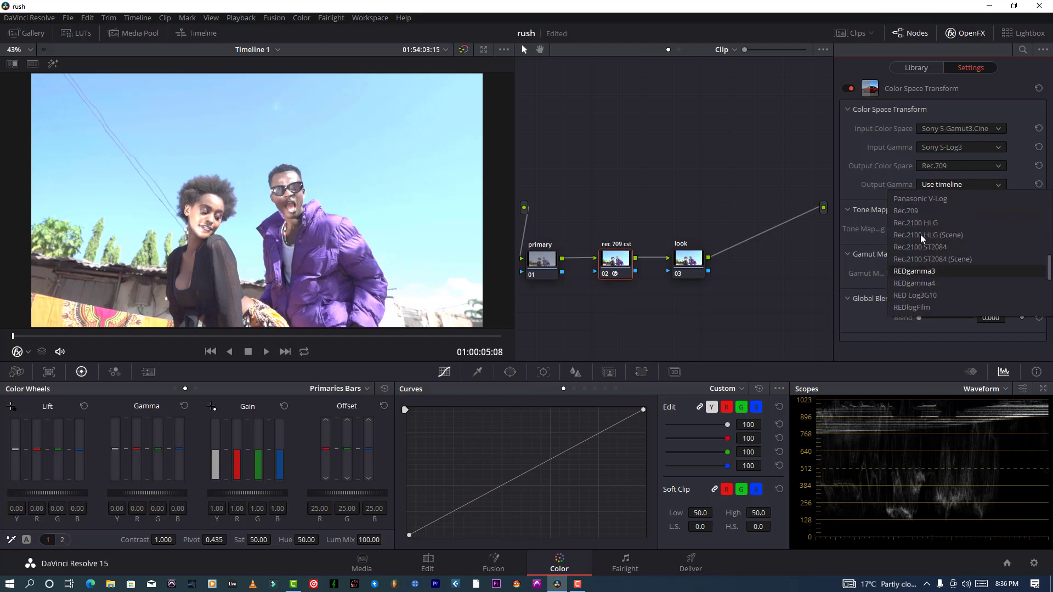
click(913, 211)
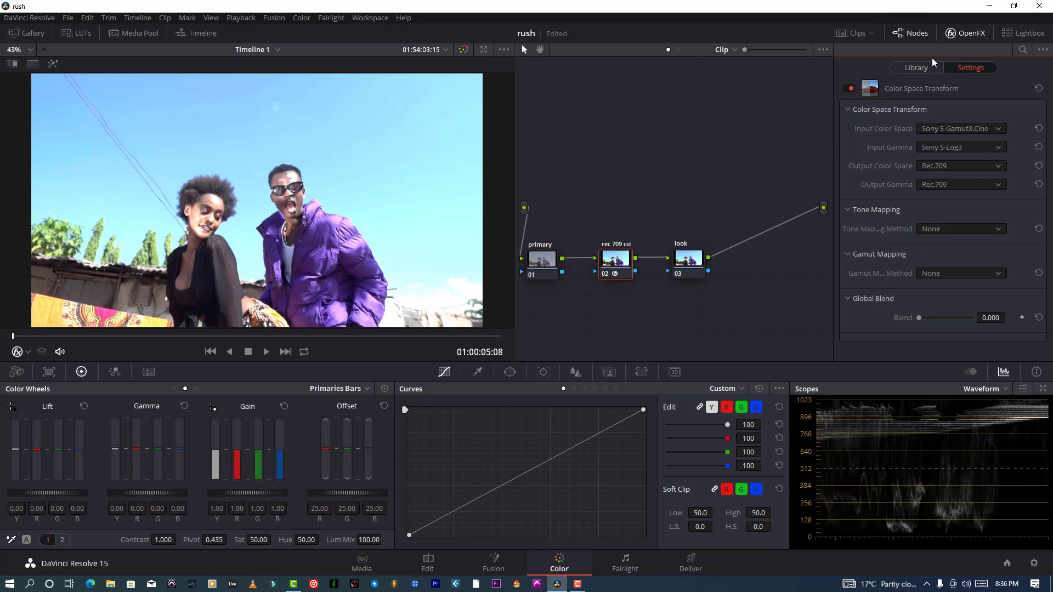
click(963, 34)
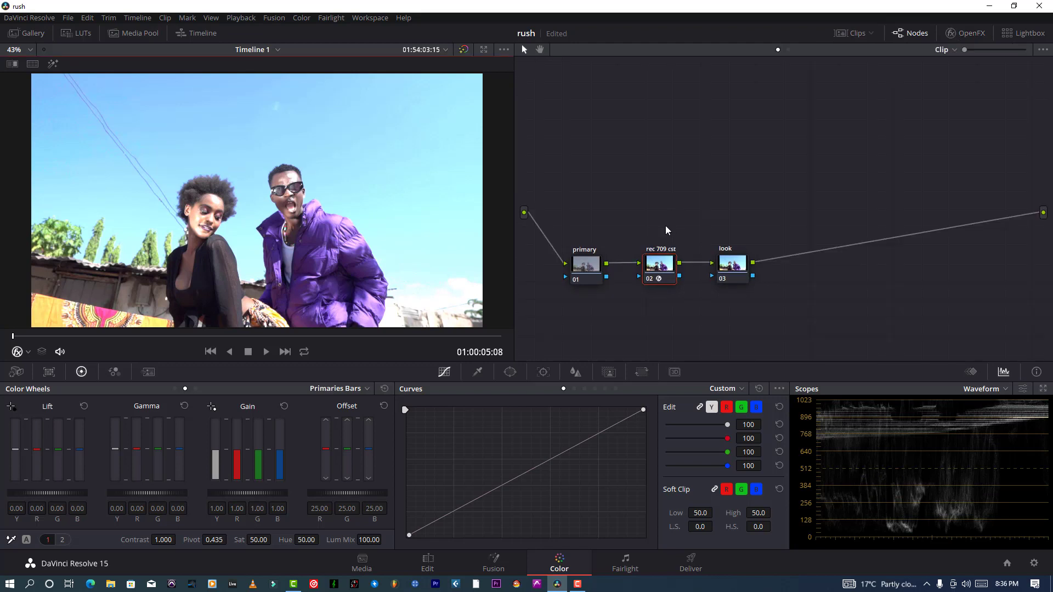
Set the Y gain of the "primary" node to 0.87 and switch the primary controls from bars to wheels
click(598, 270)
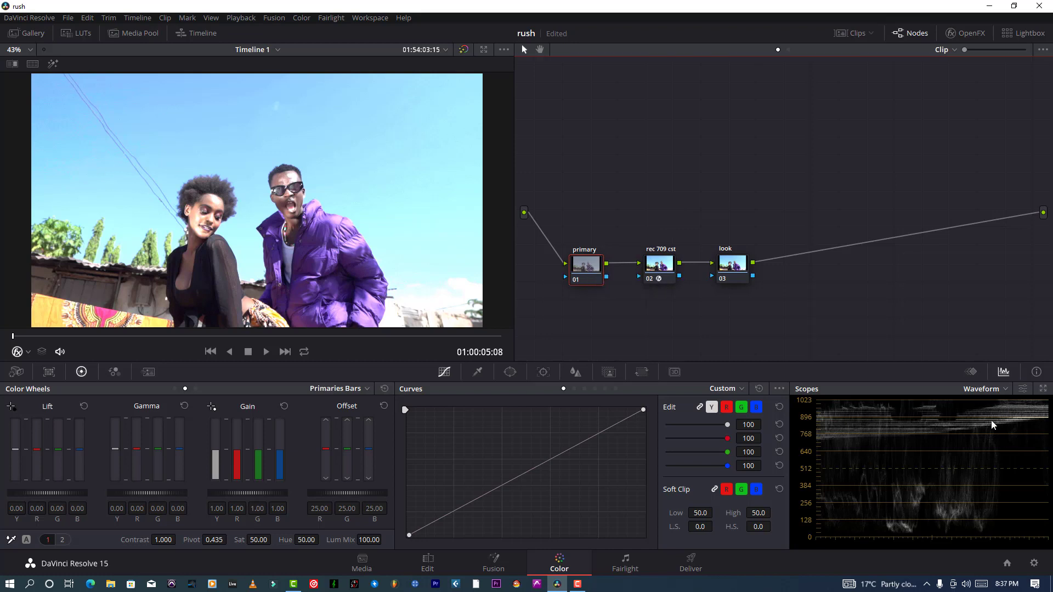
drag(215, 457, 113, 449)
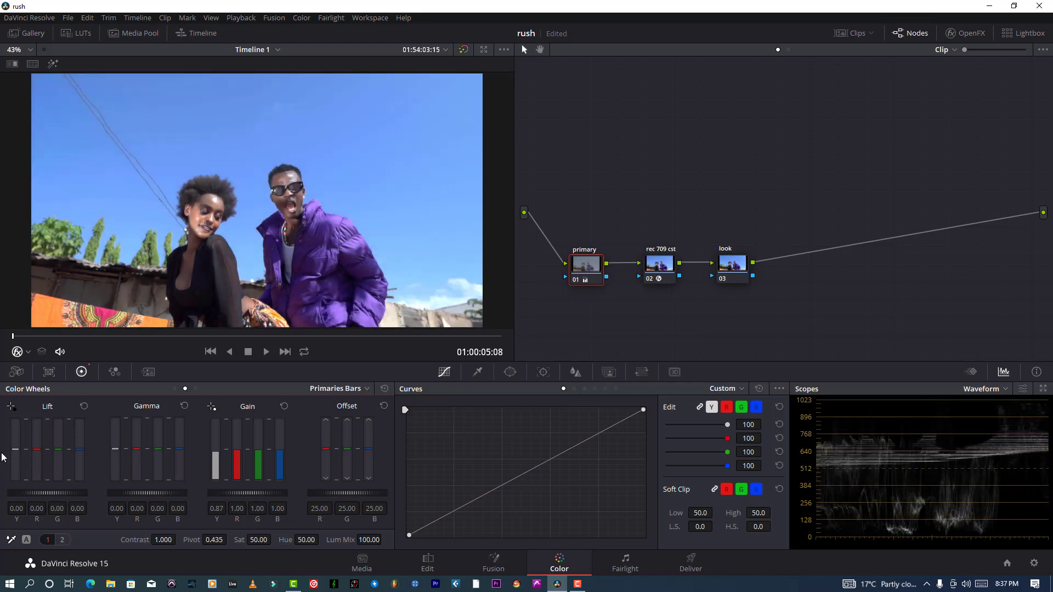
click(174, 389)
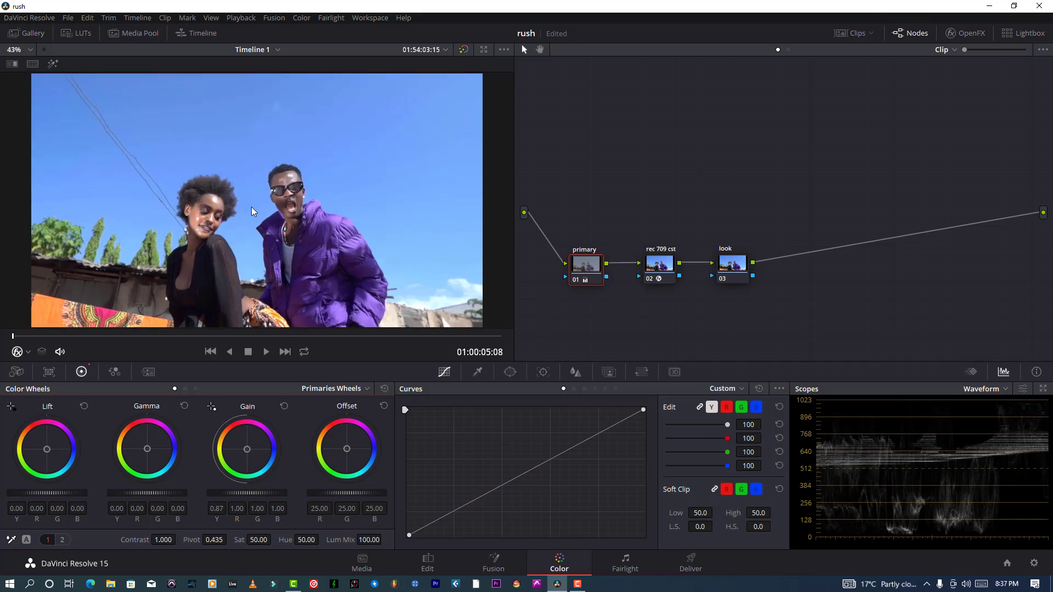
Find the Magic Bullet Looks effect in the OpenFX library and apply it to the "look" node
click(732, 266)
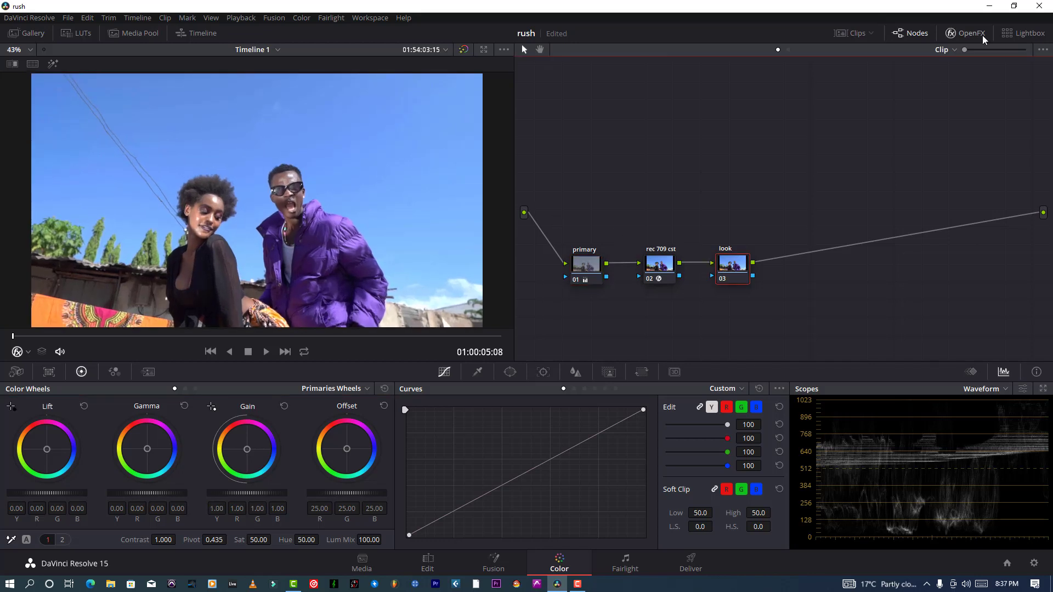
click(983, 37)
scroll(915, 307, down, 10)
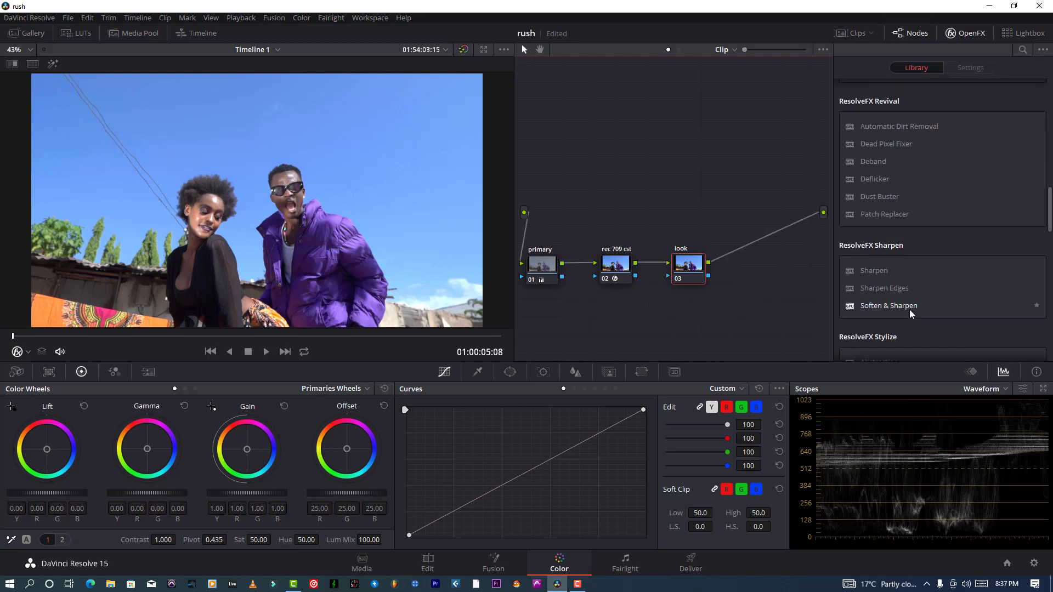
scroll(907, 313, down, 10)
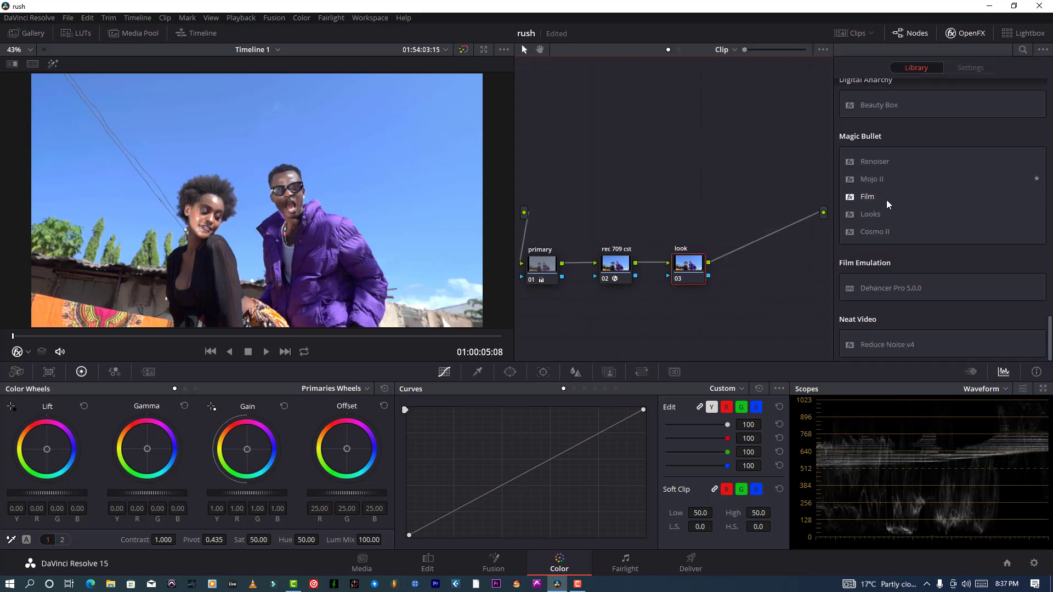
drag(886, 215, 692, 273)
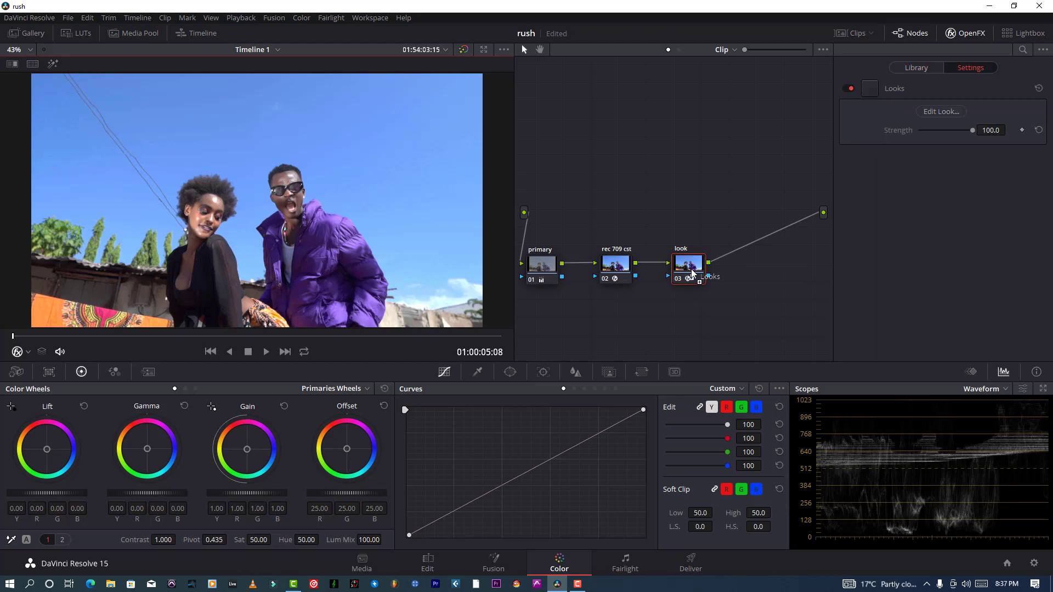
Open the Looks effect for editing, apply the Frontage preset from the Blockbuster category, and close the preset browser
click(939, 111)
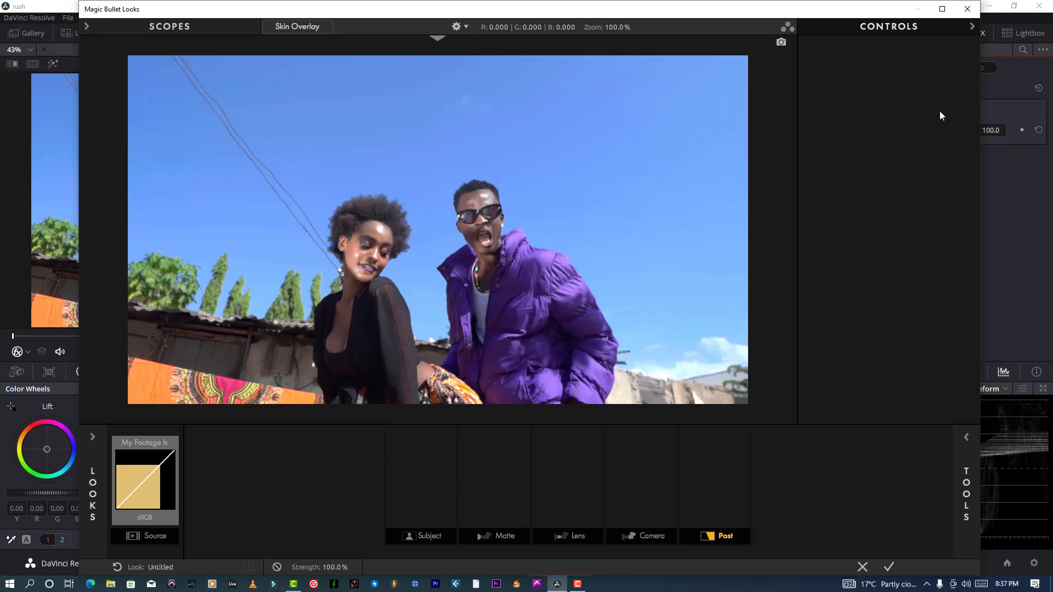
click(99, 434)
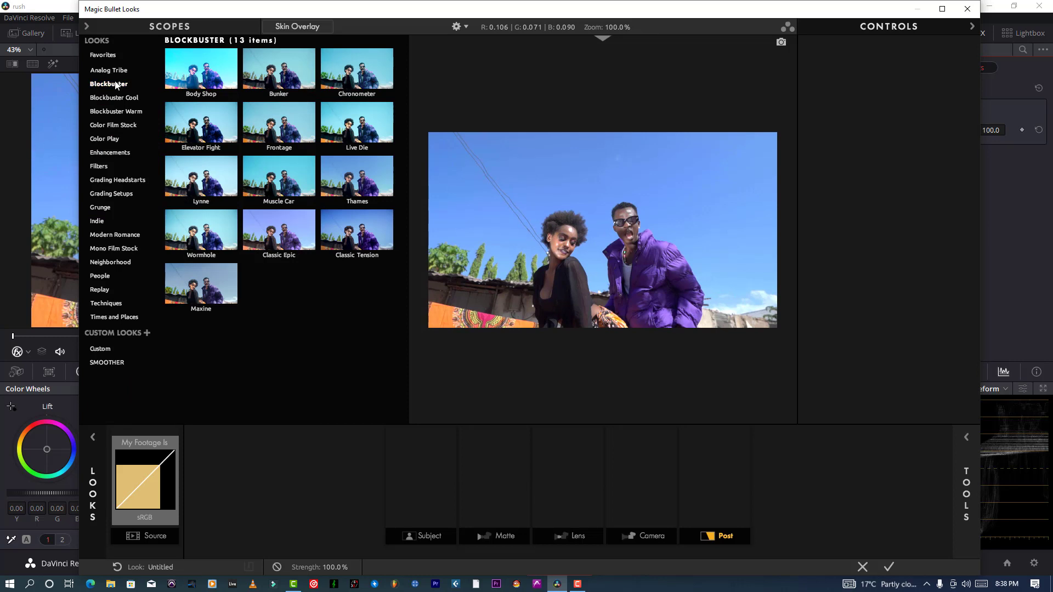
click(290, 147)
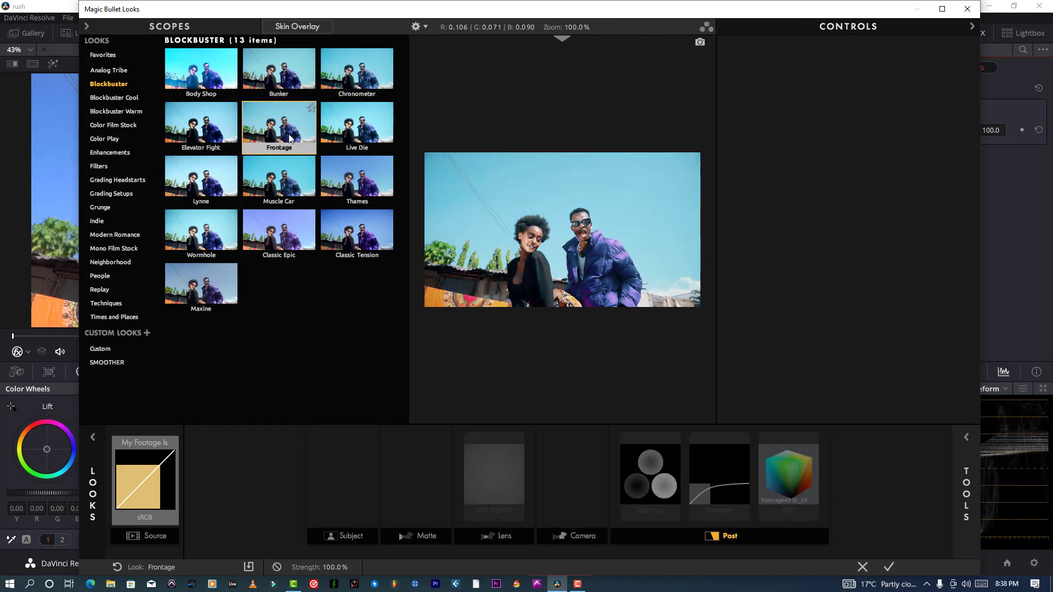
click(93, 437)
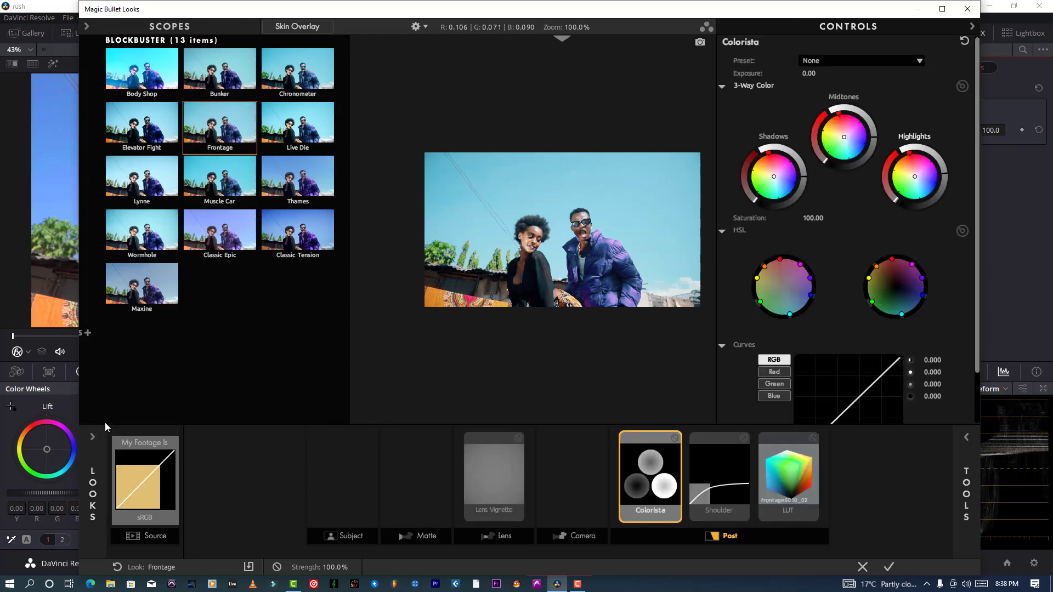
click(93, 436)
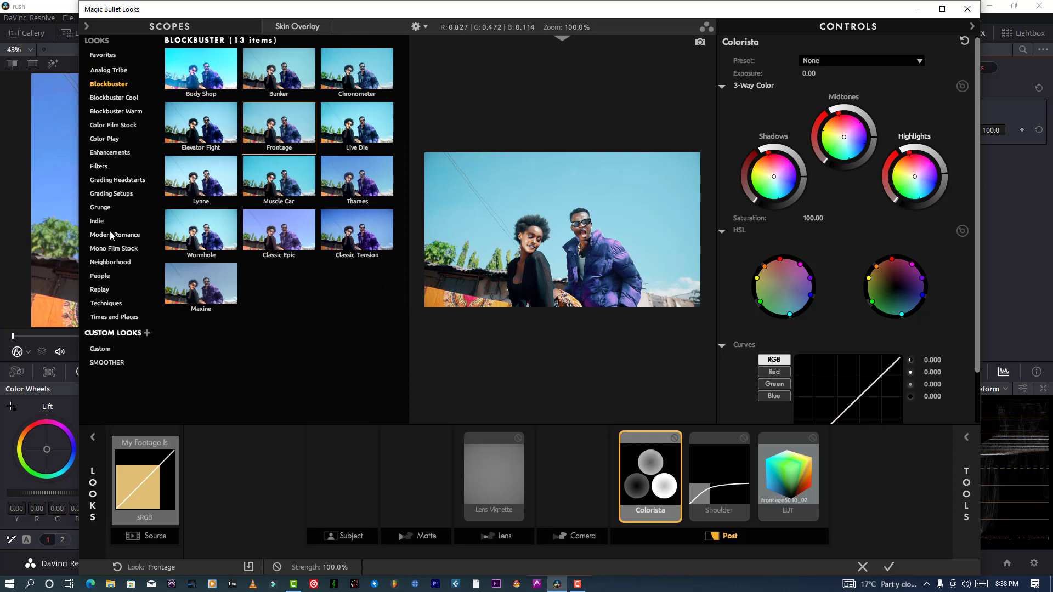
click(94, 438)
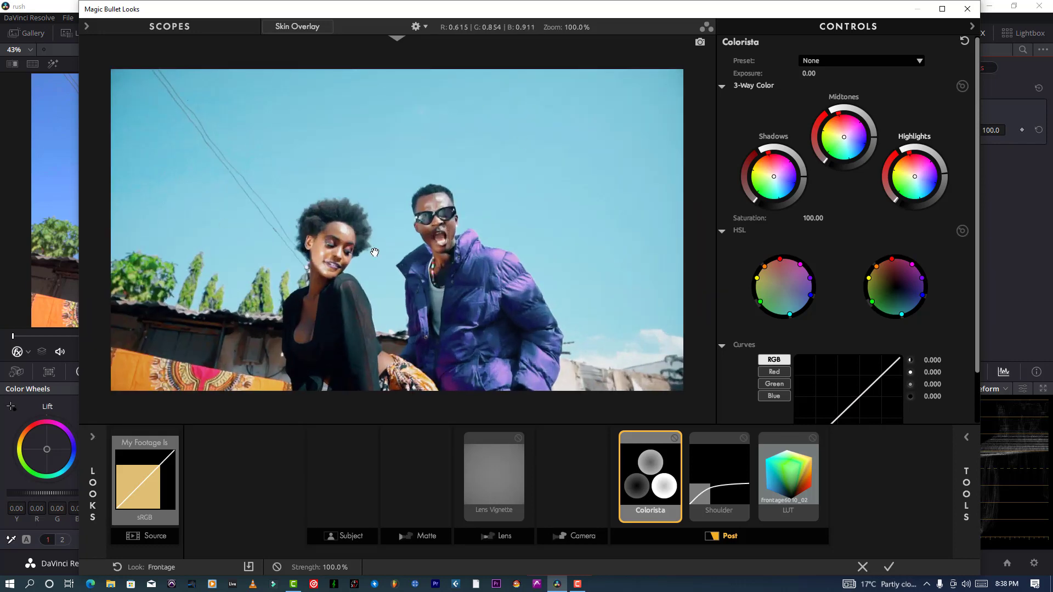
Change the LUT used by the LUT tool in the look's Post stage to Maxine
click(802, 457)
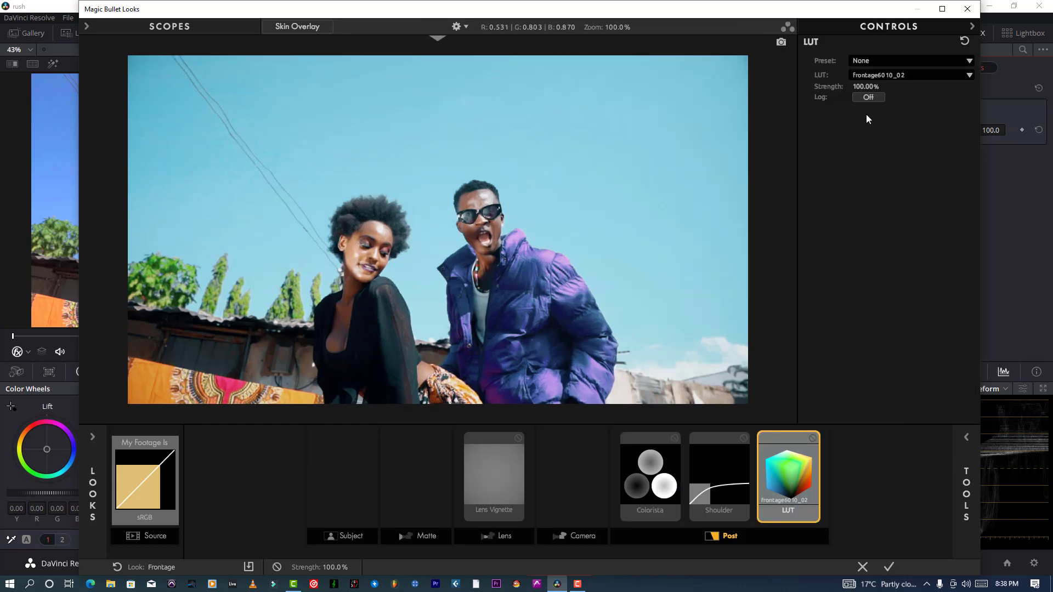
click(883, 75)
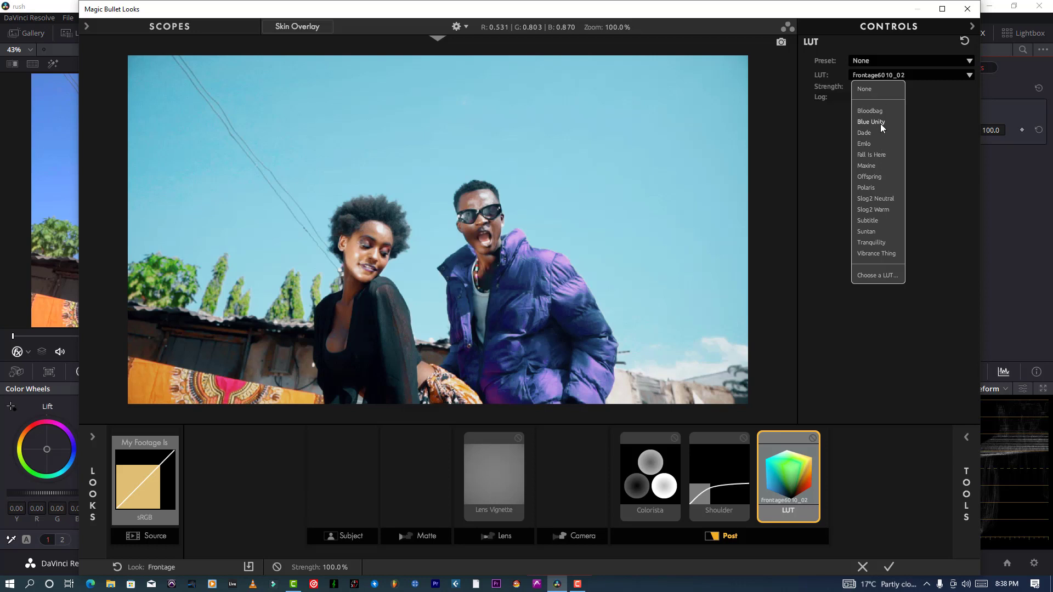
click(871, 165)
Try the Polaris, Bloodbag, Blue Unity, Dade and Emlo LUTs in the Post stage's LUT tool and return it to Maxine
click(865, 77)
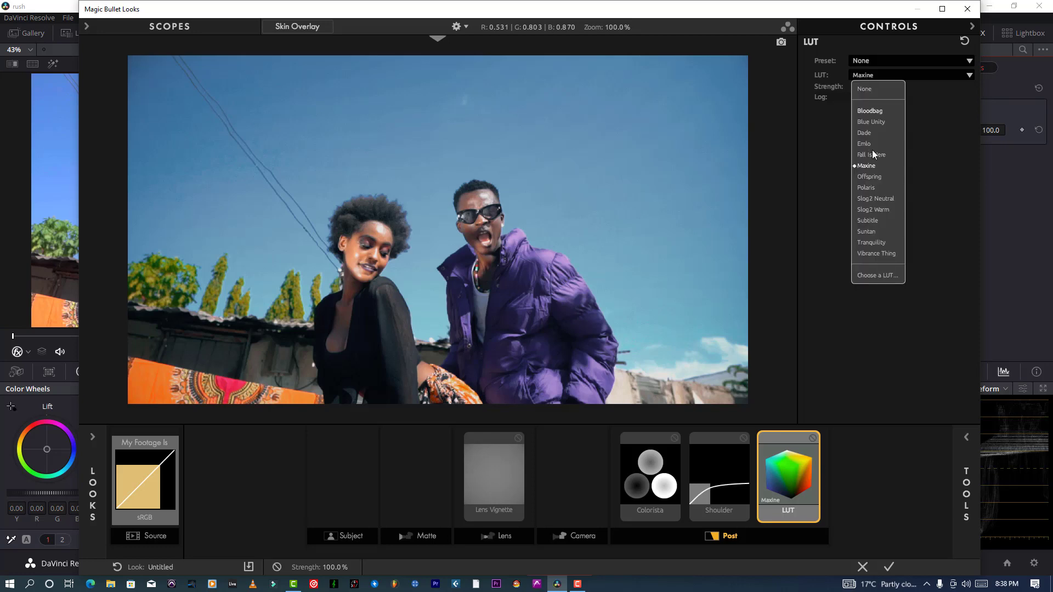
click(873, 189)
click(870, 76)
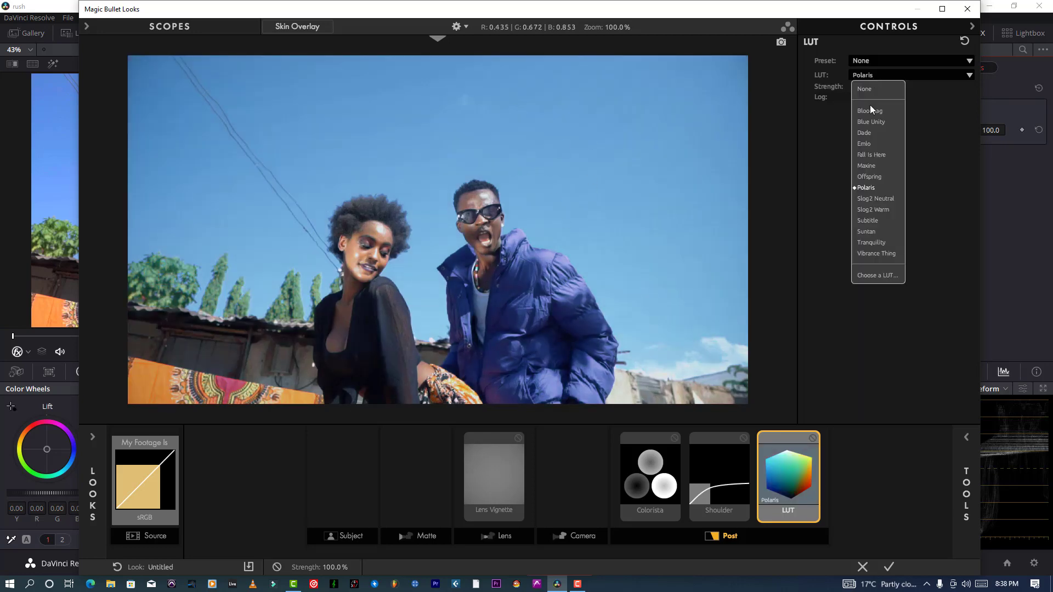
click(870, 110)
click(869, 75)
click(873, 121)
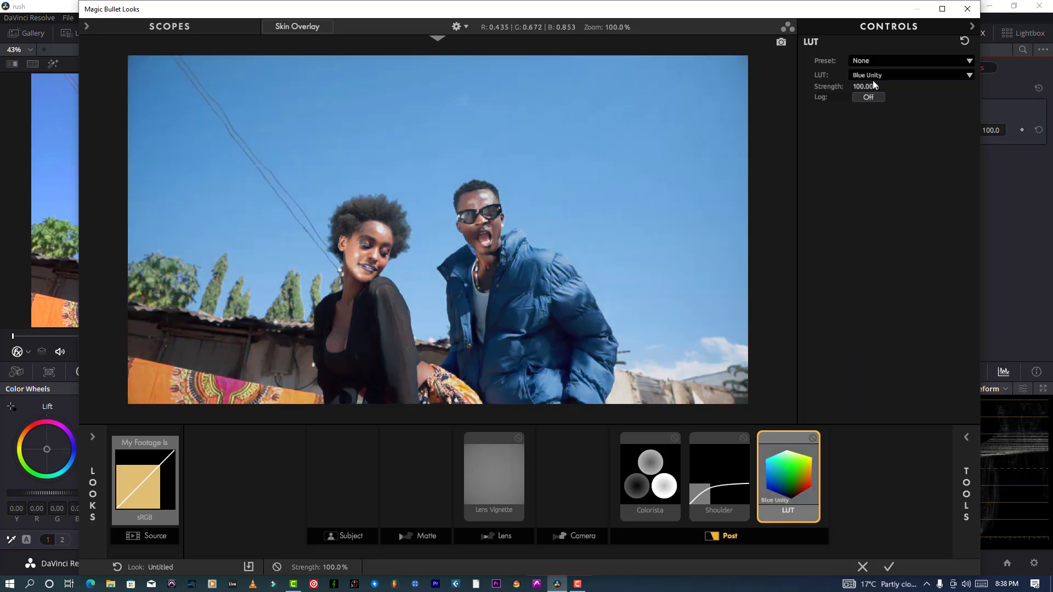
click(872, 79)
click(875, 133)
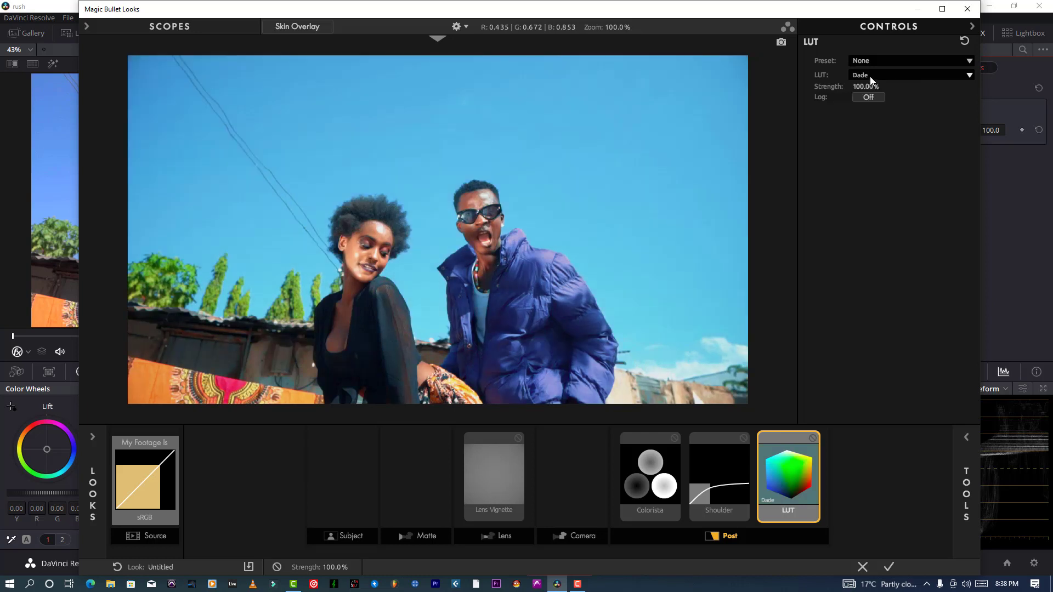
click(870, 77)
click(867, 142)
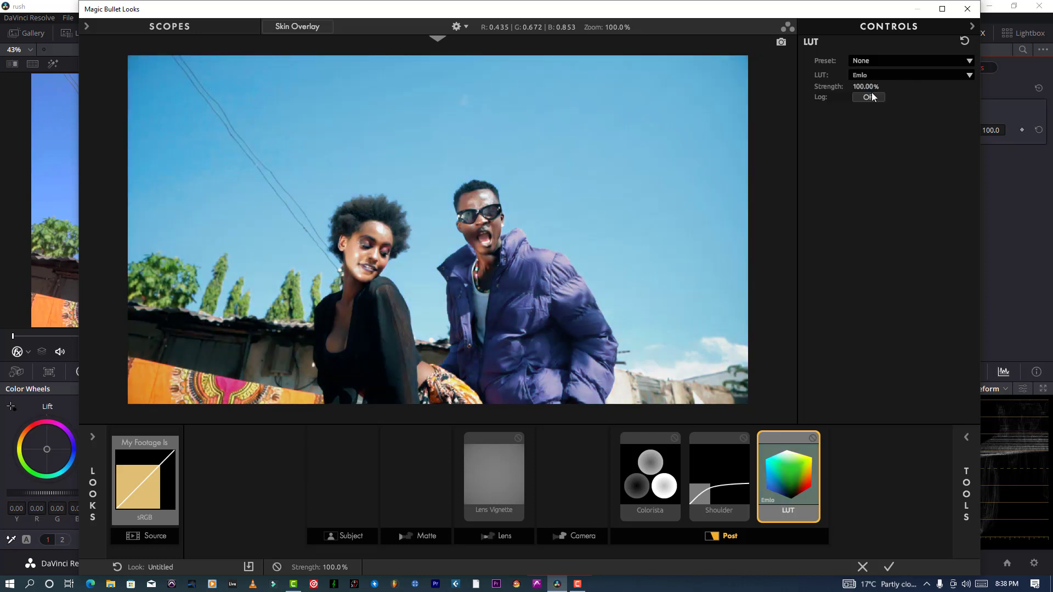
click(870, 79)
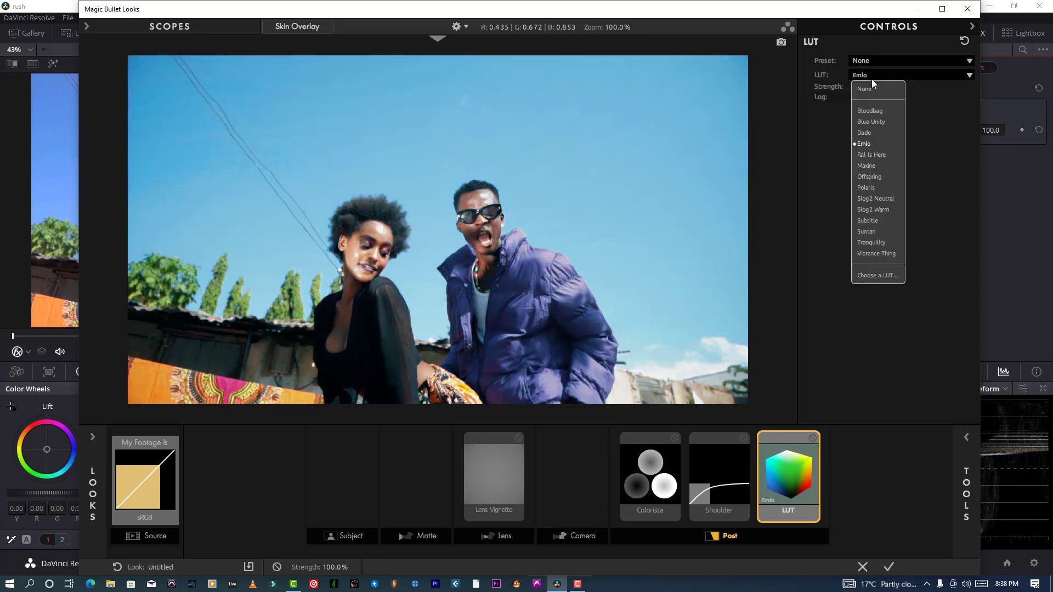
click(871, 166)
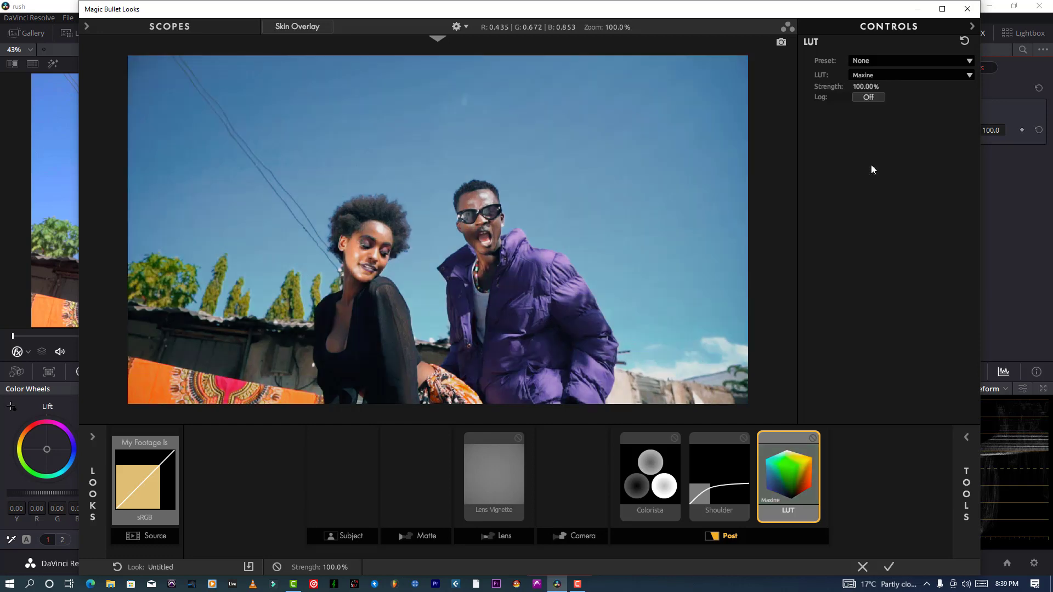
Add a second LUT tool from the Subject tools to the look's Subject stage
click(966, 437)
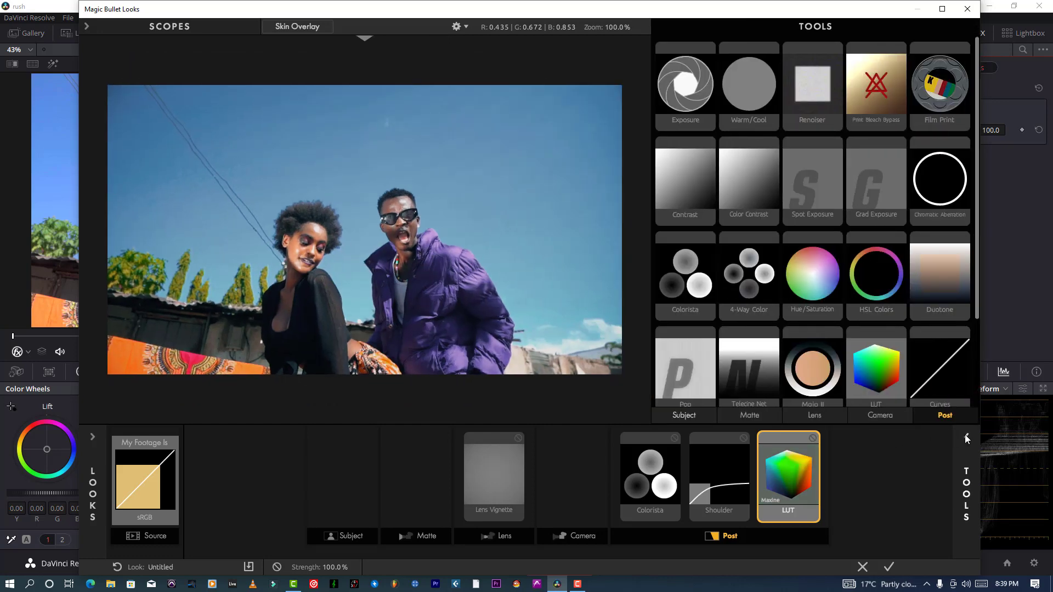
click(965, 436)
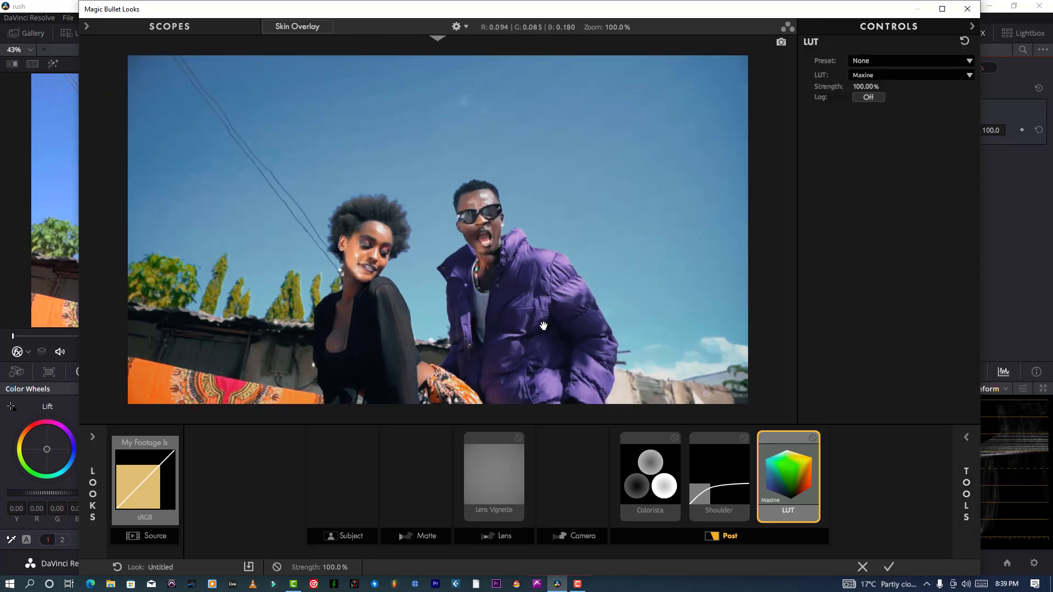
click(957, 437)
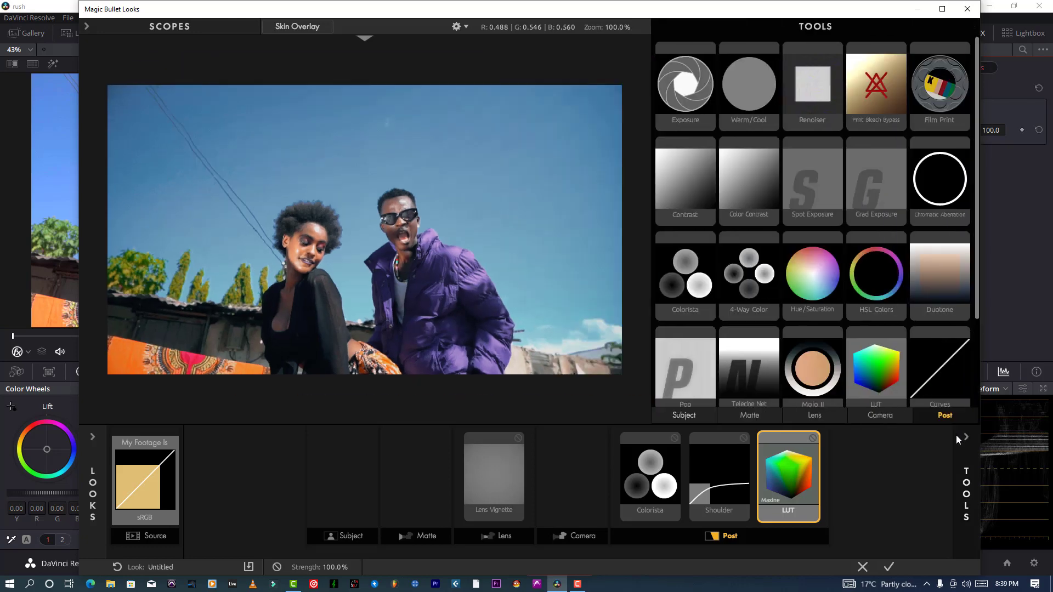
click(685, 415)
drag(694, 373, 342, 476)
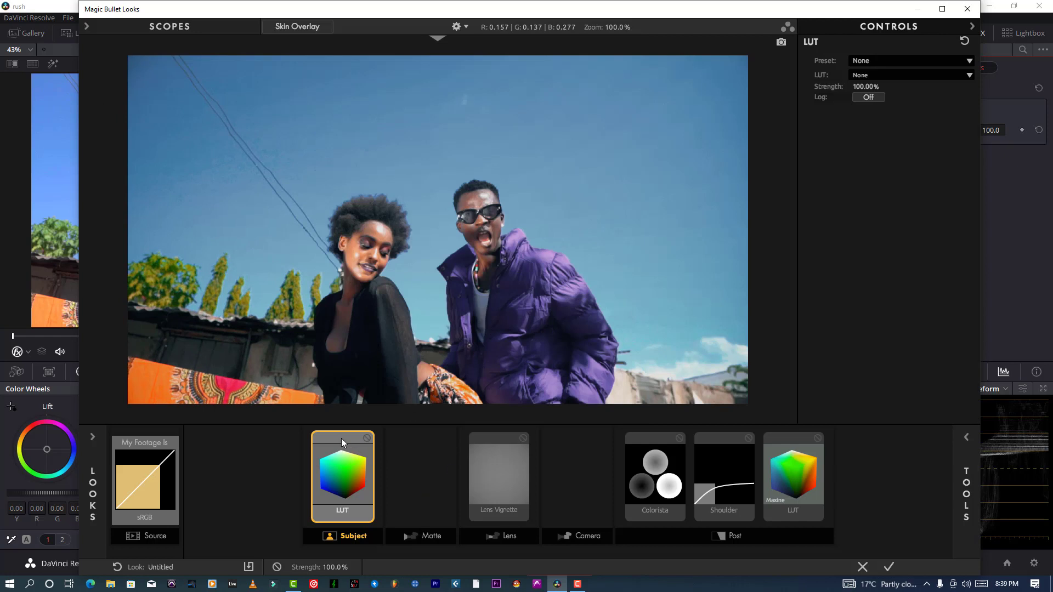
Load the custom LUT file AVC-Cine_MOOD_Brown into the Subject stage's LUT tool
click(864, 77)
click(877, 275)
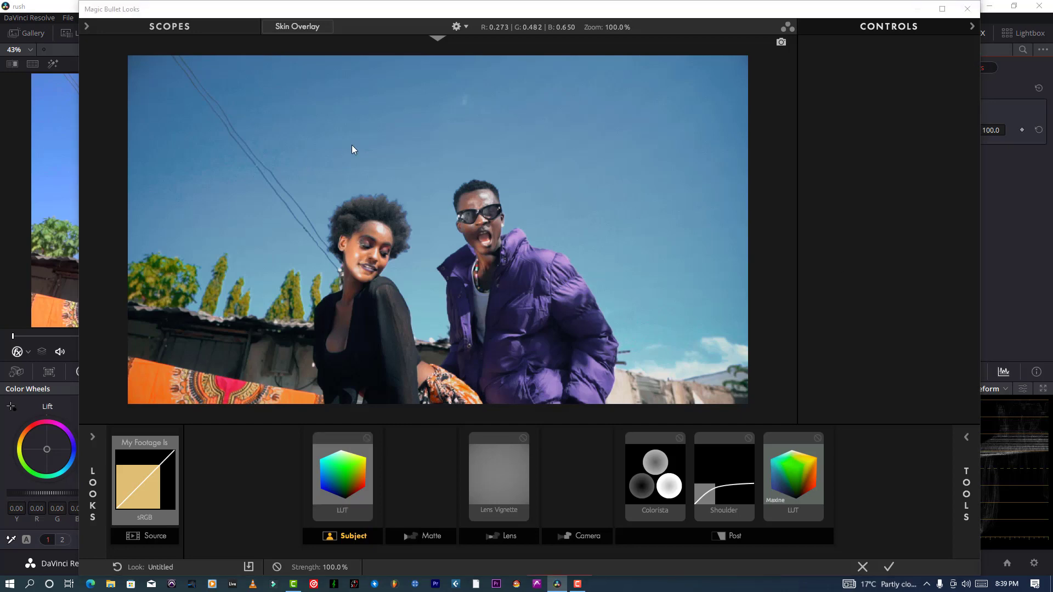
double_click(264, 98)
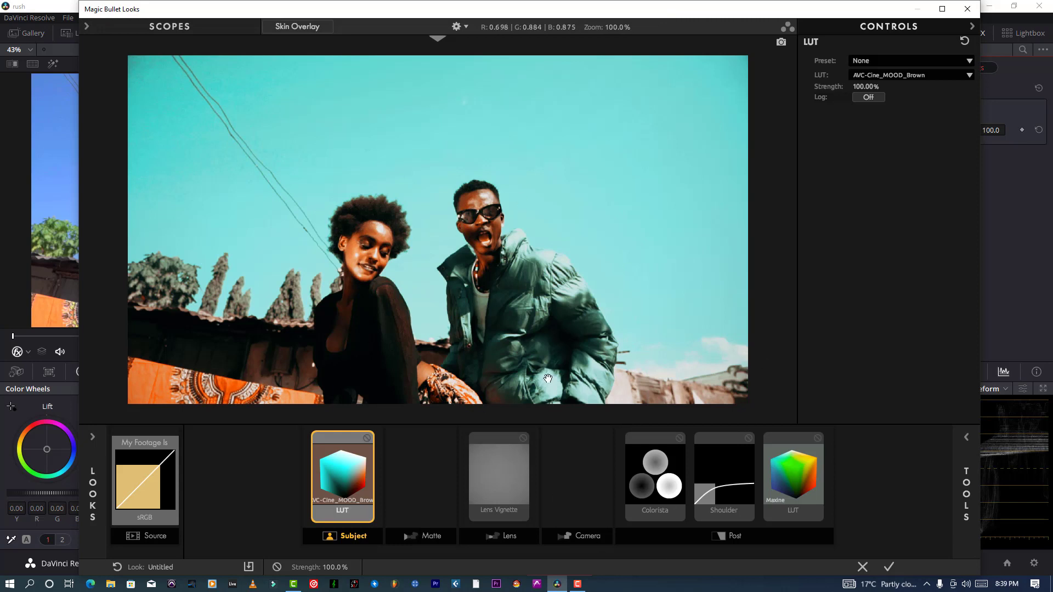
Set the strength of the AVC-Cine_MOOD_Brown LUT tool in the look's Subject stage to 30%
click(856, 86)
text(30)
key(Return)
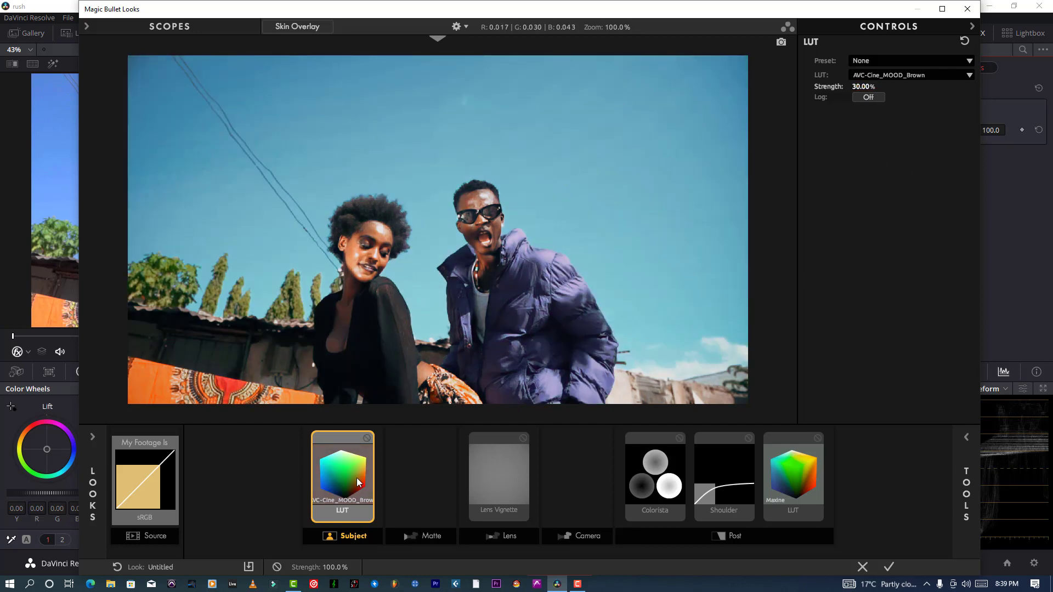
Compare the image with the Subject stage's LUT tool disabled and enabled, leaving it enabled
click(367, 439)
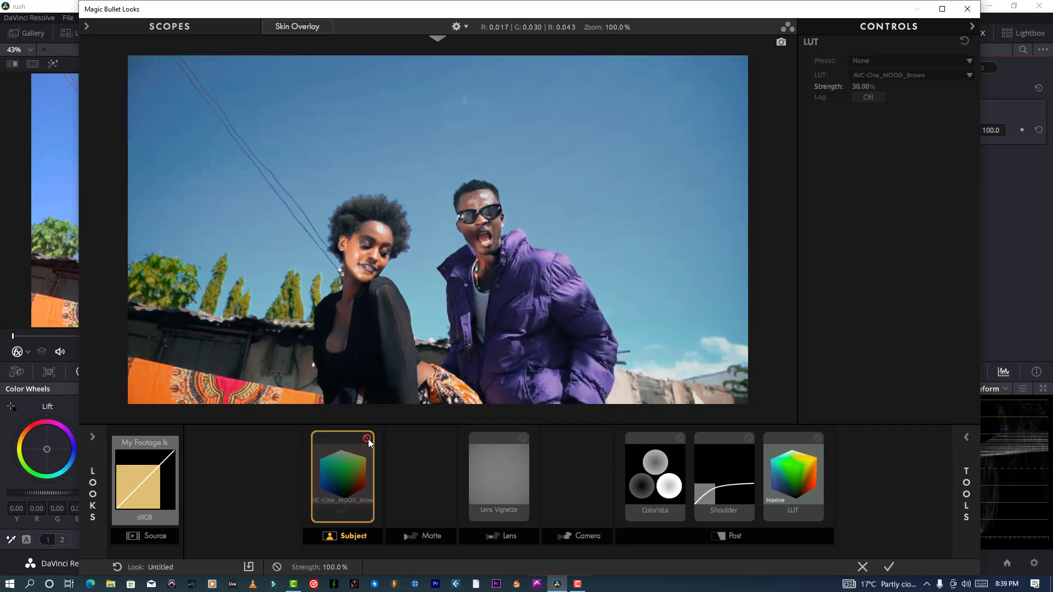
click(366, 439)
double_click(367, 438)
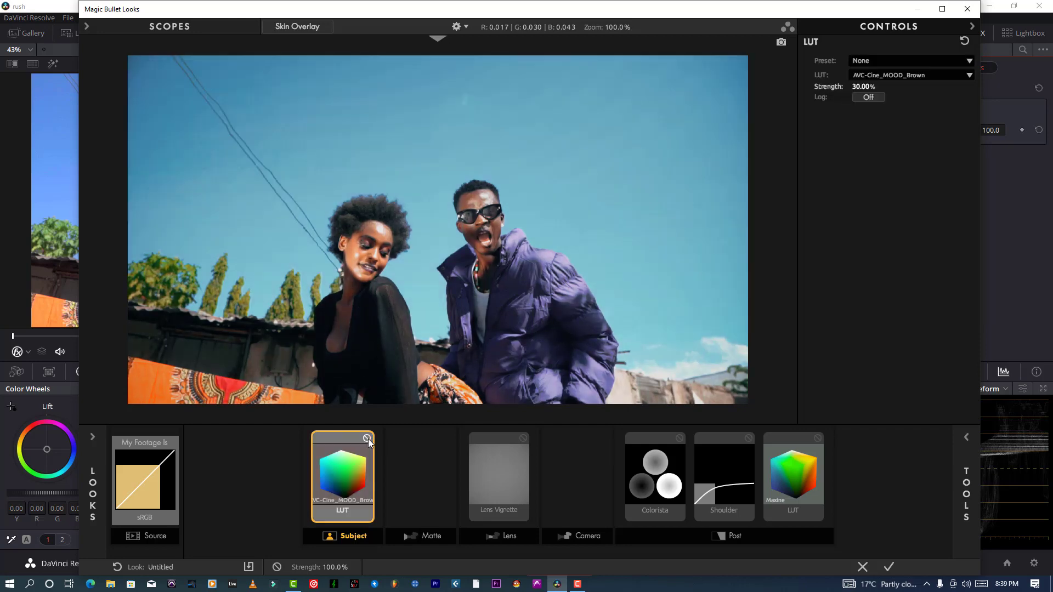
click(367, 438)
click(366, 439)
click(367, 439)
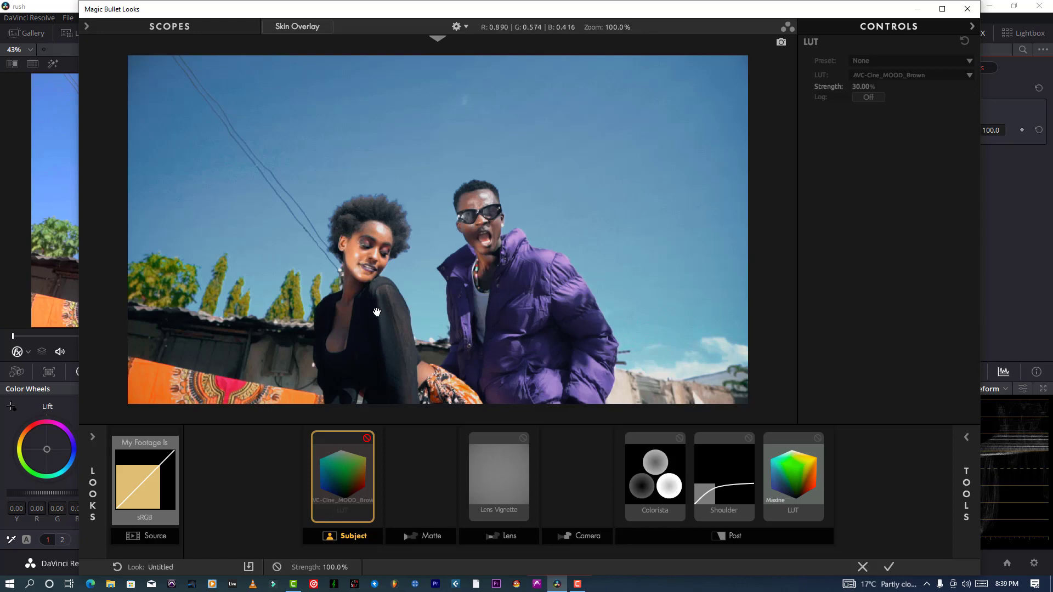
click(366, 437)
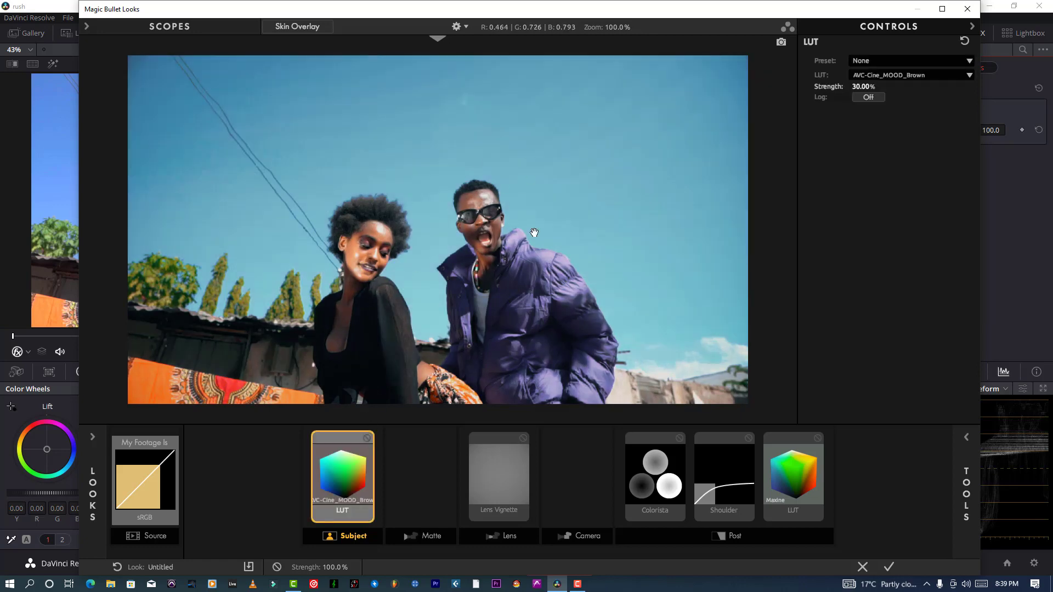
Add an HSL Colors tool from the Post tools to the look's Post stage
click(961, 441)
click(878, 415)
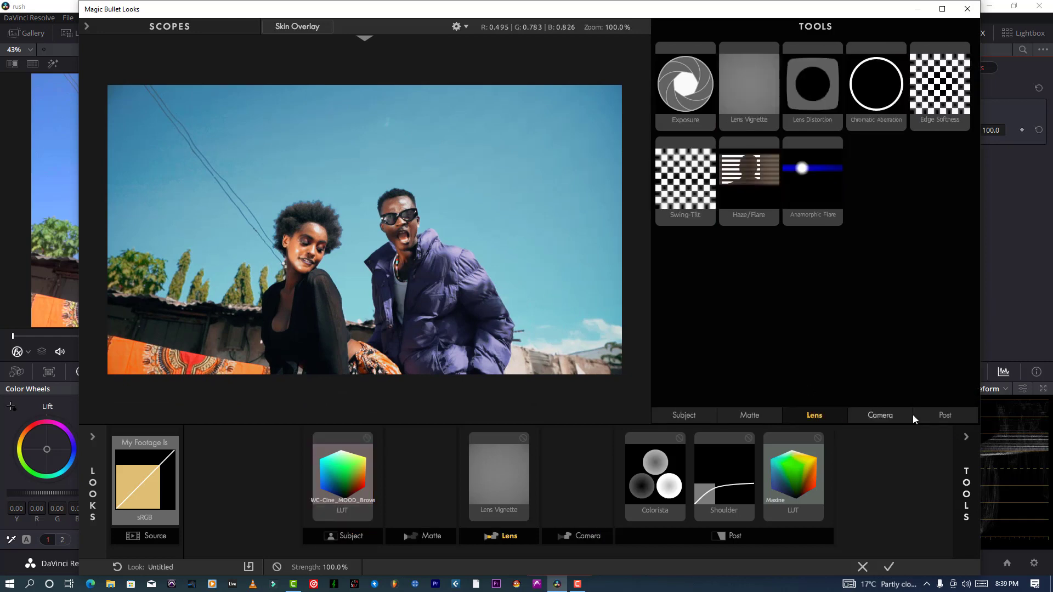
click(941, 416)
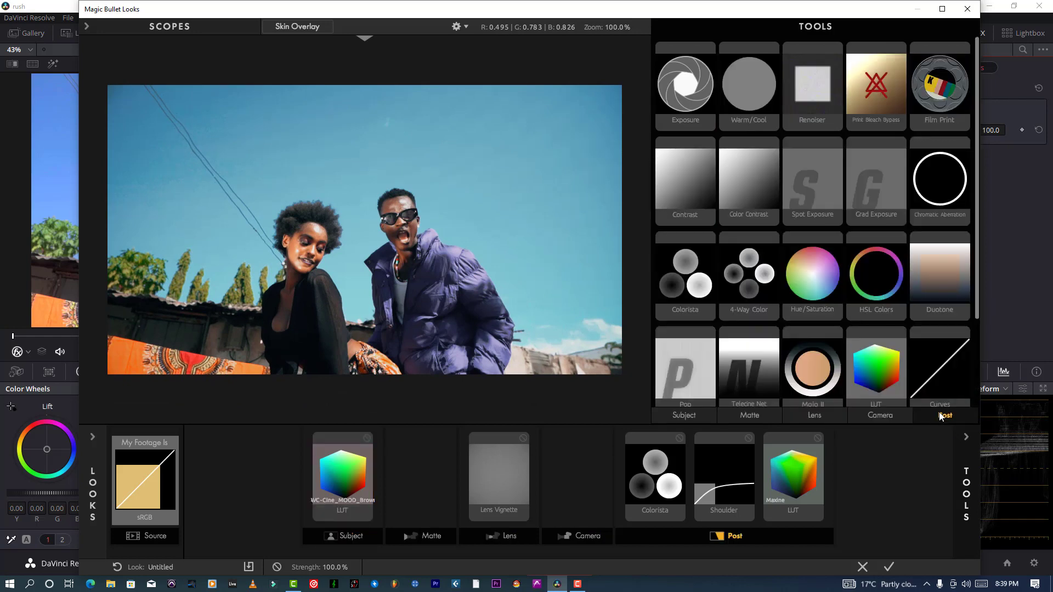
double_click(874, 297)
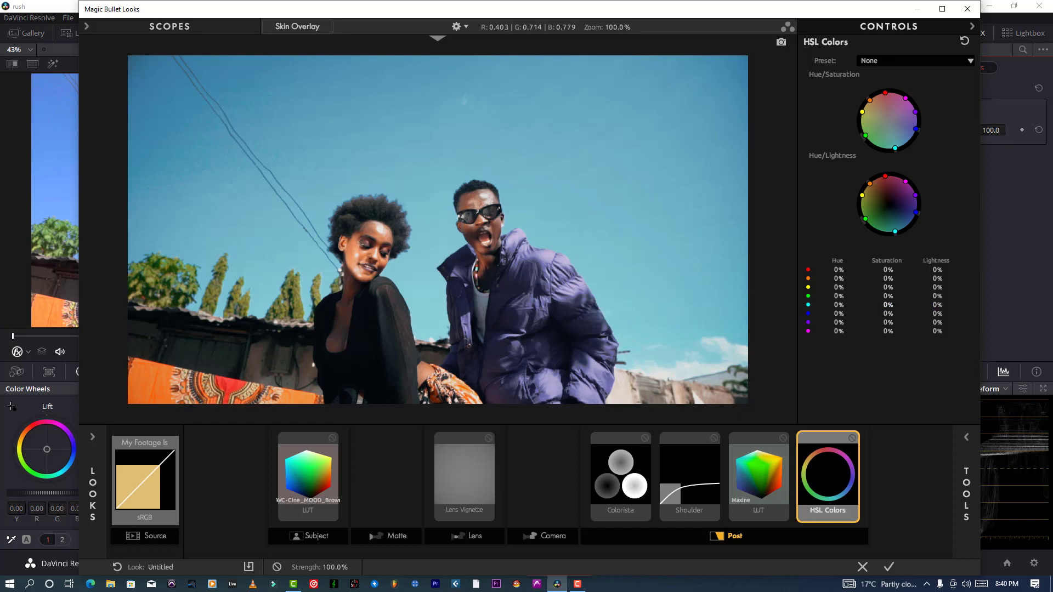
In HSL Colors, set saturation to +100% for cyan and blue, +14.2% for green; set lightness to -14.2% cyan, -14.4% blue, -3.4% green
drag(888, 305, 869, 323)
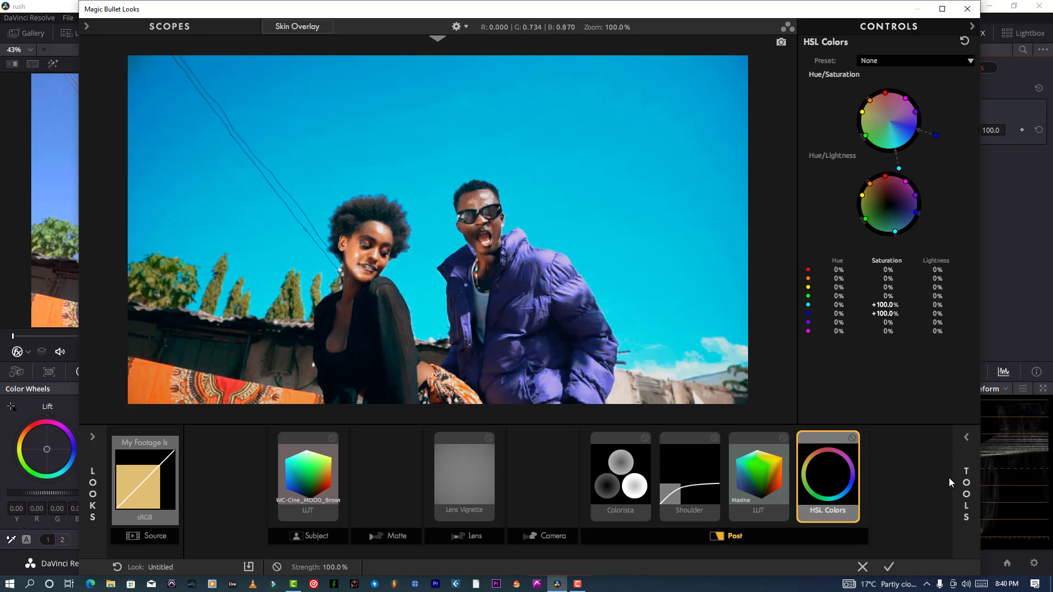
mouse_move(888, 296)
mouse_down()
mouse_move(874, 305)
mouse_move(875, 293)
mouse_up()
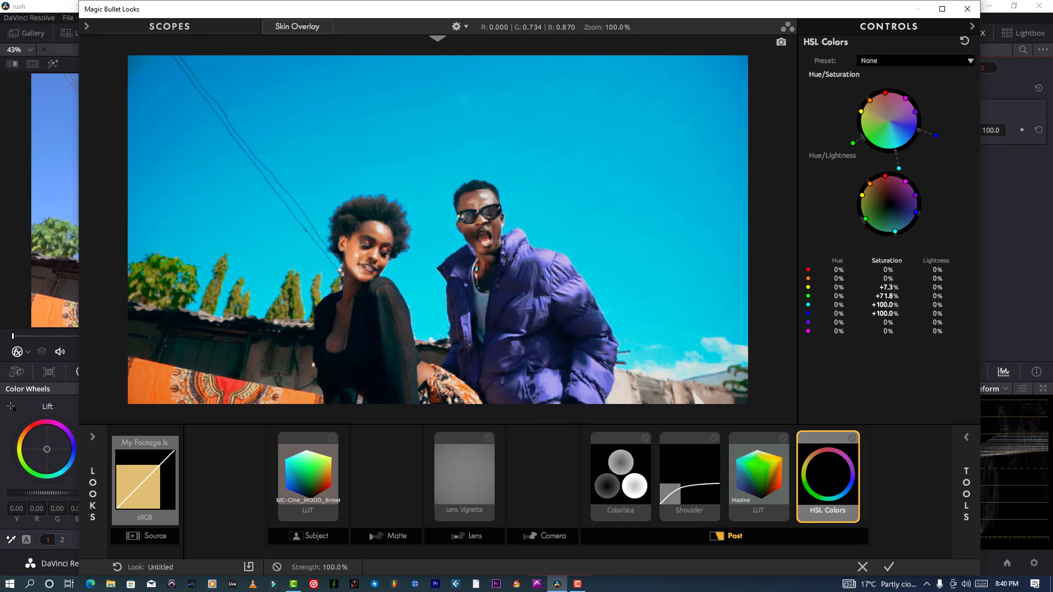
click(888, 288)
text(0)
key(Return)
drag(884, 297, 877, 297)
mouse_move(937, 297)
mouse_down()
mouse_move(934, 313)
mouse_move(932, 306)
mouse_up()
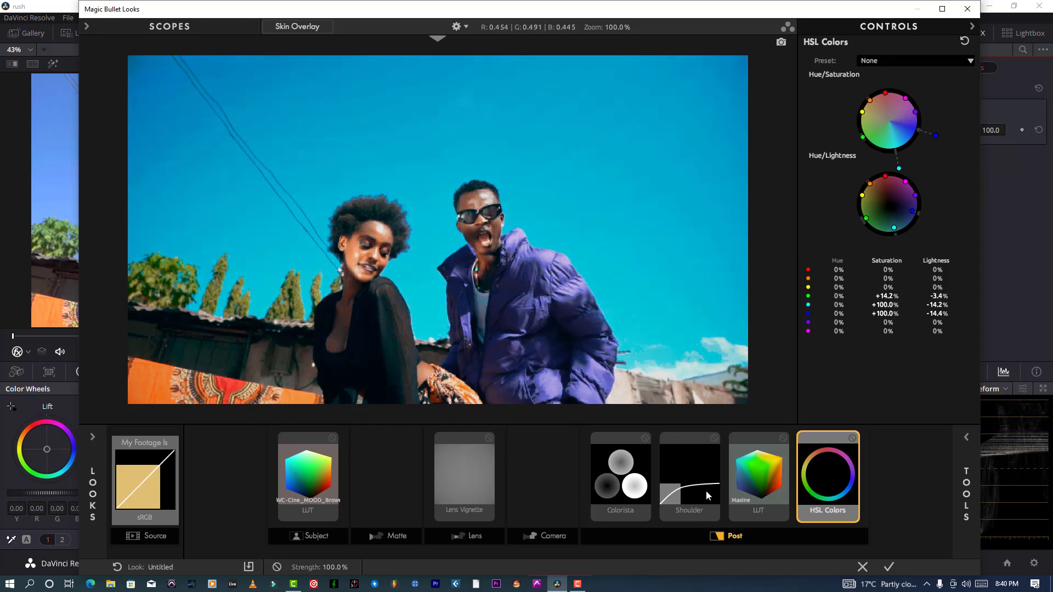
Compare the image with the HSL Colors tool off and on, and apply the finished look to the look node
click(852, 438)
click(852, 438)
click(889, 567)
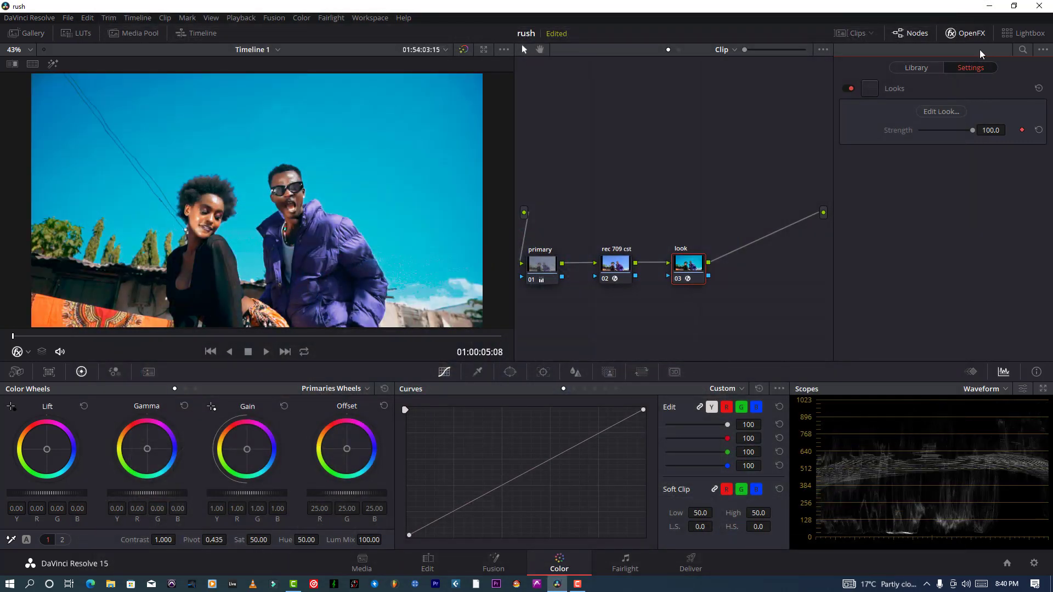
click(966, 33)
Inspect the graded second clip up close and at several points along its length
scroll(185, 210, up, 1)
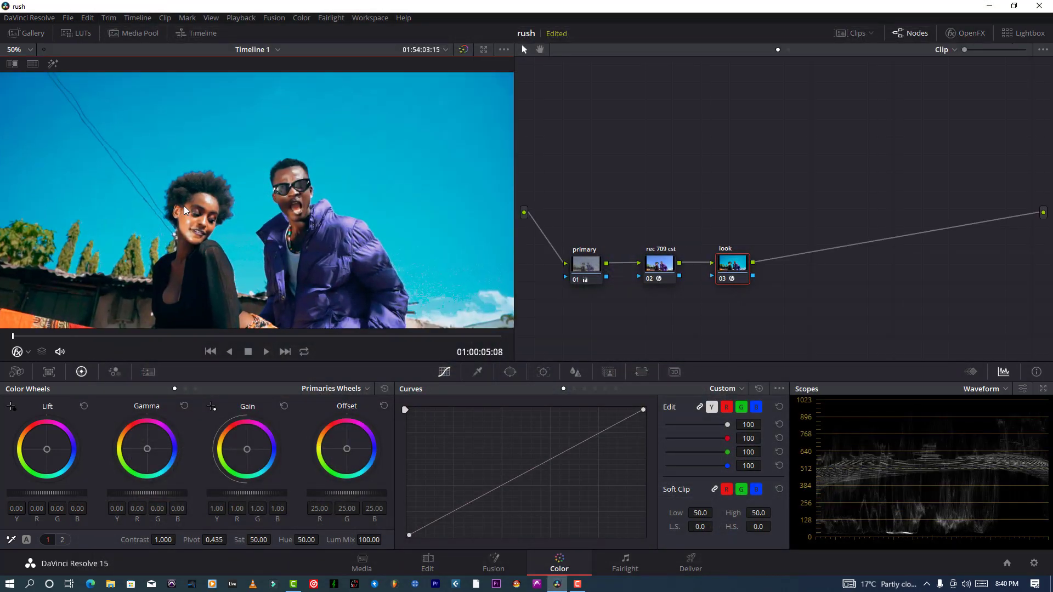
scroll(184, 209, down, 7)
scroll(184, 208, up, 6)
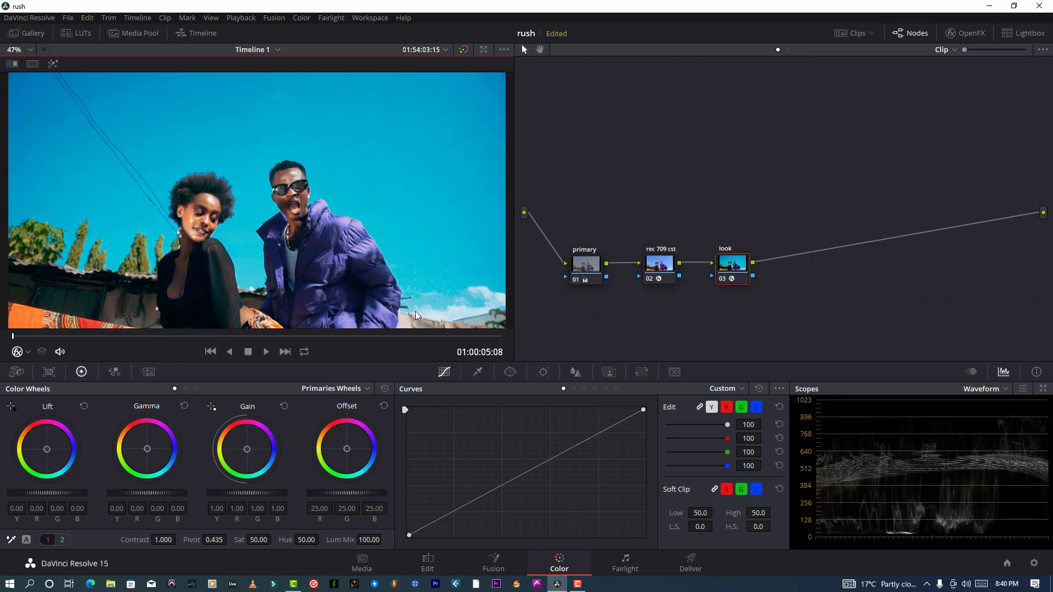
click(586, 269)
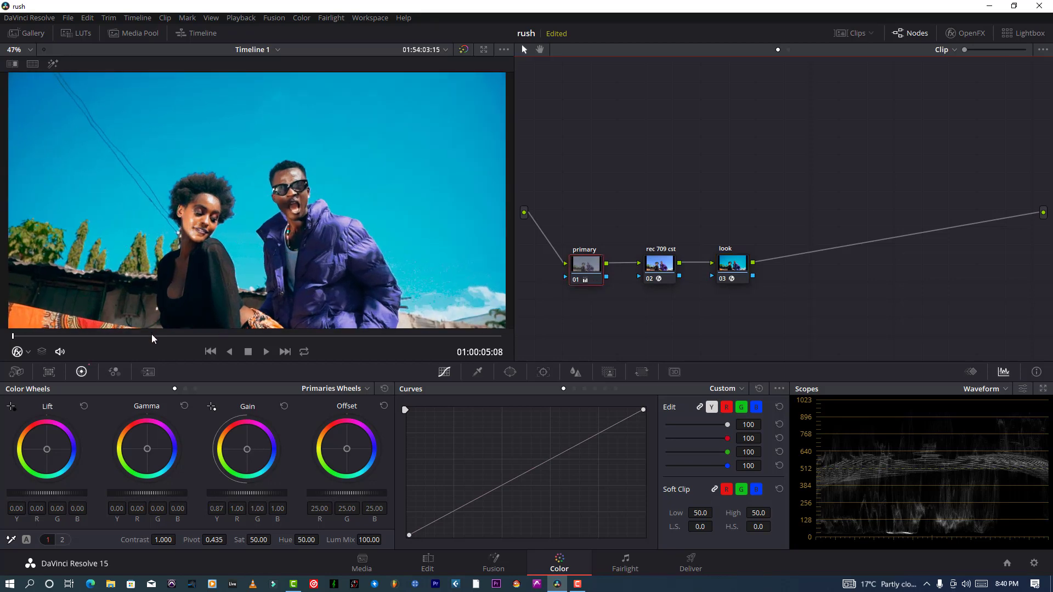
drag(152, 336, 482, 338)
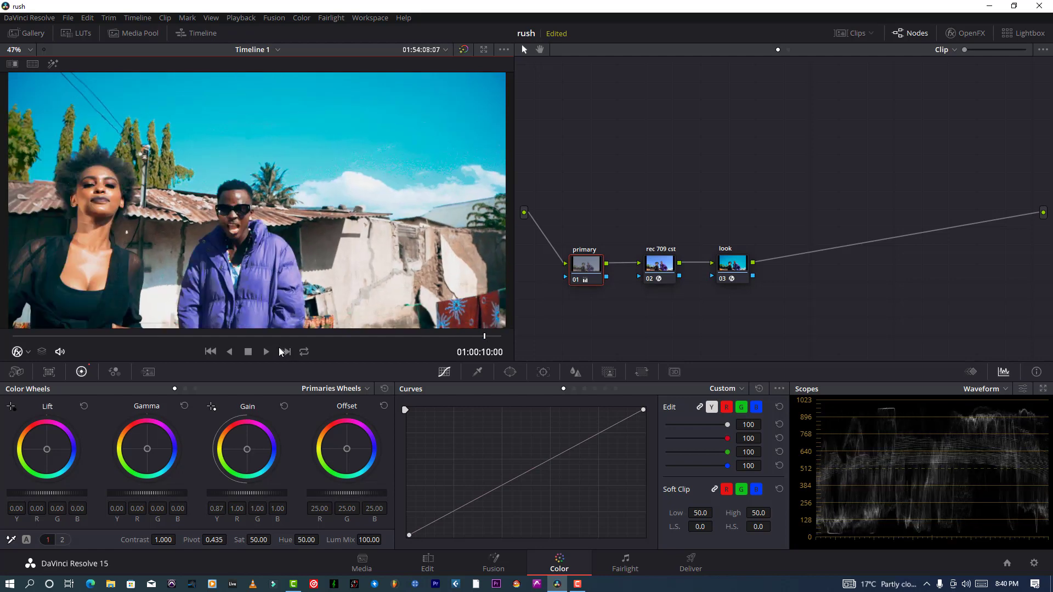
drag(178, 336, 109, 336)
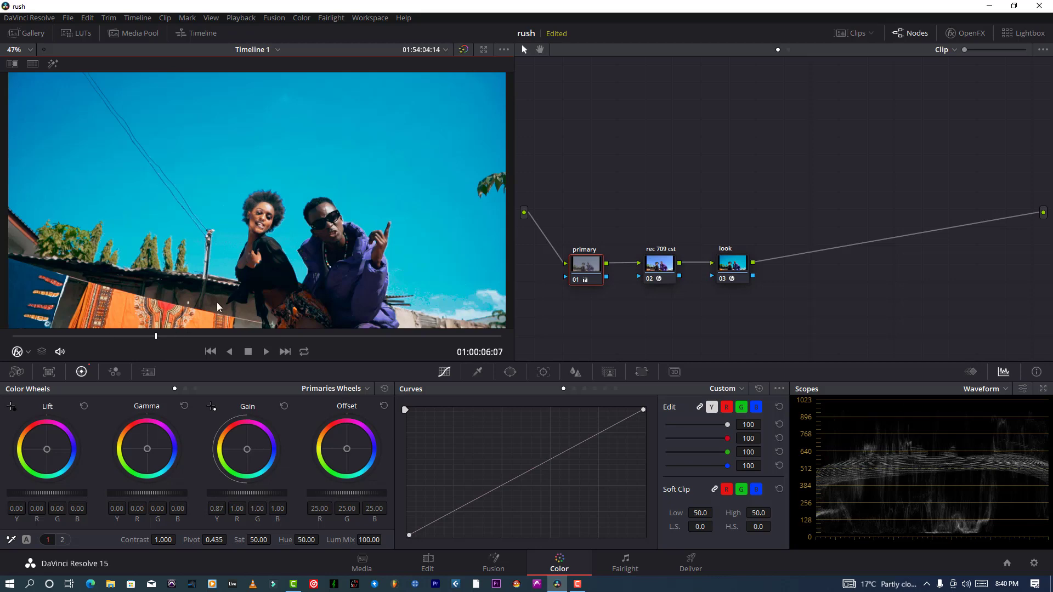
Apply the second clip's grade to the third clip, the palm-tree shot at 01:47:25:20
click(851, 33)
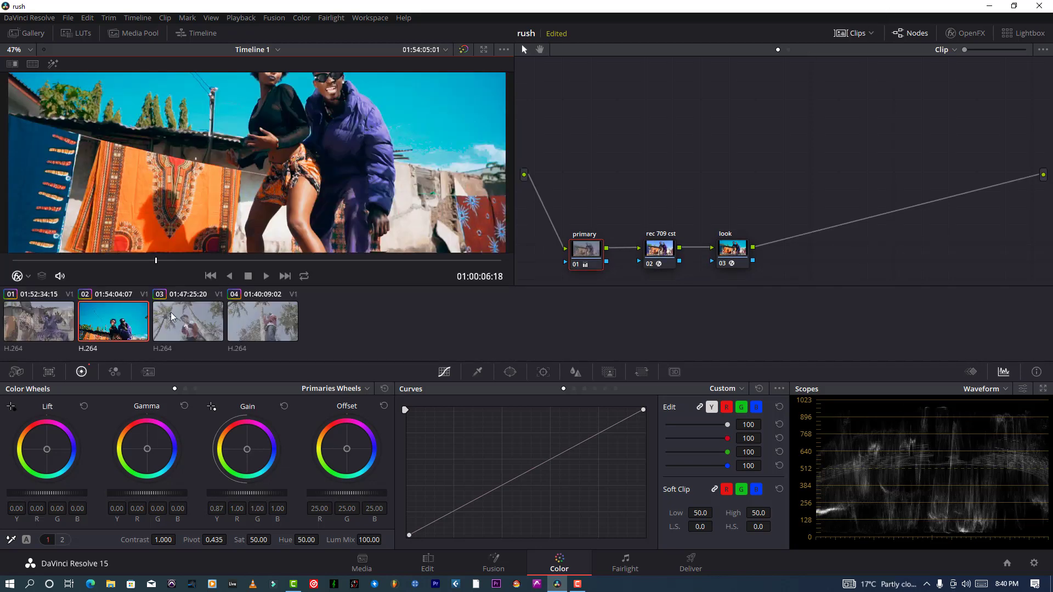
click(191, 313)
right_click(119, 321)
click(160, 189)
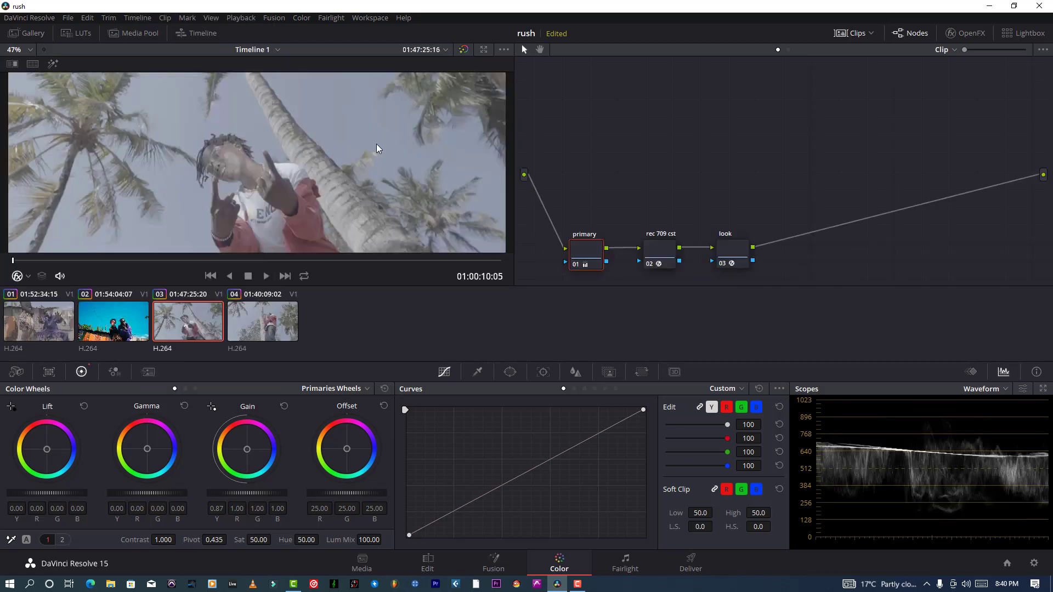
click(851, 33)
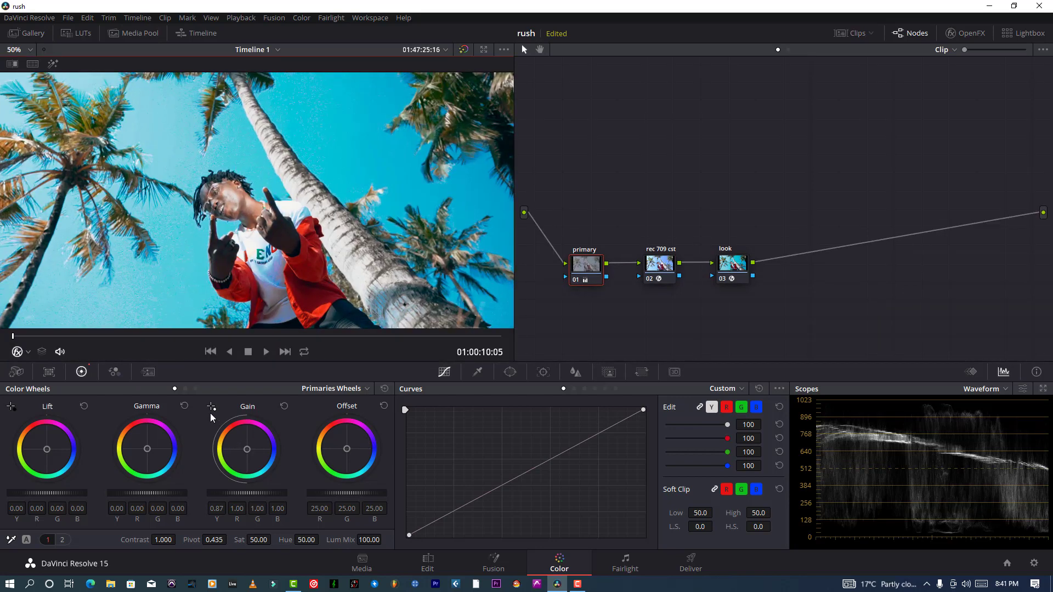
Set the Gain luminance (Y) of the third clip's primary node to 0.83 with the Primaries Bars
click(195, 388)
click(185, 388)
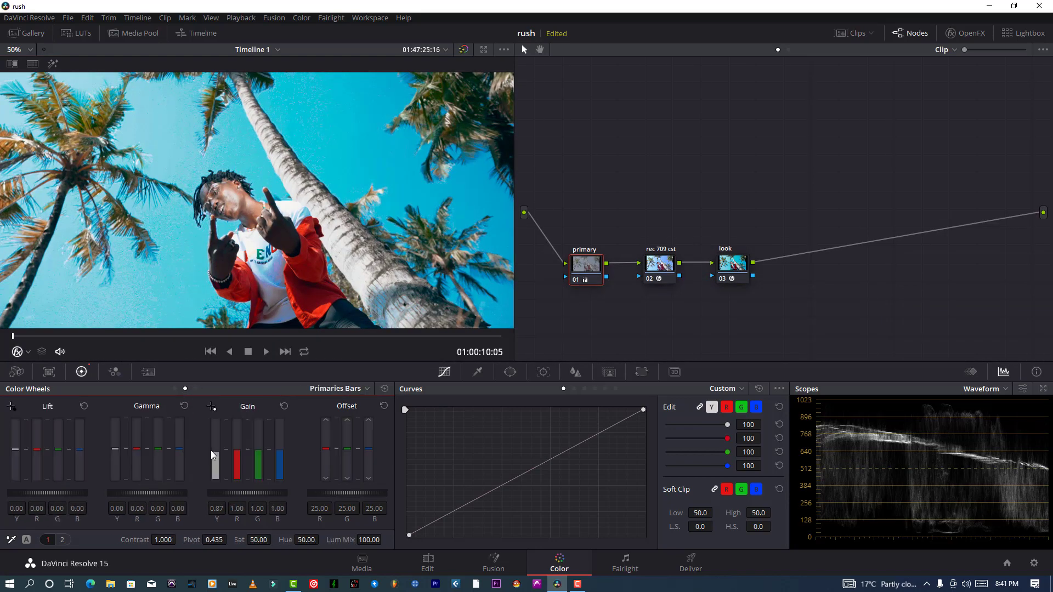
drag(215, 451, 215, 455)
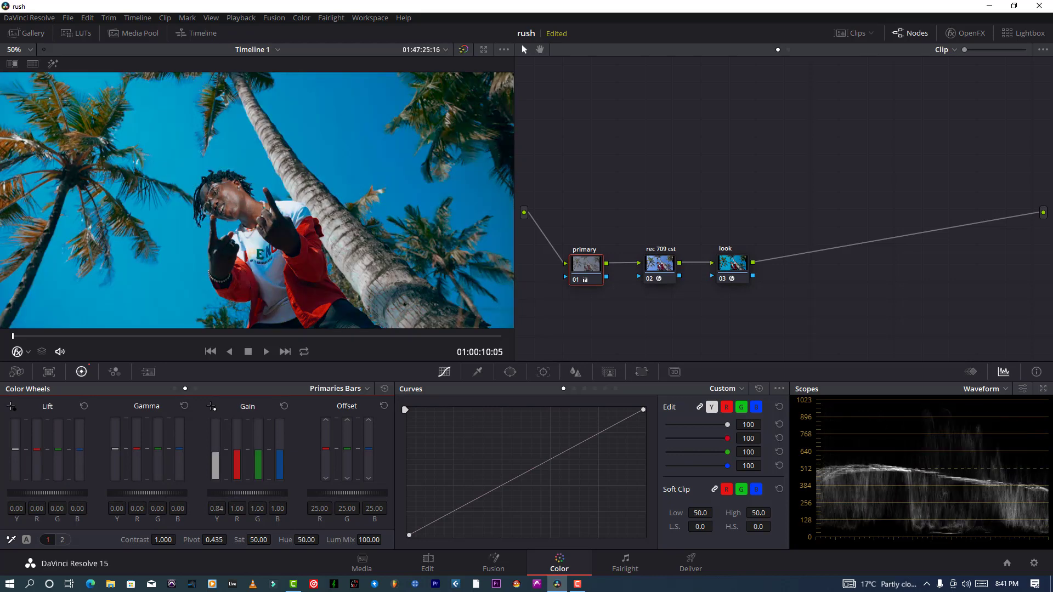
drag(215, 452, 215, 453)
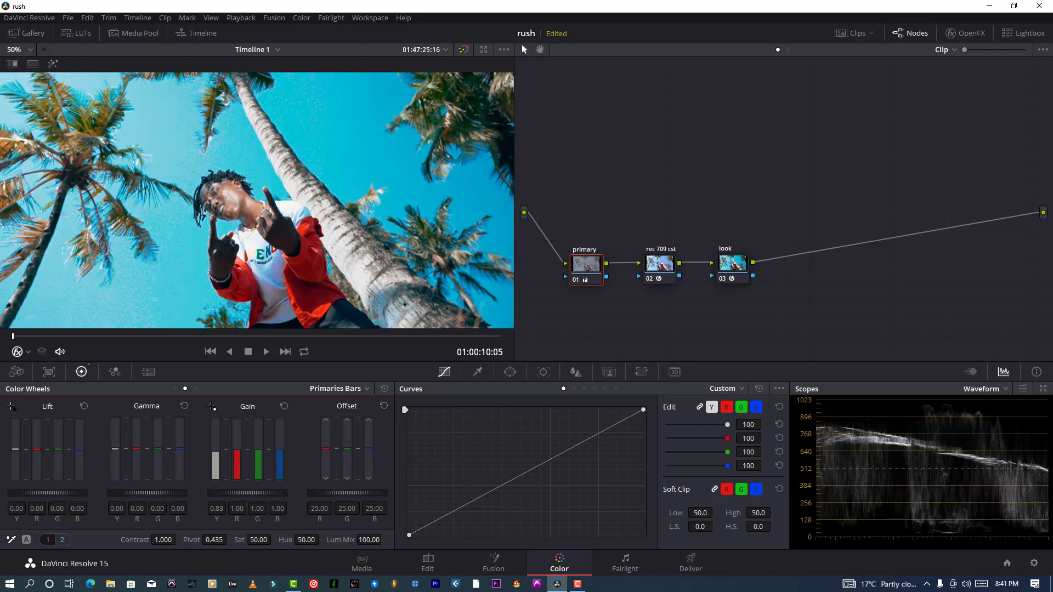
Apply the third clip's grade to the fourth clip
click(850, 35)
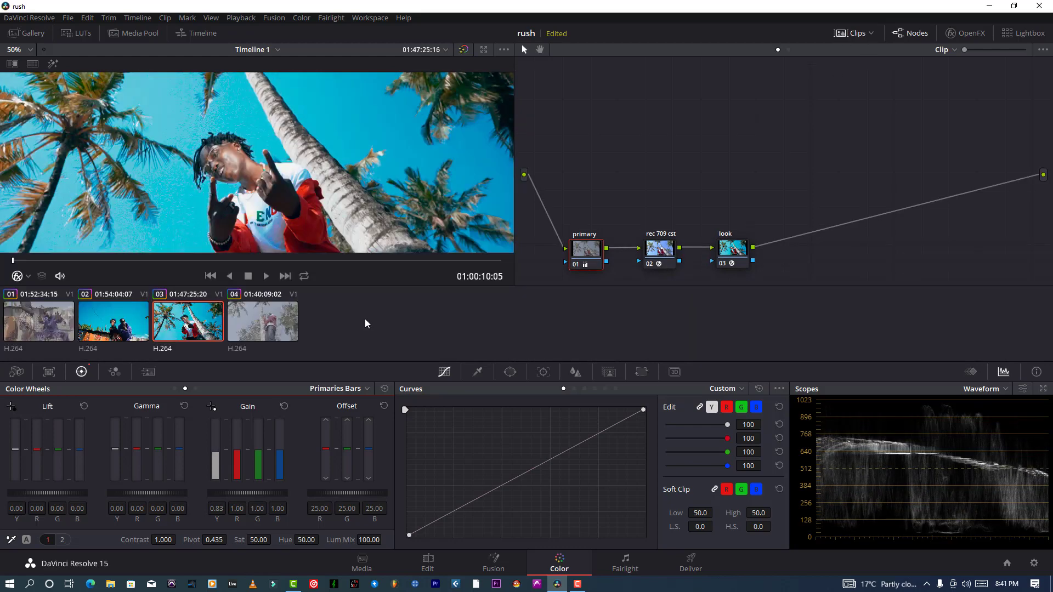
click(273, 318)
right_click(181, 321)
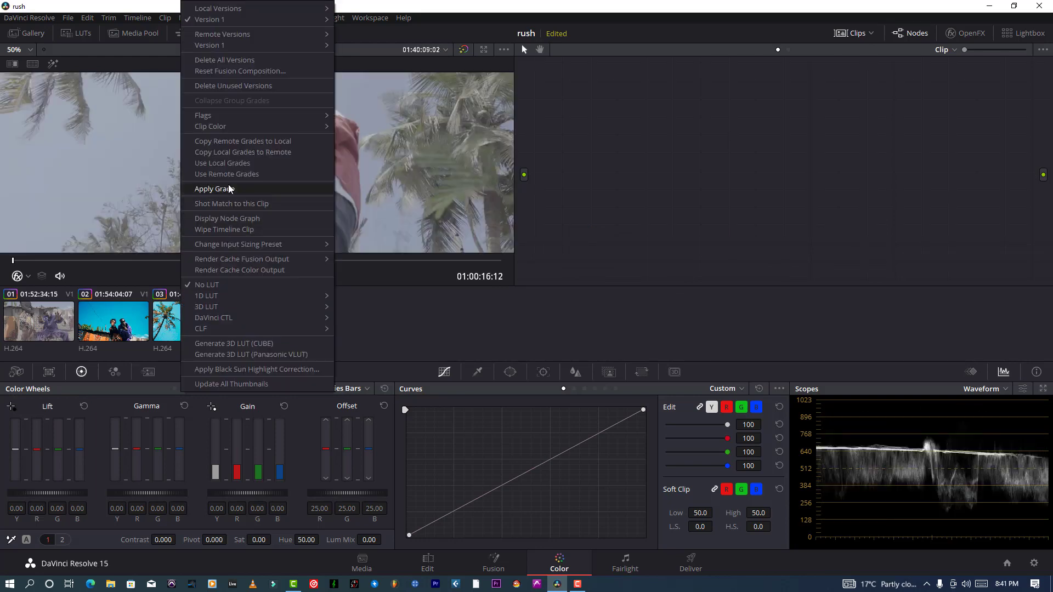
click(216, 190)
click(853, 34)
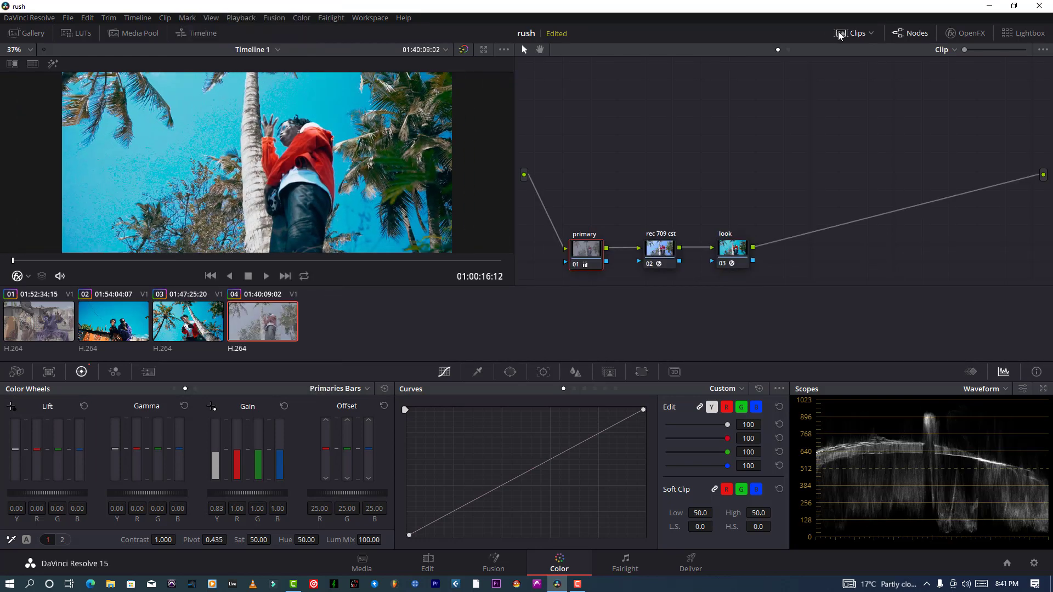
click(854, 34)
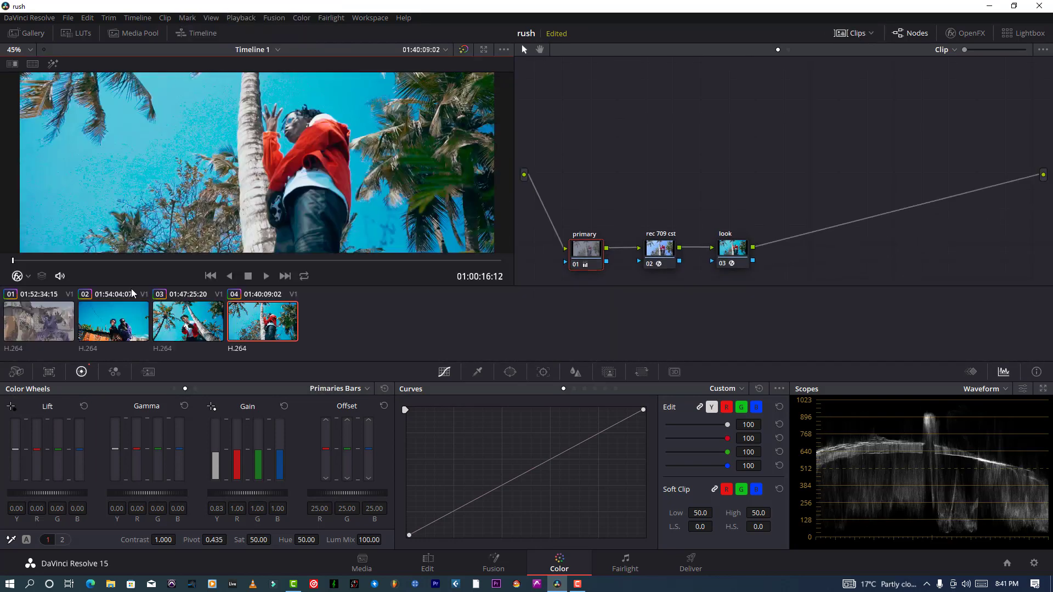
Apply the third clip's grade to the first clip
click(54, 327)
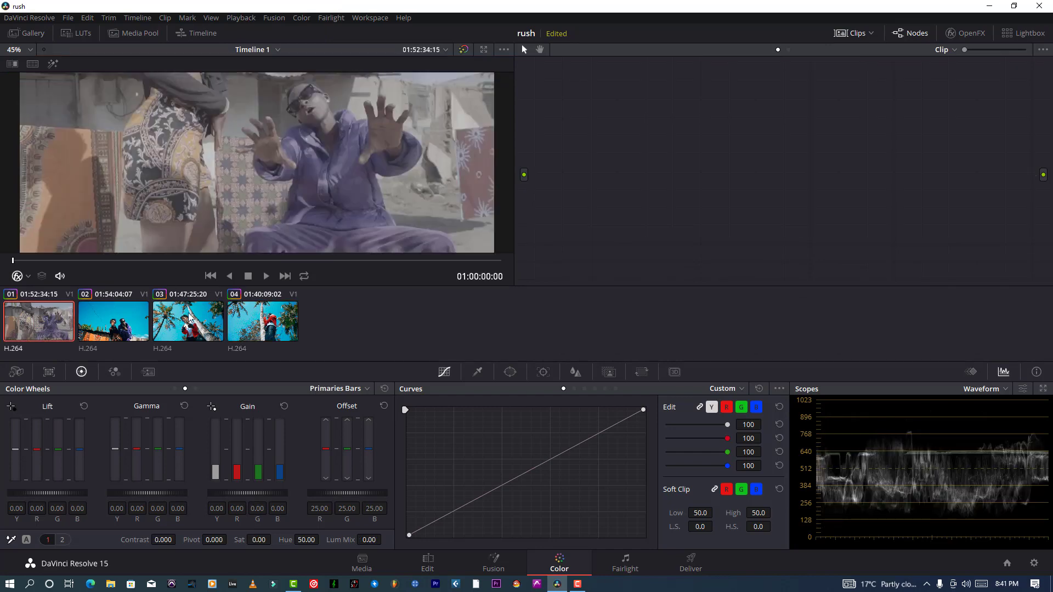
right_click(189, 314)
click(259, 189)
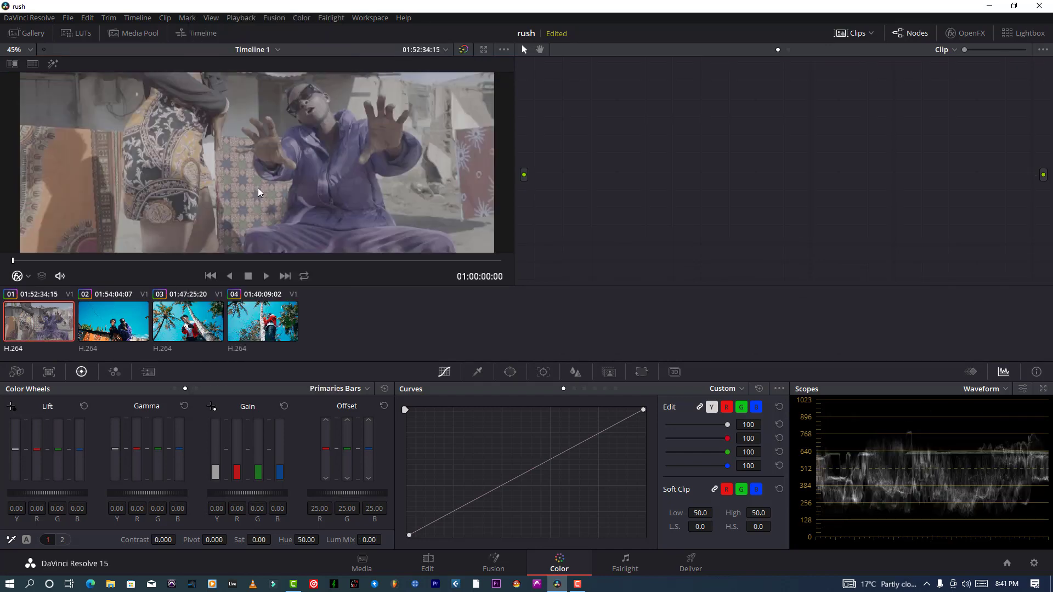
right_click(187, 336)
click(214, 202)
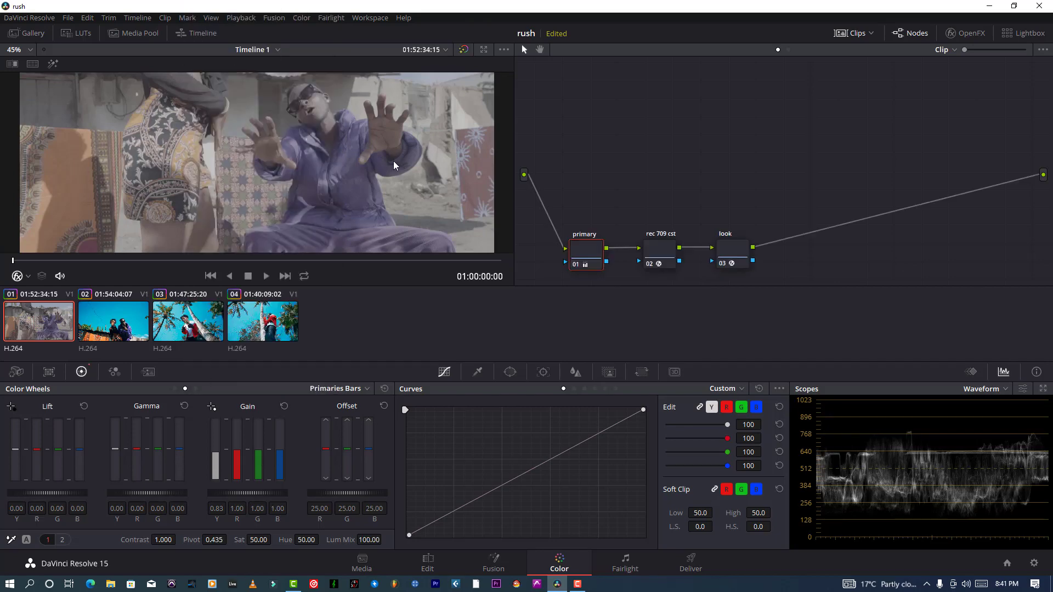
click(841, 33)
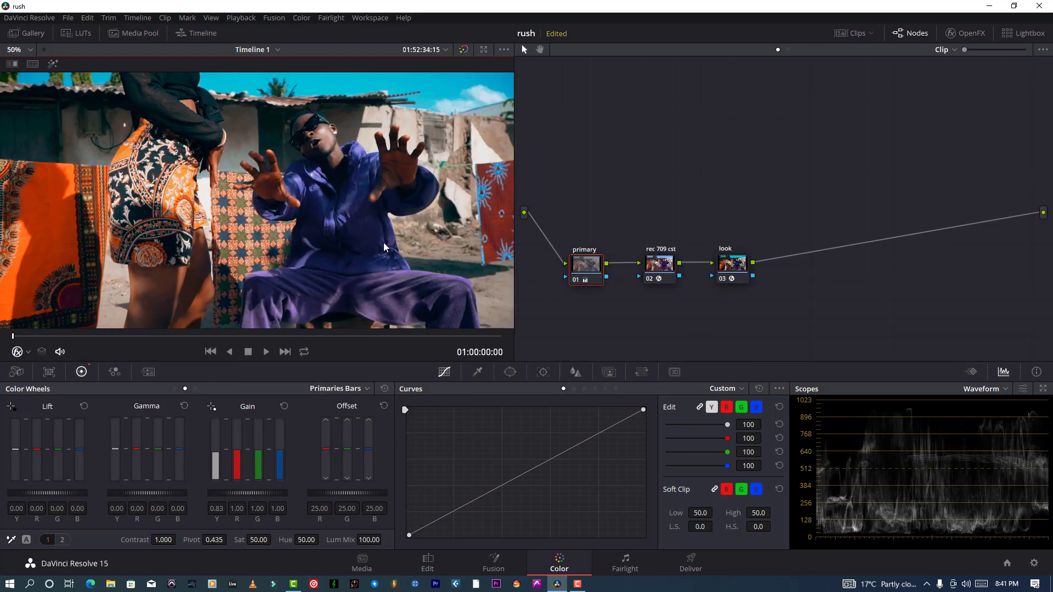
Check several frames of the first clip and set its primary node's Gain luminance (Y) to 0.89
drag(315, 333, 478, 335)
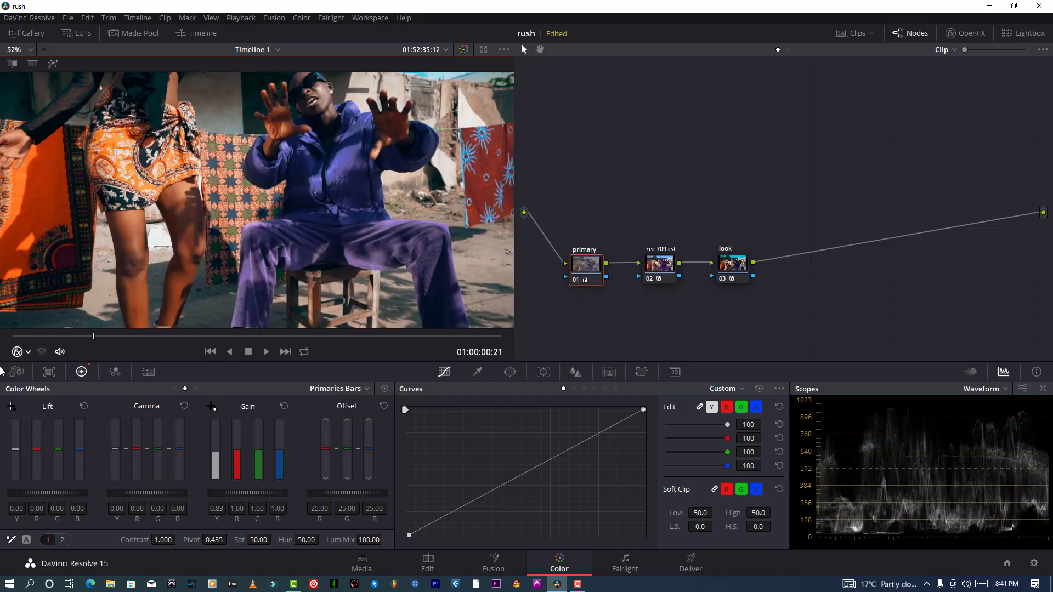
click(43, 336)
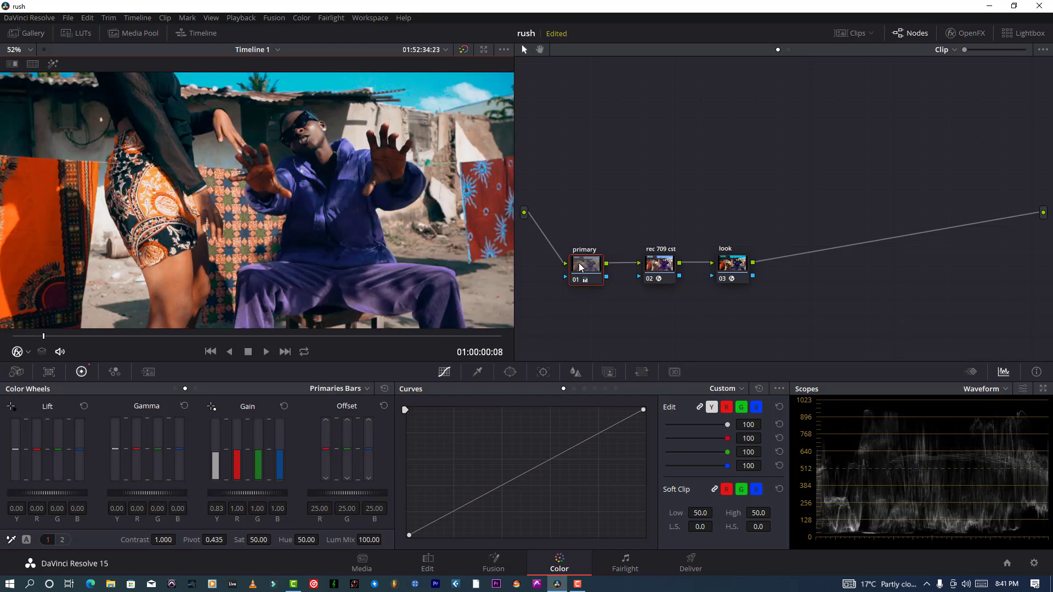
scroll(281, 190, down, 3)
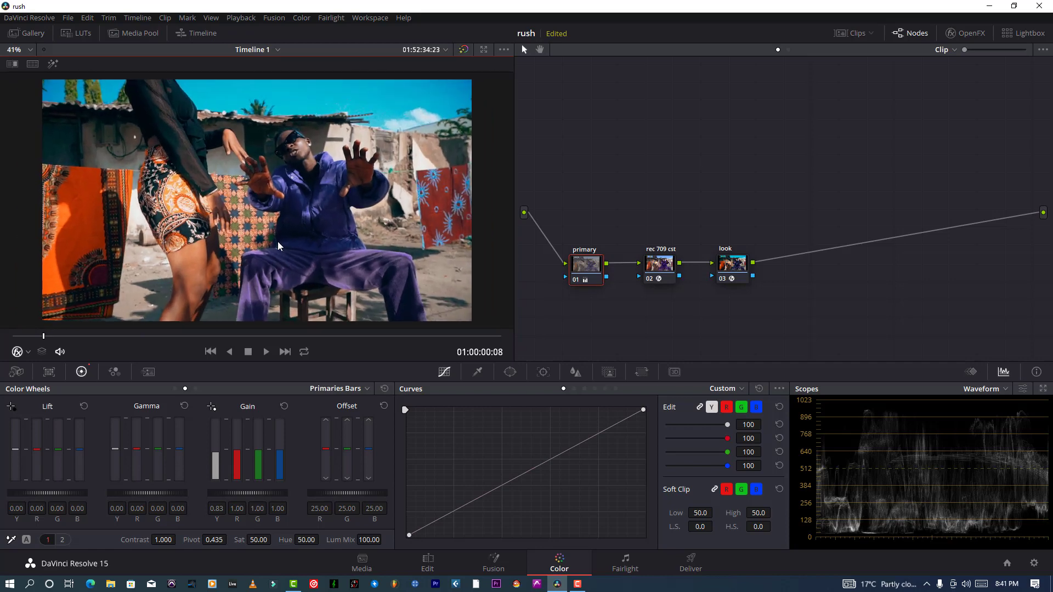
drag(214, 455, 215, 454)
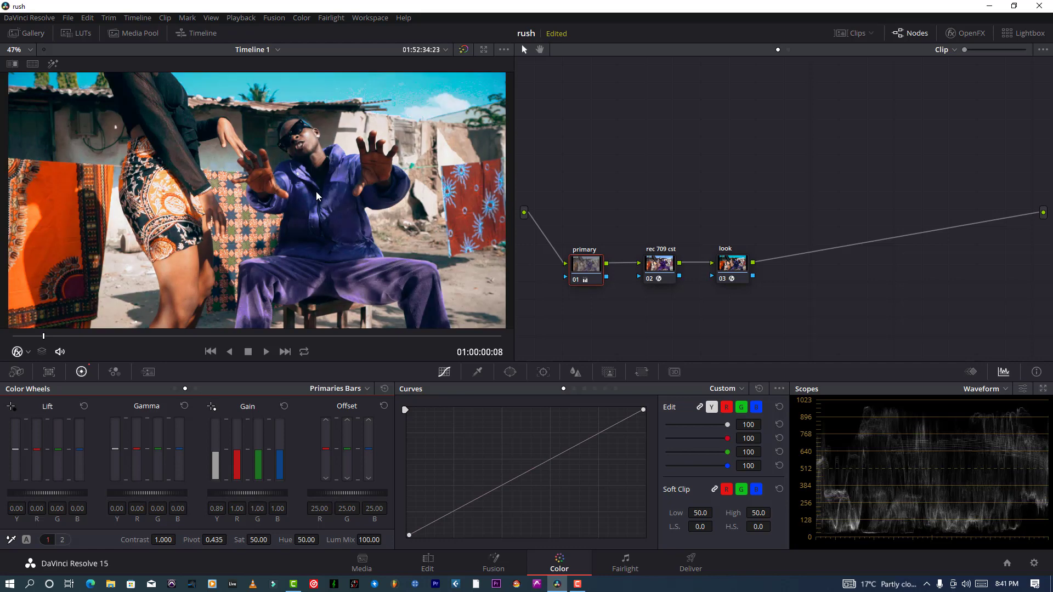
Check two more frames of the first clip's grade and switch to the second clip
click(335, 335)
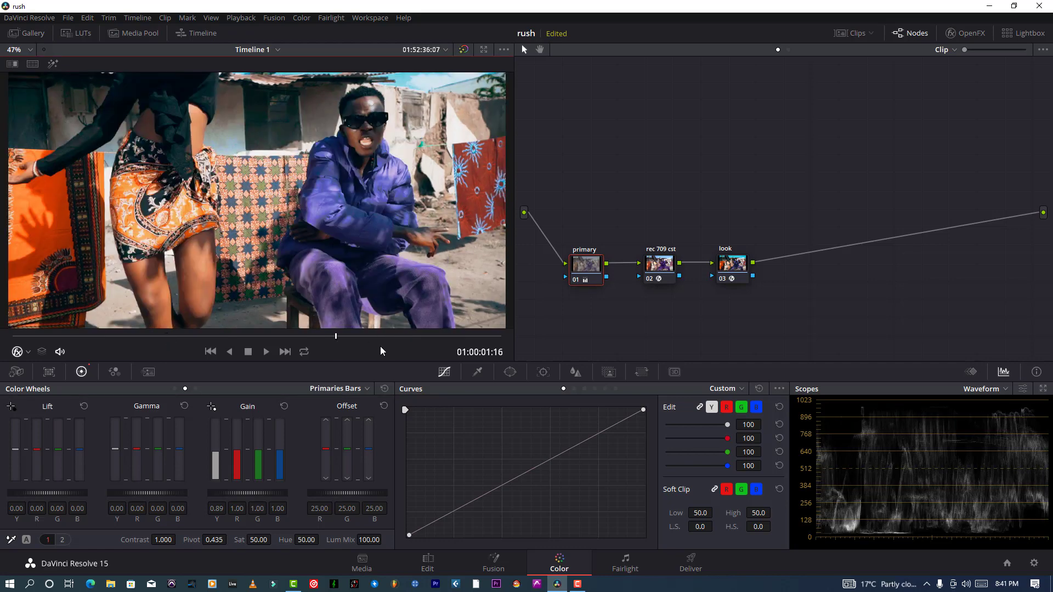
click(412, 335)
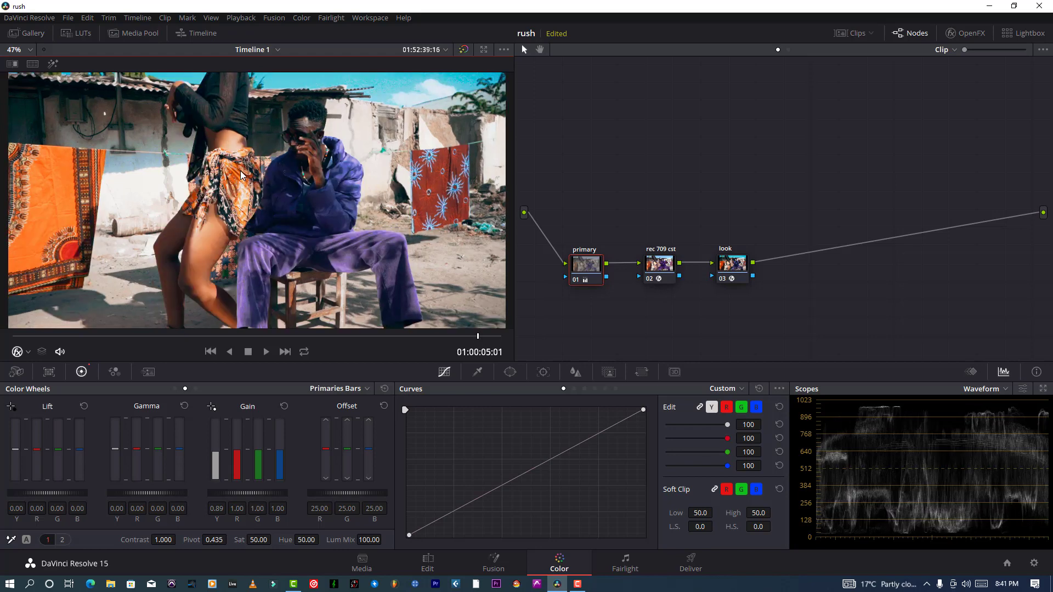
click(844, 34)
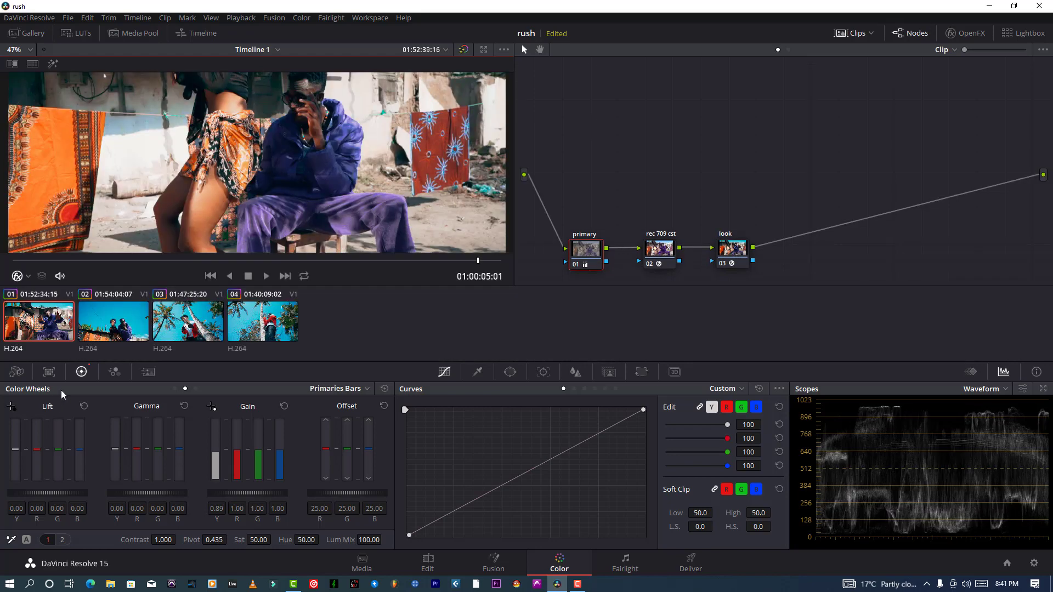
key(Down)
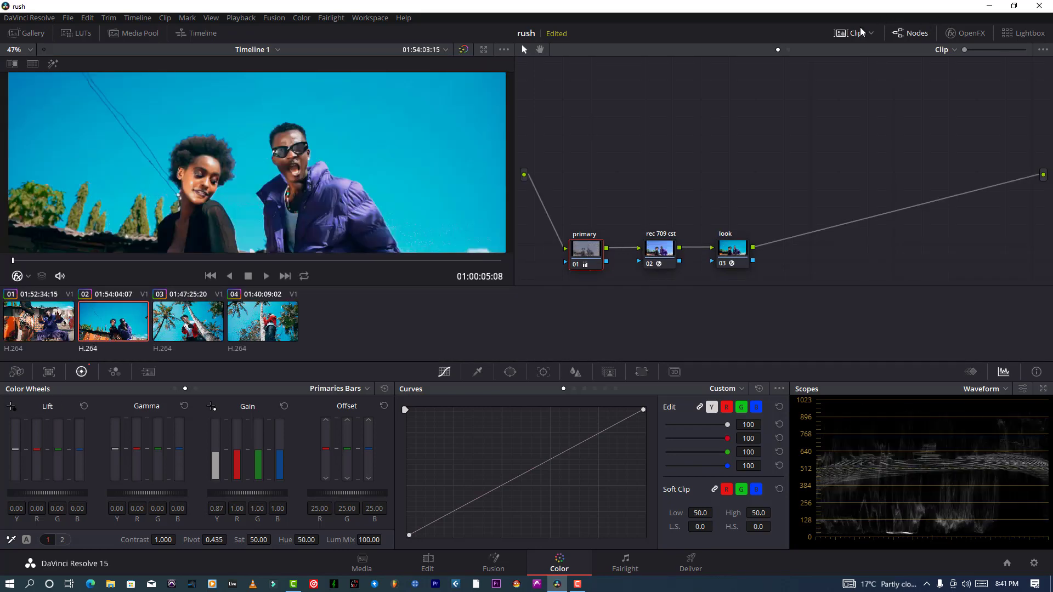
click(855, 33)
scroll(77, 236, down, 2)
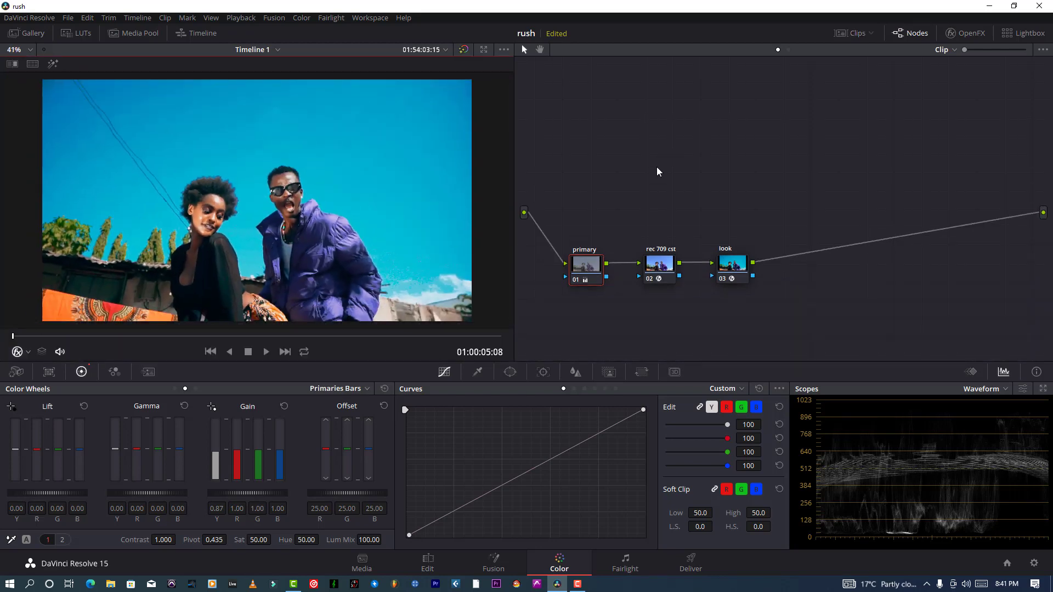
Delete all nodes from the second clip's node graph
click(784, 189)
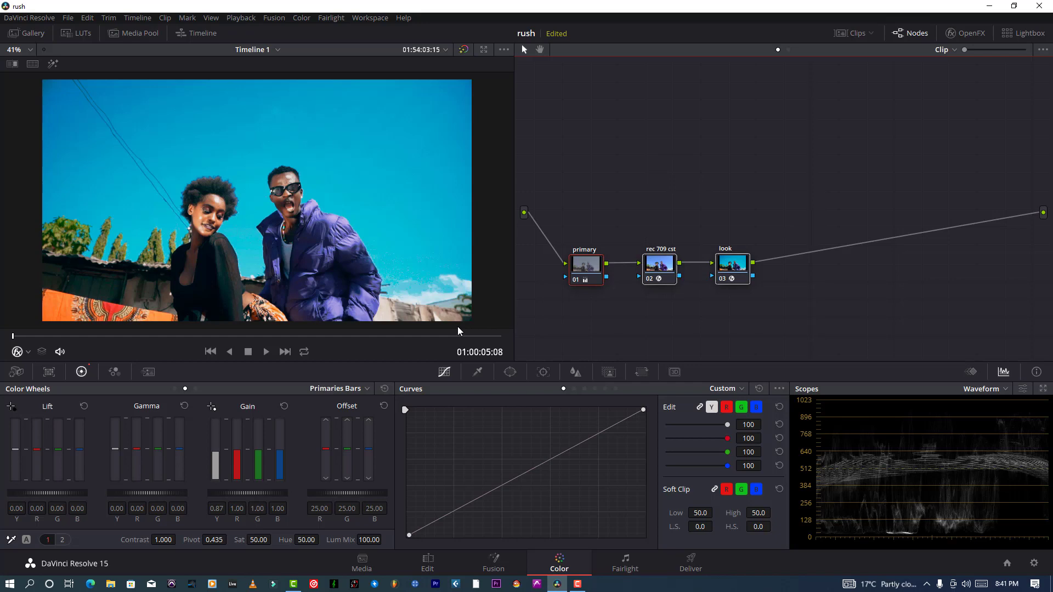
key(ctrl+a)
key(Delete)
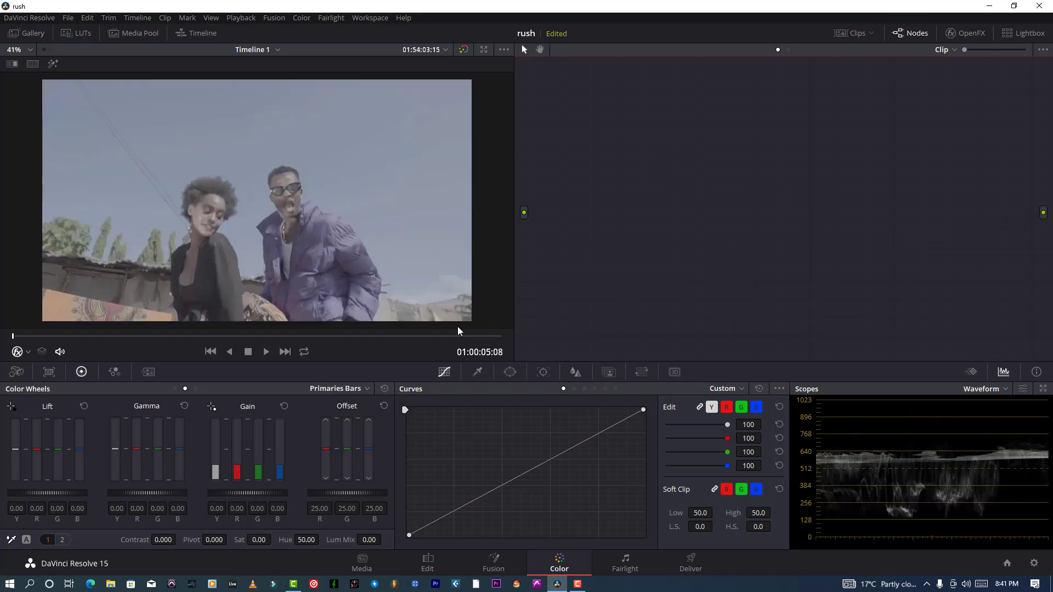
scroll(266, 164, down, 1)
scroll(266, 175, up, 2)
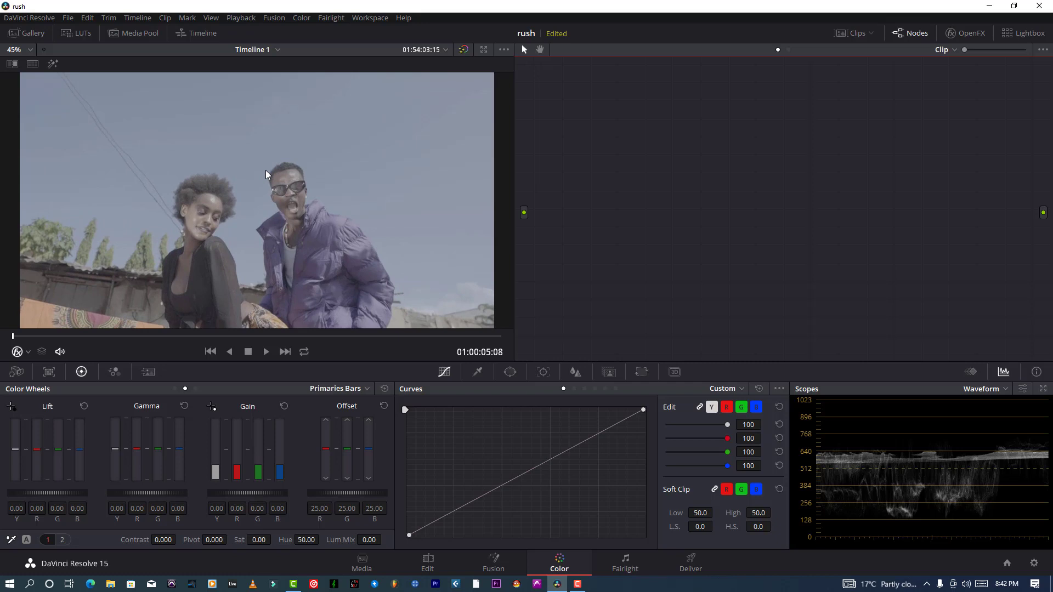
Change the project's timeline color space to an ACES log color space and save the project settings
click(1033, 563)
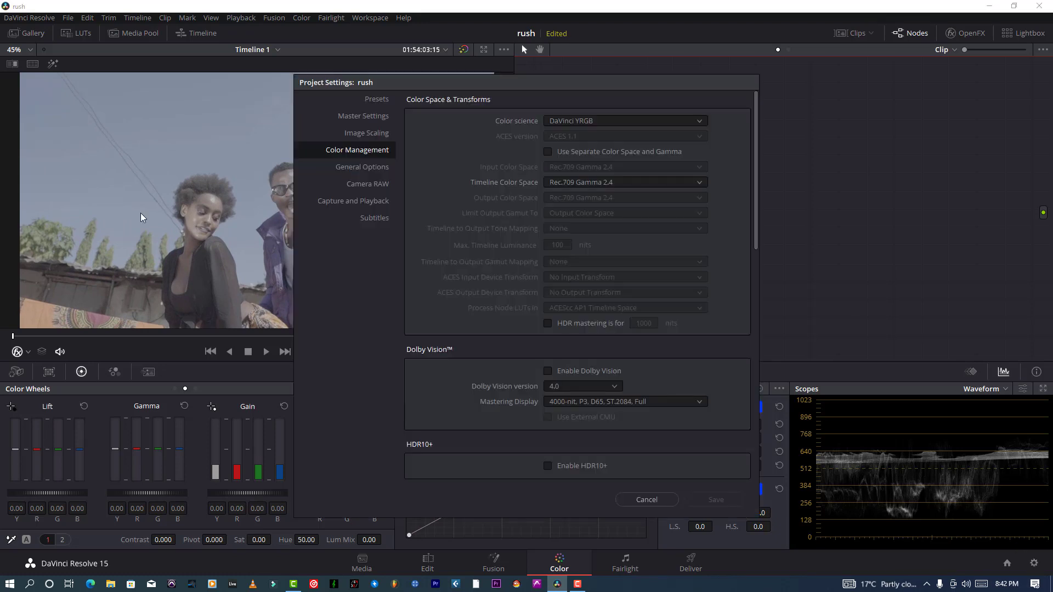
click(594, 182)
scroll(614, 252, down, 5)
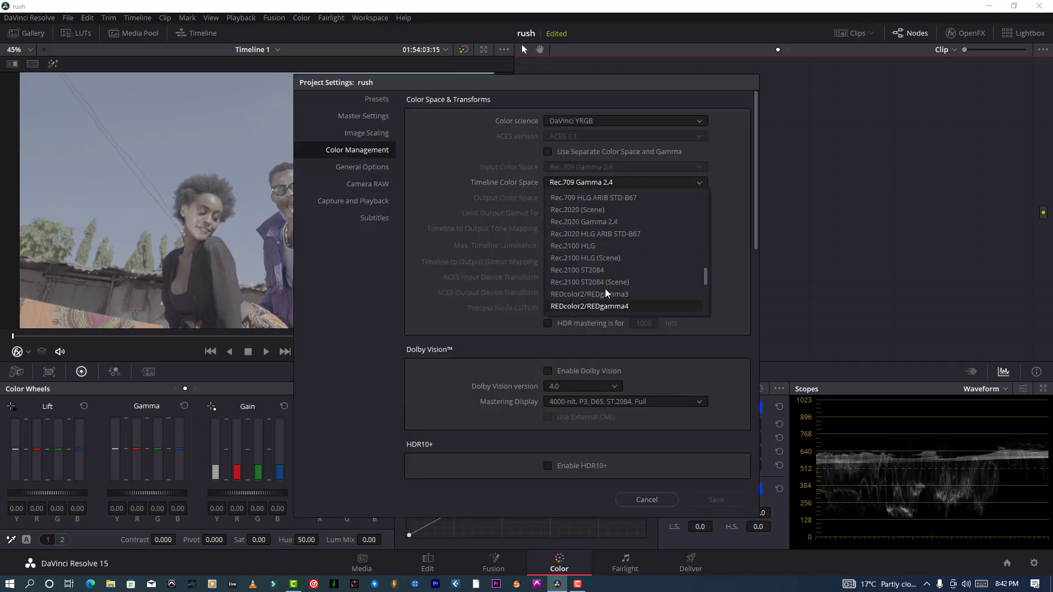
scroll(603, 263, up, 10)
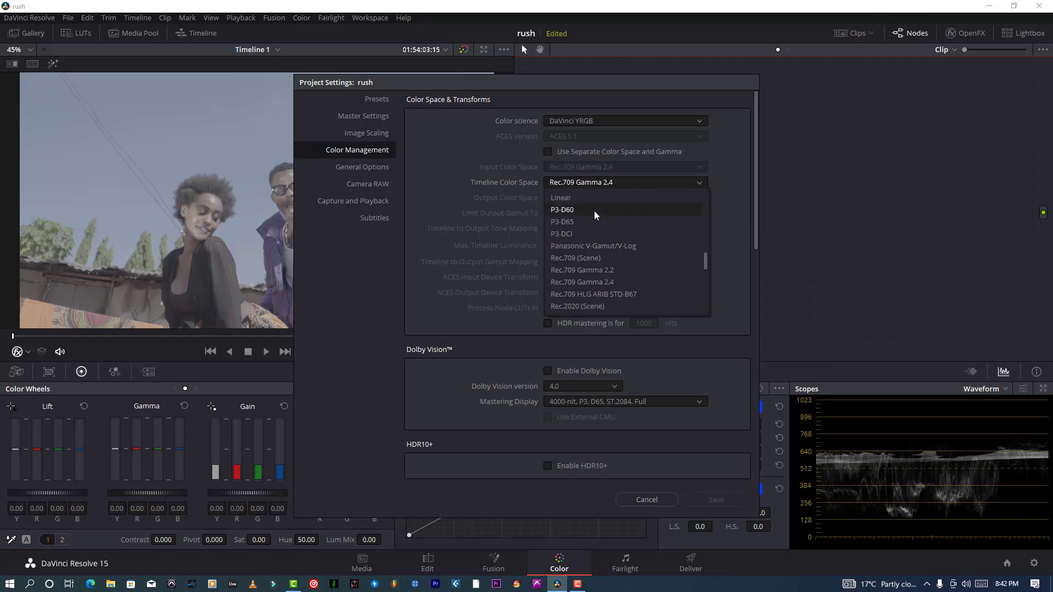
scroll(598, 253, up, 3)
scroll(620, 243, up, 3)
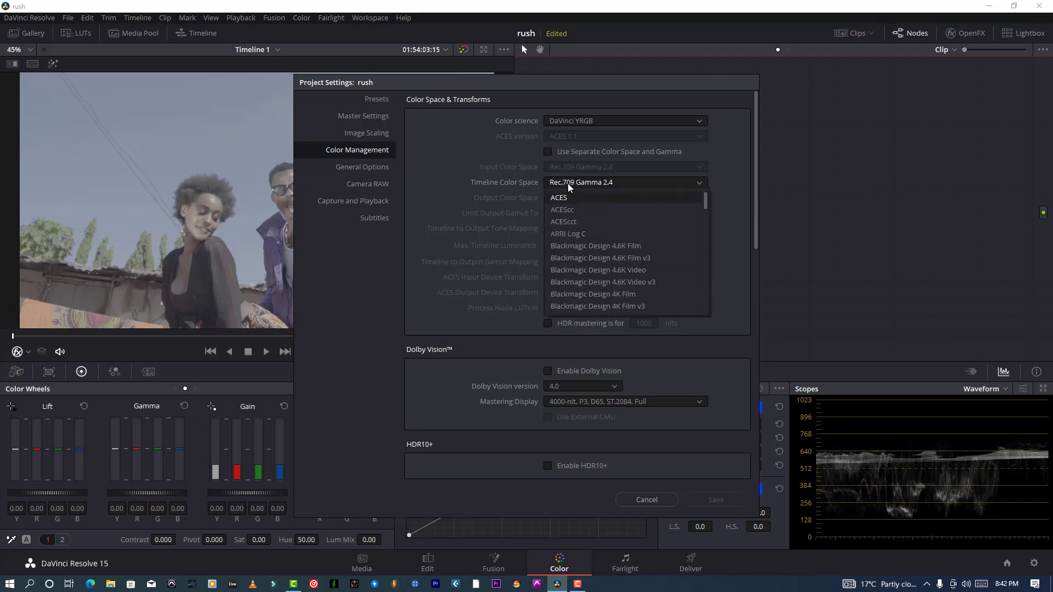
click(634, 185)
click(604, 182)
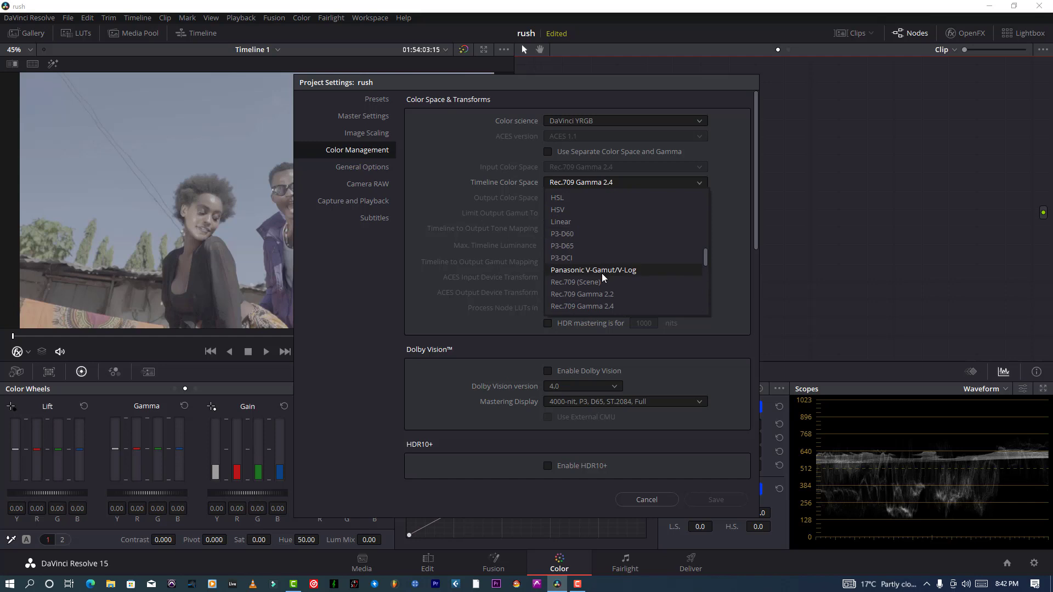
scroll(592, 271, up, 3)
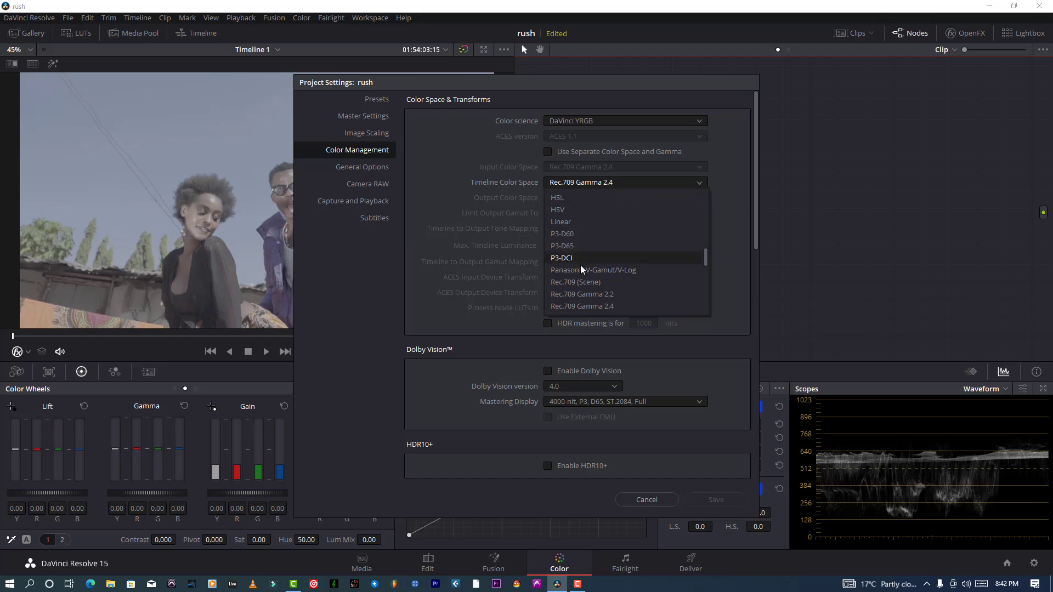
scroll(583, 265, up, 10)
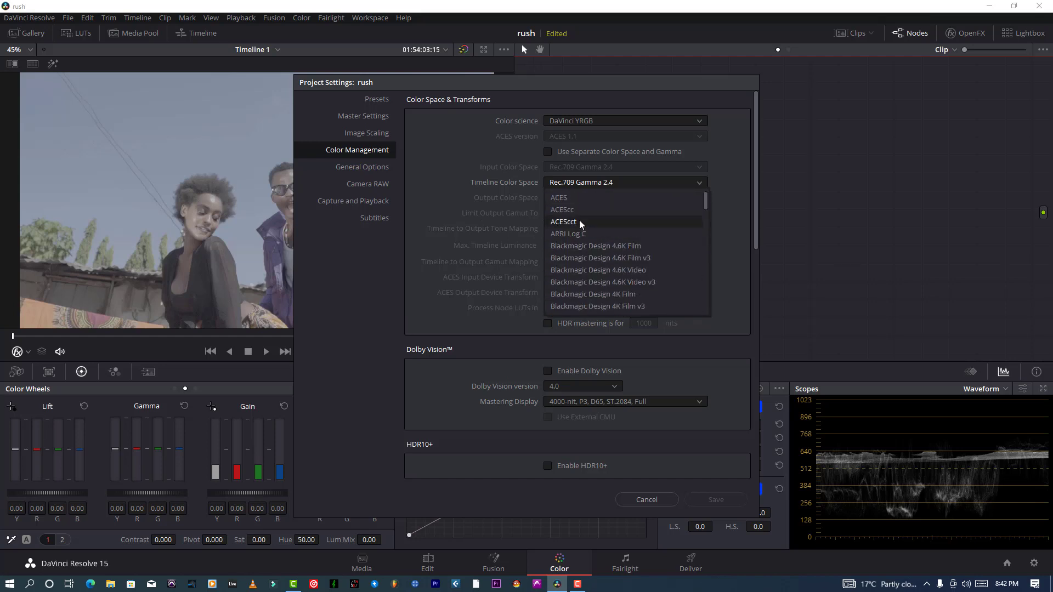
click(581, 209)
click(714, 499)
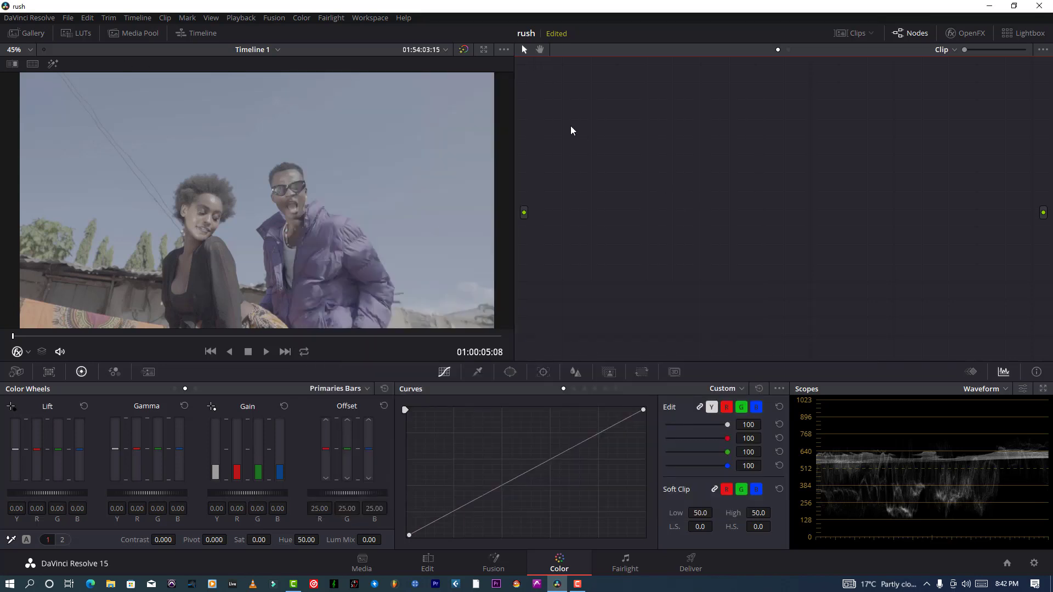
click(1034, 564)
click(646, 500)
Add two serial nodes to the second clip and label the first one IDT, placed low in the graph
key(alt+s)
key(alt+s)
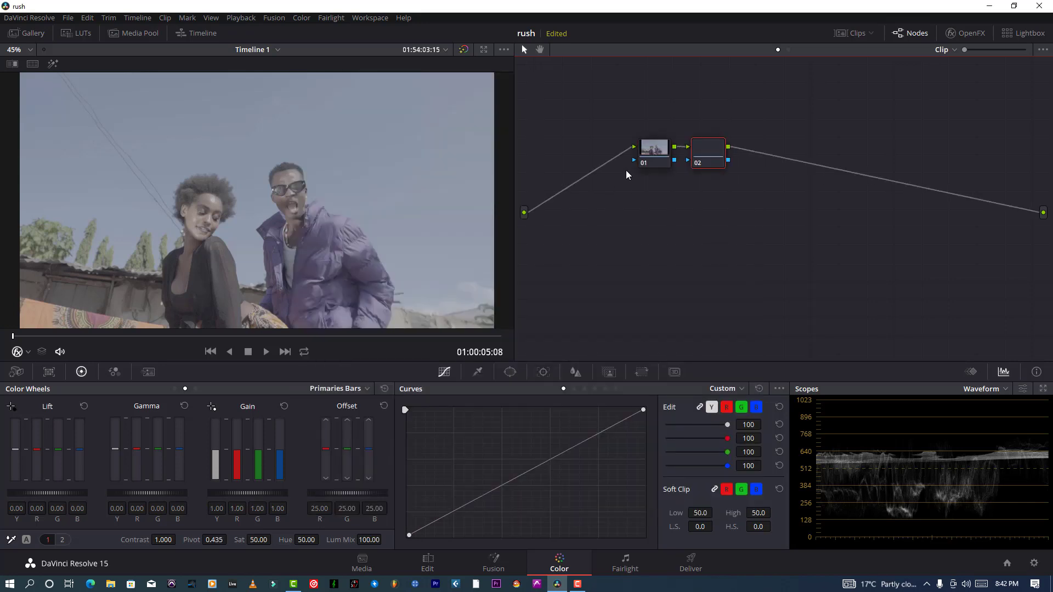
drag(659, 164, 573, 315)
right_click(573, 315)
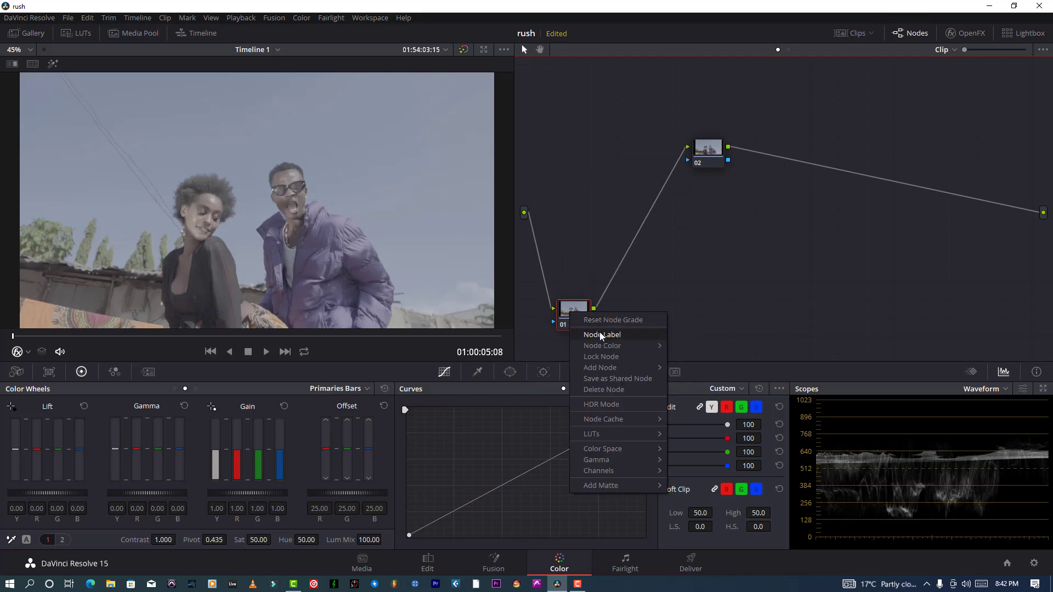
click(600, 331)
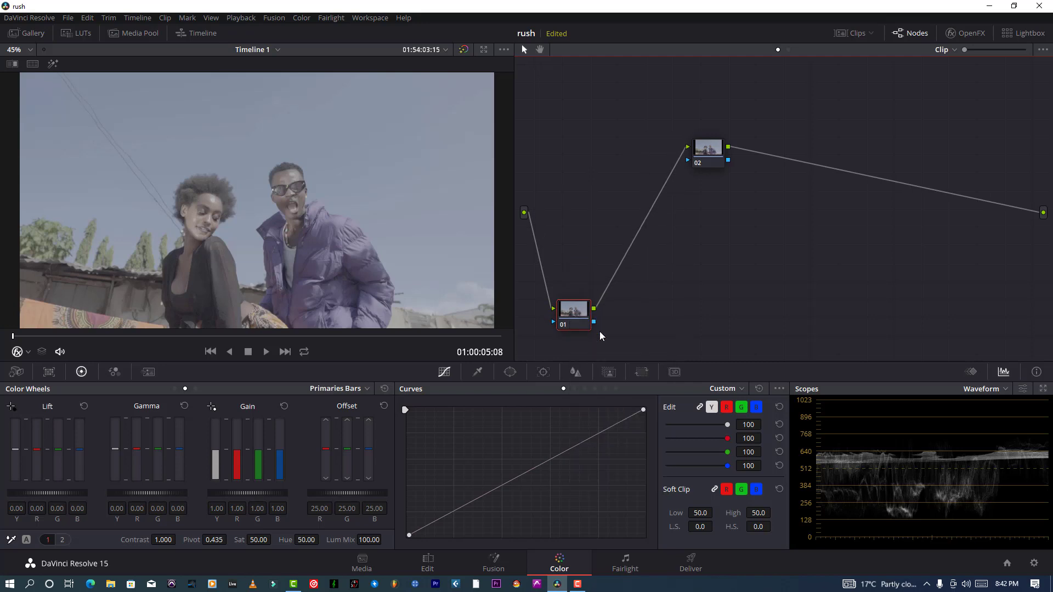
text(IDT)
Place the second node beside the IDT node and label it ODT
drag(708, 154, 636, 311)
right_click(636, 311)
click(667, 336)
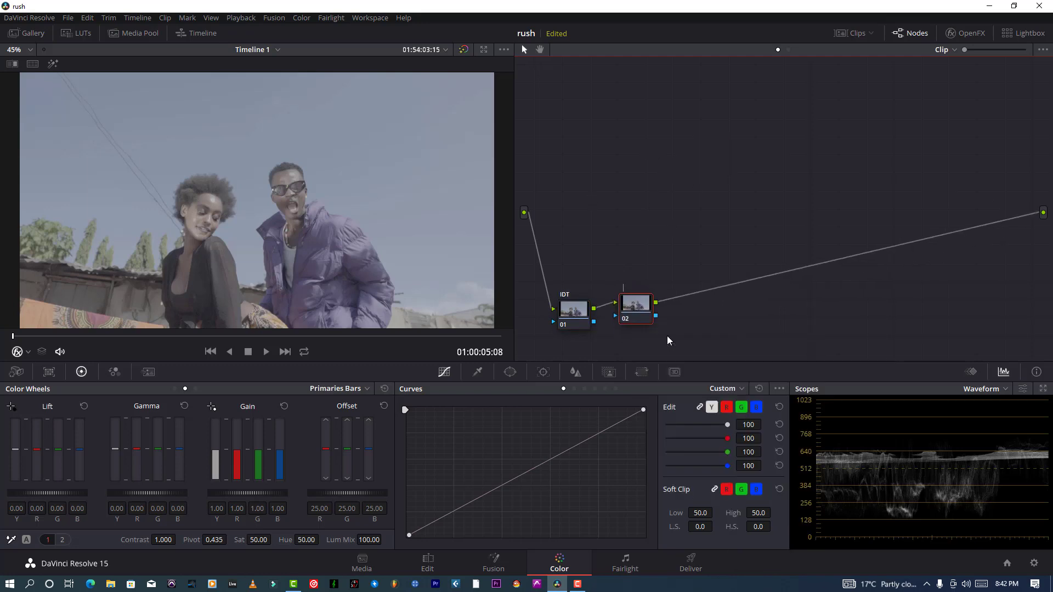
text(ODT)
key(Return)
drag(640, 319, 638, 321)
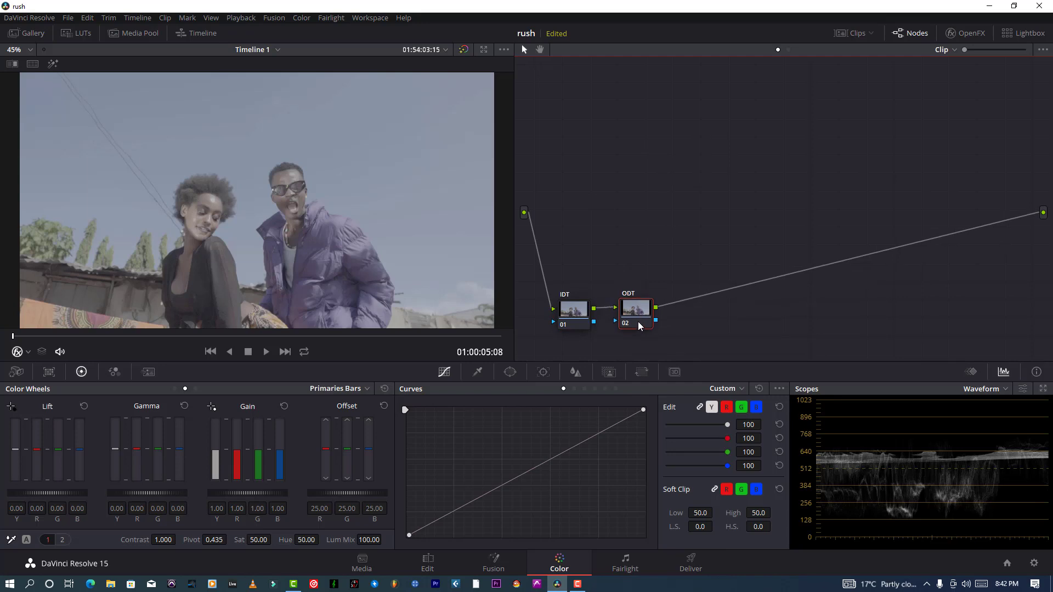
Apply the ResolveFX ACES Transform effect to the IDT and ODT nodes
click(574, 307)
click(965, 34)
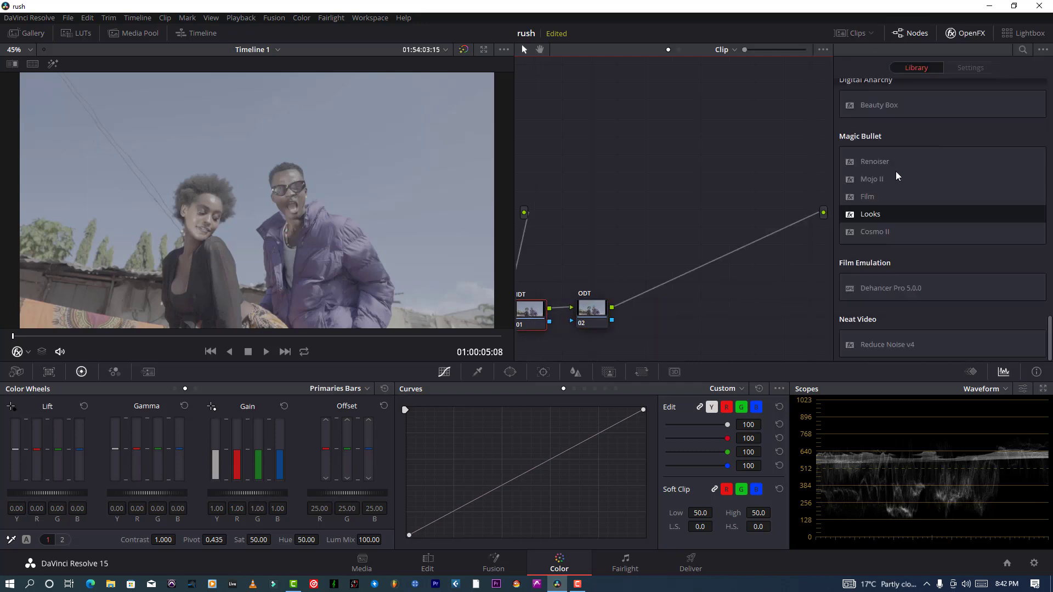
scroll(882, 275, up, 10)
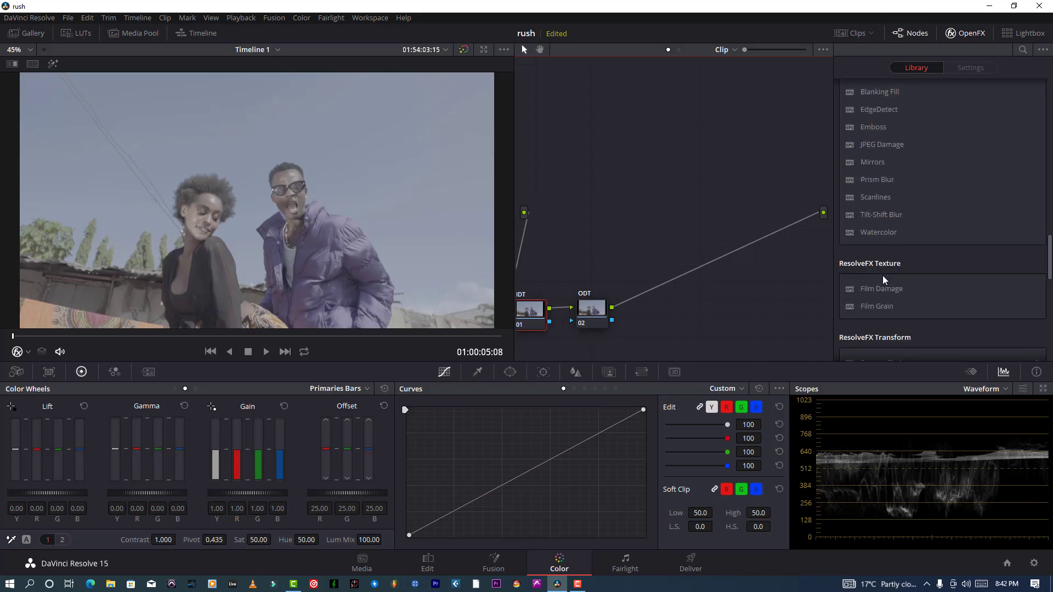
scroll(883, 276, up, 10)
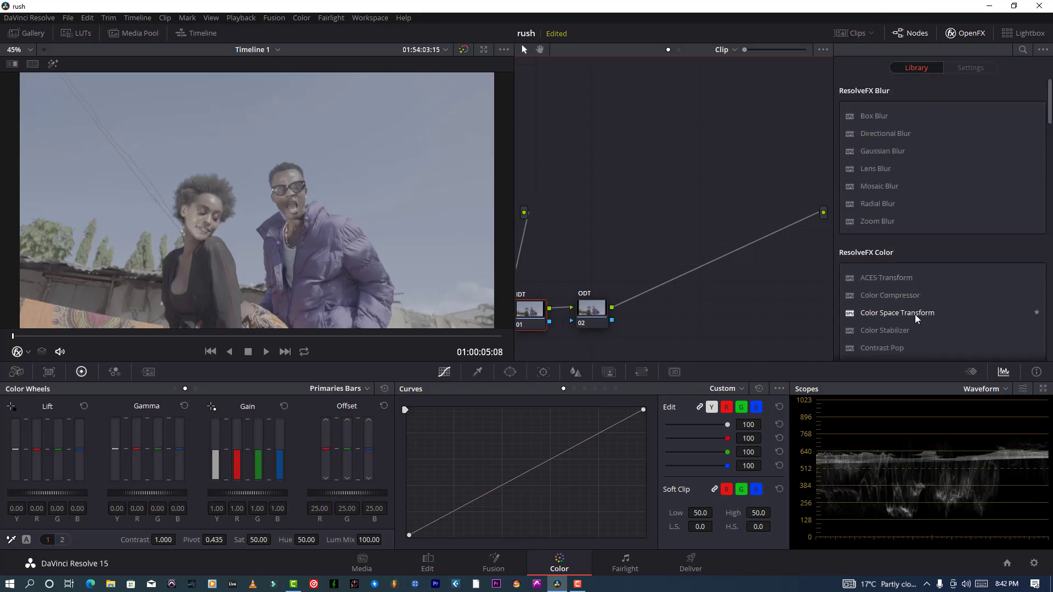
drag(912, 278, 560, 317)
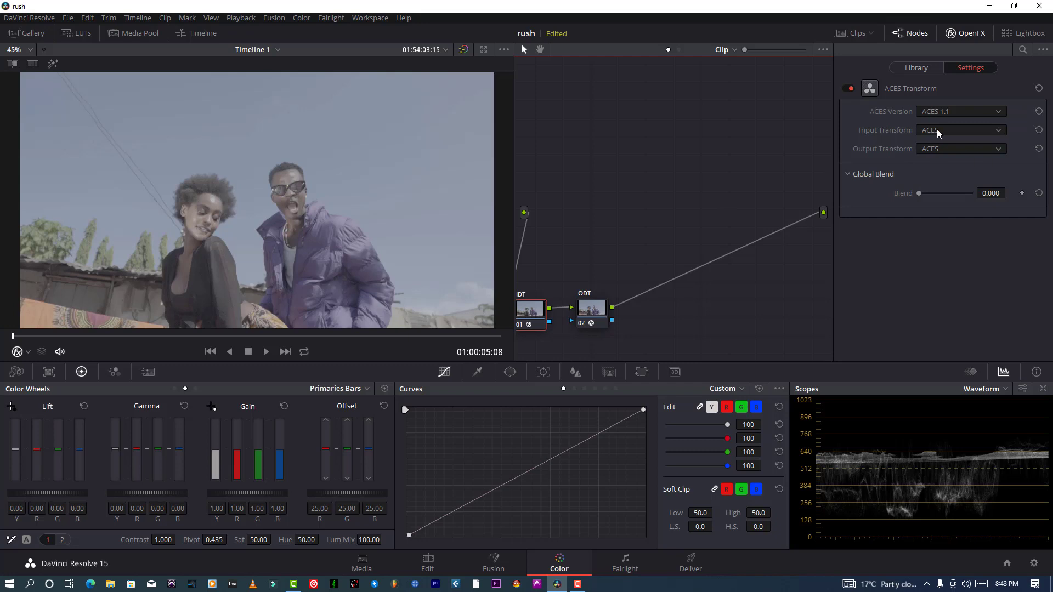
Set the IDT node's ACES Input Transform to Sony SLog3 SGamut3Cine and its Output Transform to ACEScct
click(937, 130)
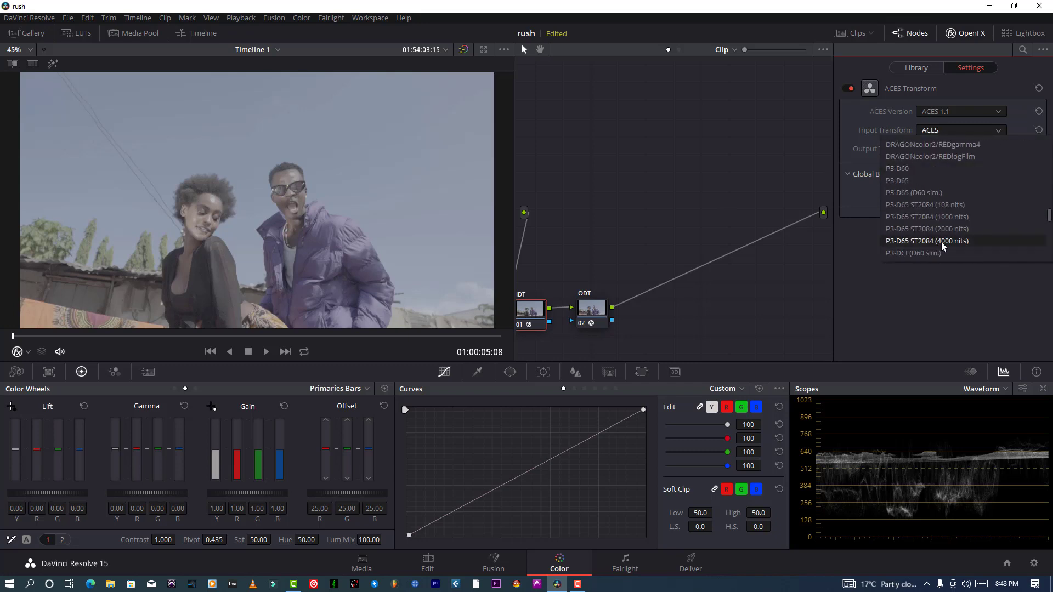
scroll(937, 225, down, 6)
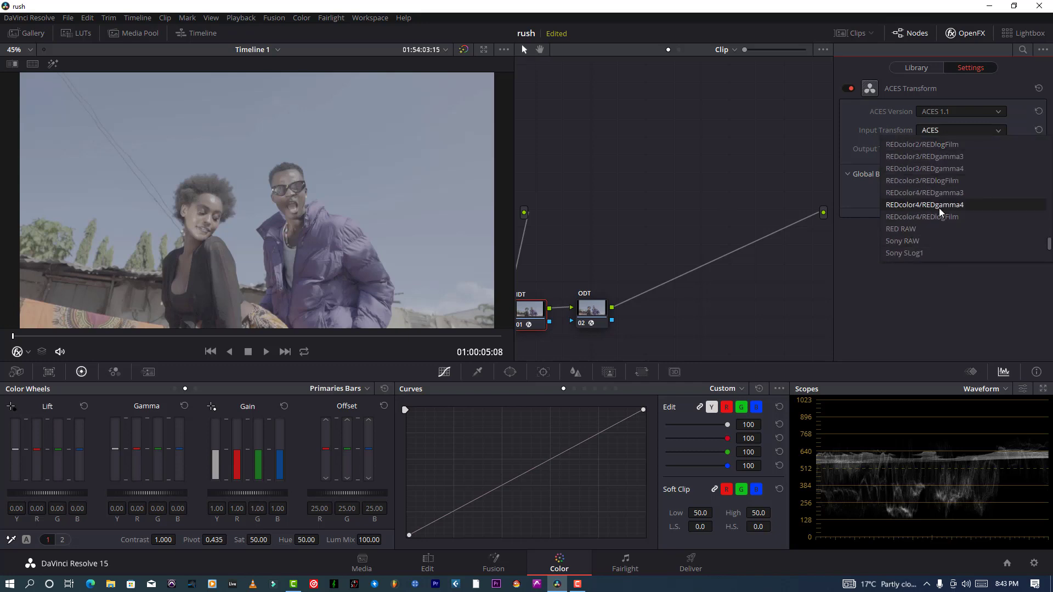
scroll(965, 186, up, 15)
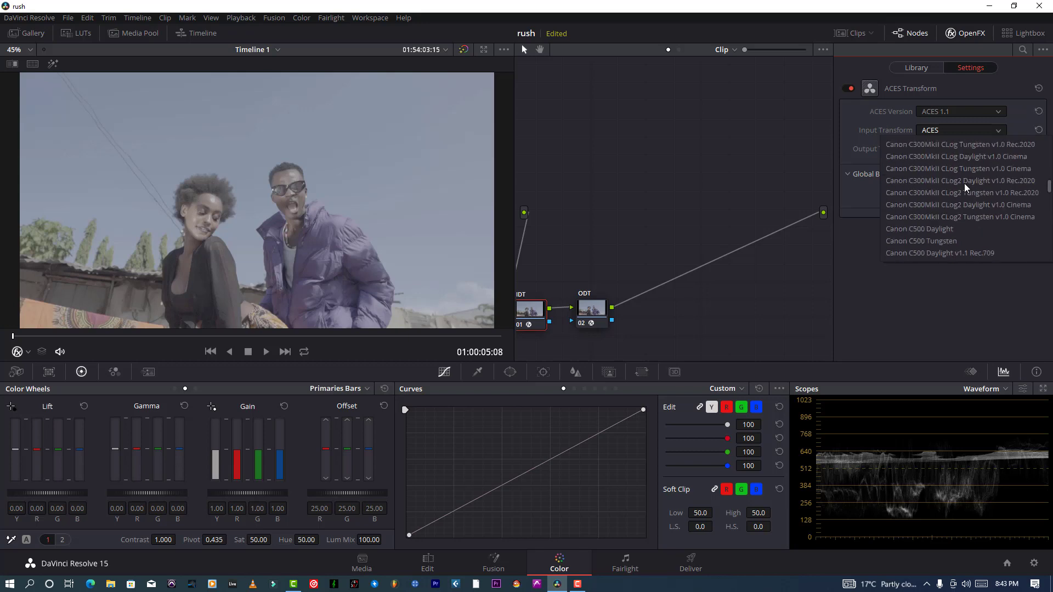
scroll(964, 183, down, 10)
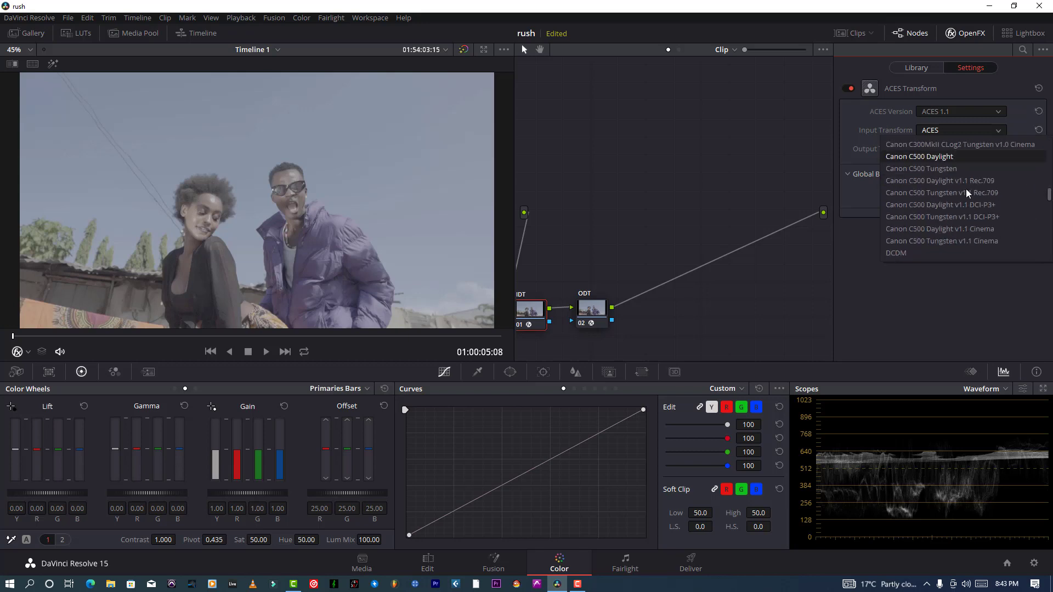
scroll(966, 188, down, 10)
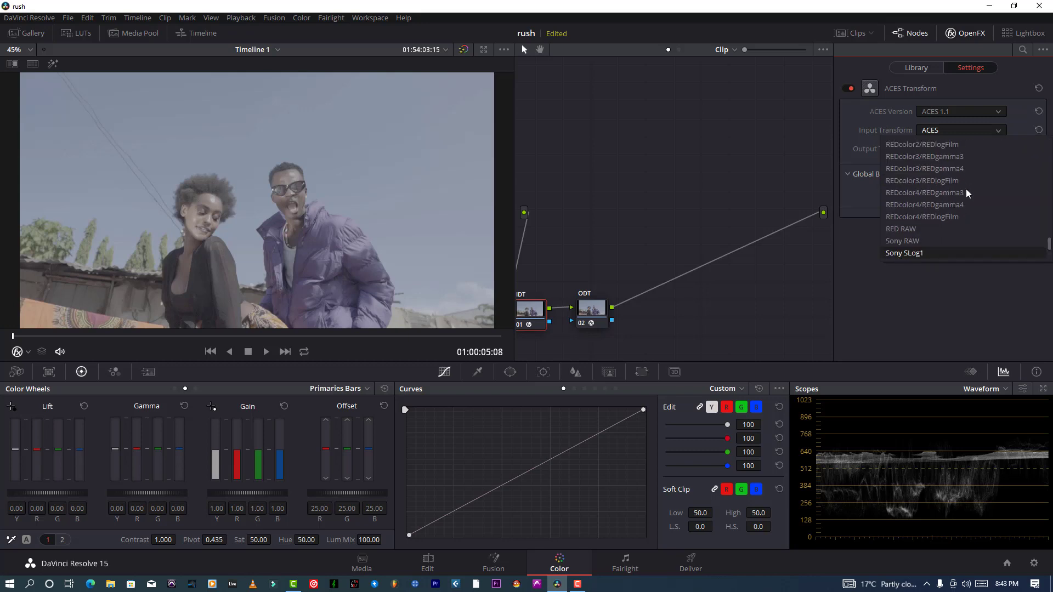
scroll(966, 188, down, 2)
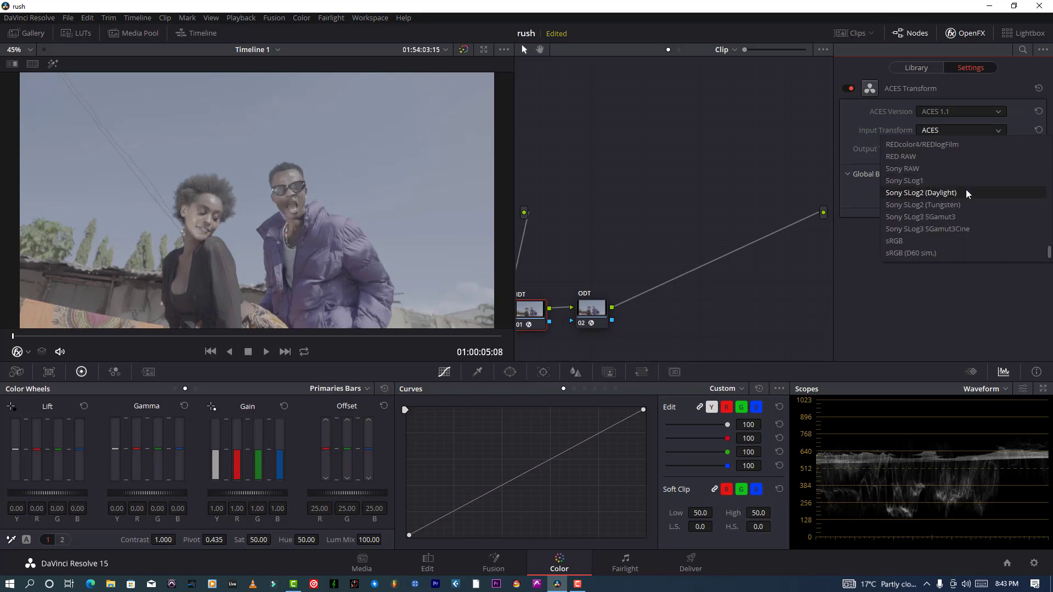
click(942, 233)
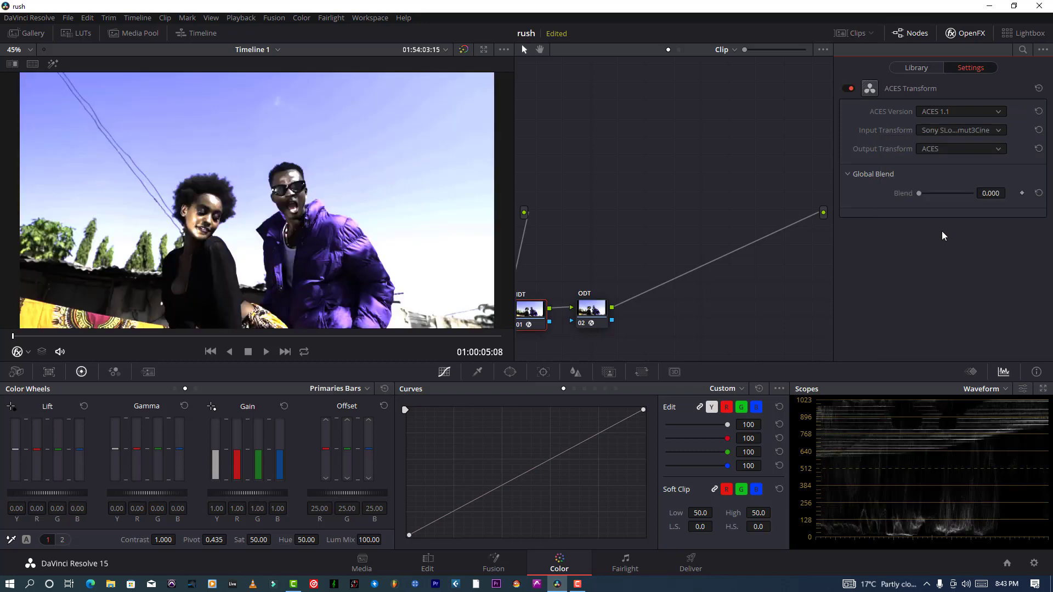
click(948, 149)
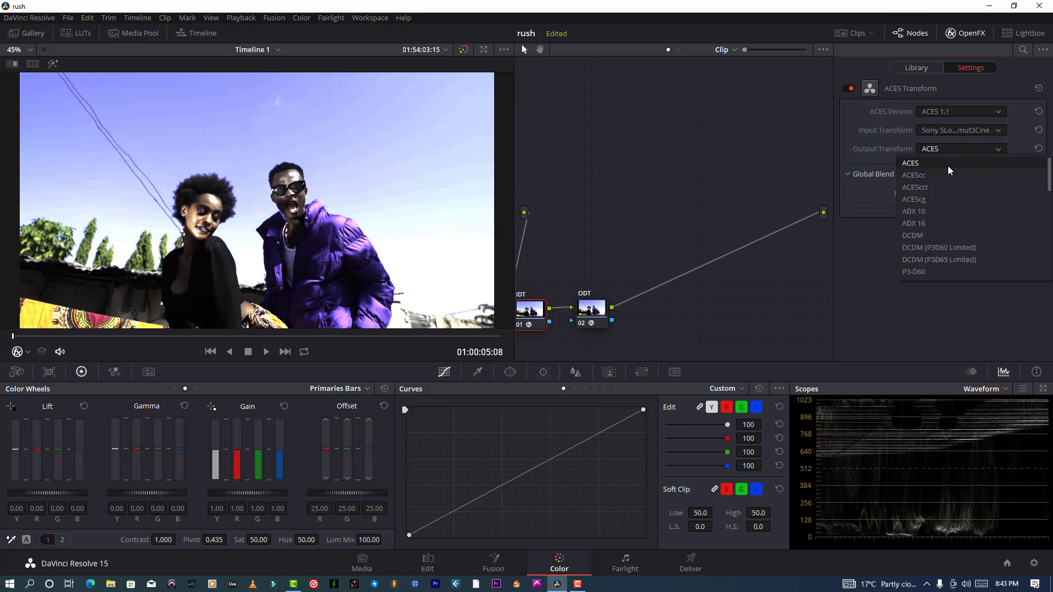
click(929, 190)
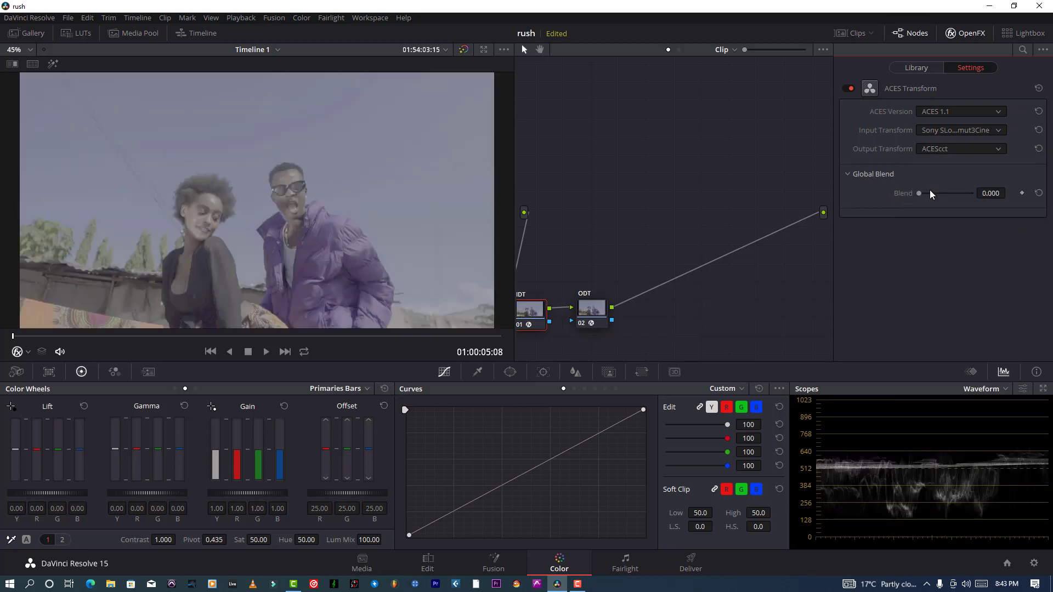
Set the ODT node's ACES Input Transform to ACEScct and its Output Transform to Rec.709
click(592, 309)
click(936, 132)
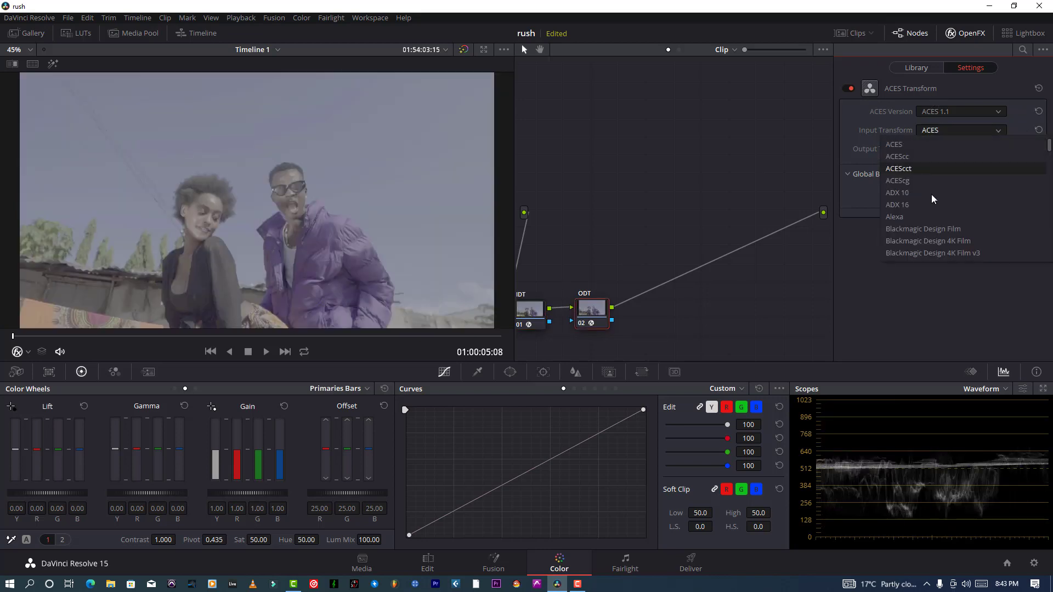
click(920, 163)
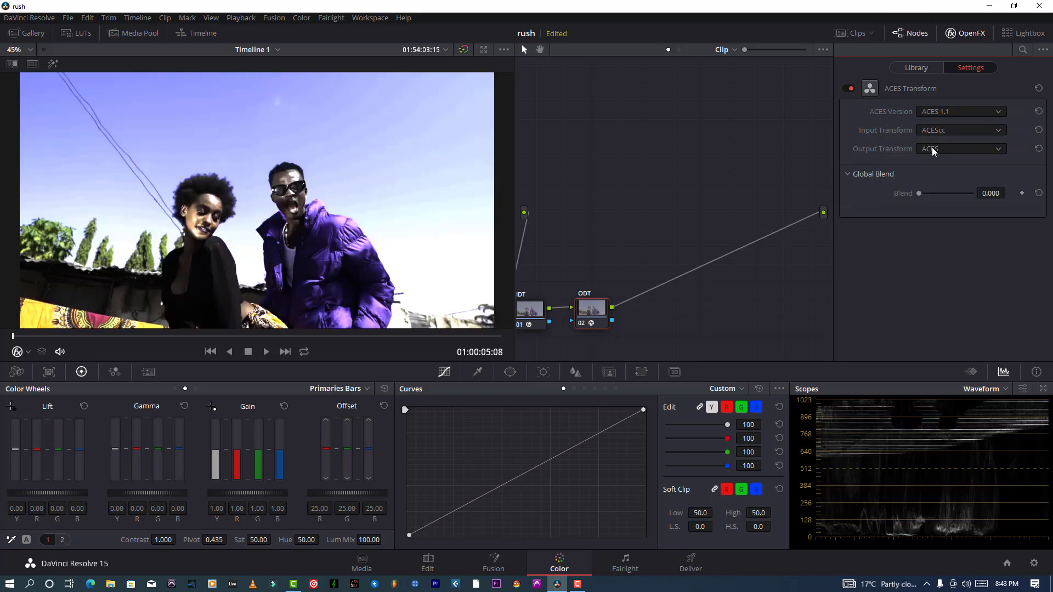
click(932, 148)
click(926, 181)
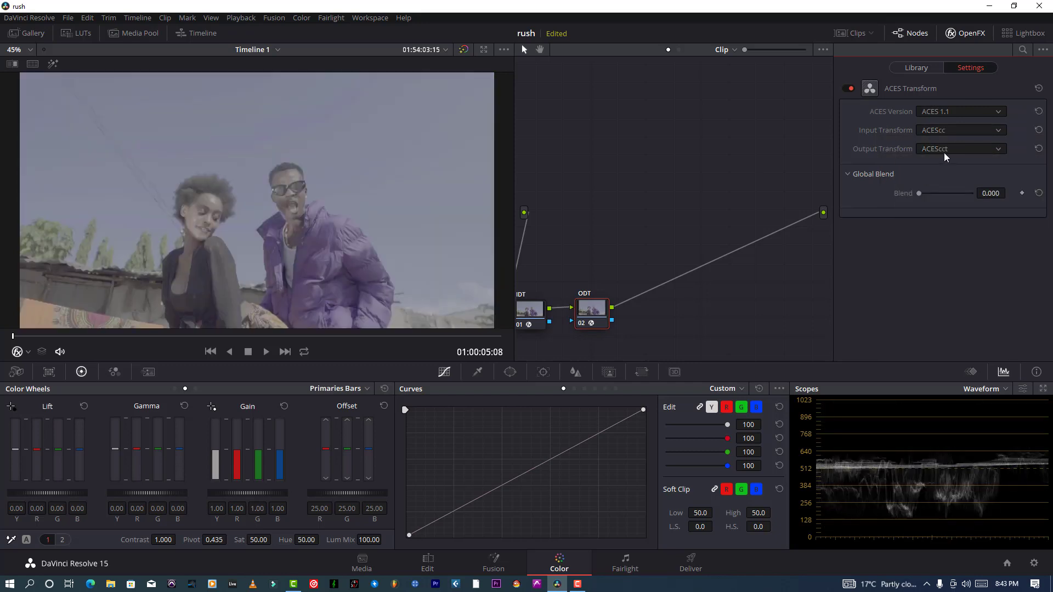
click(938, 131)
click(931, 166)
click(956, 151)
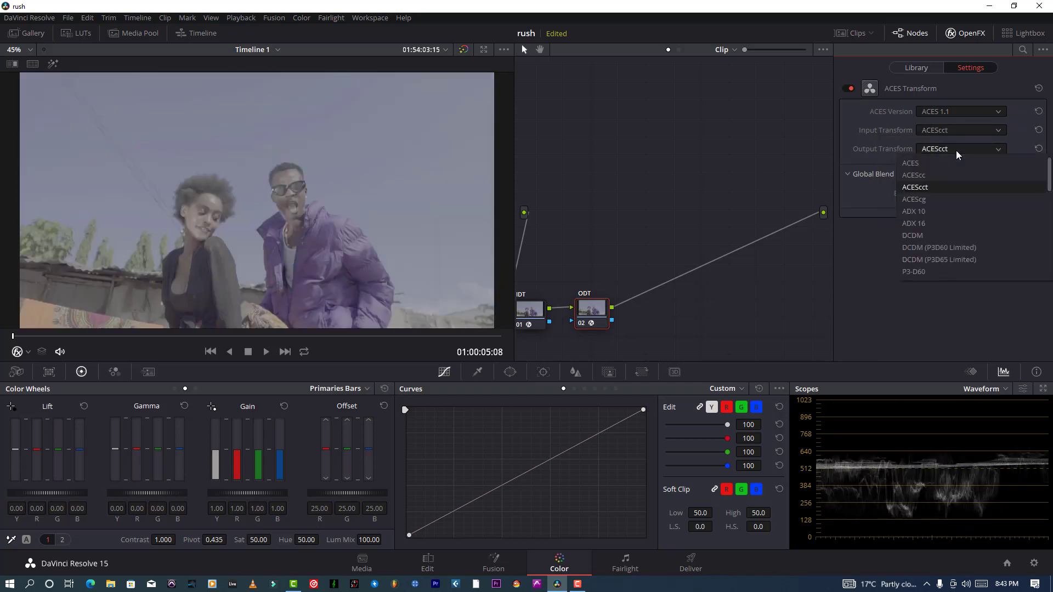
scroll(932, 219, down, 8)
click(936, 236)
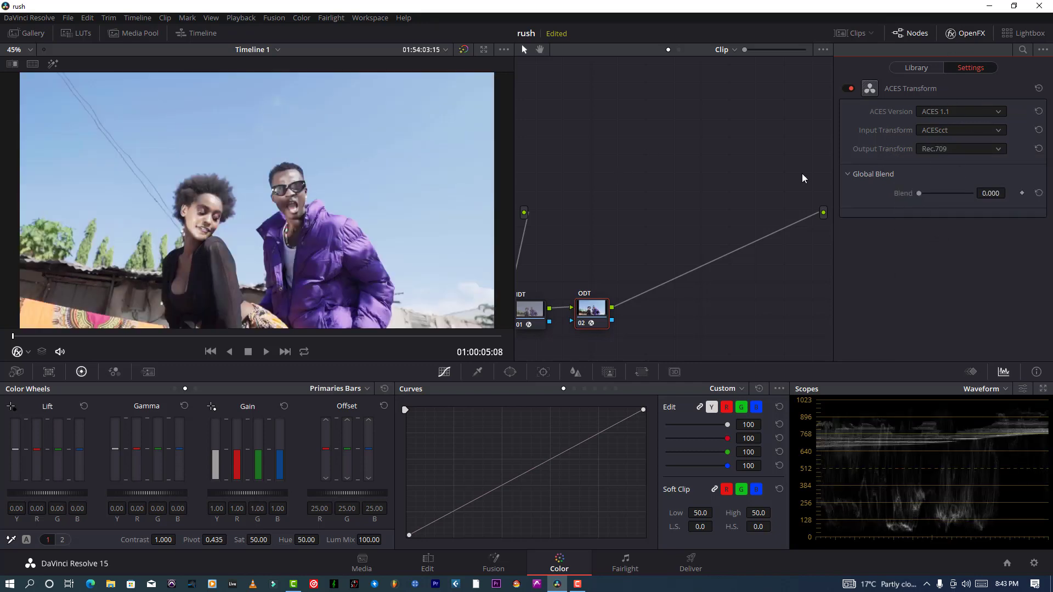
Close the effects settings and spread the IDT and ODT nodes apart, each near its end of the node graph
click(965, 33)
drag(636, 314, 960, 326)
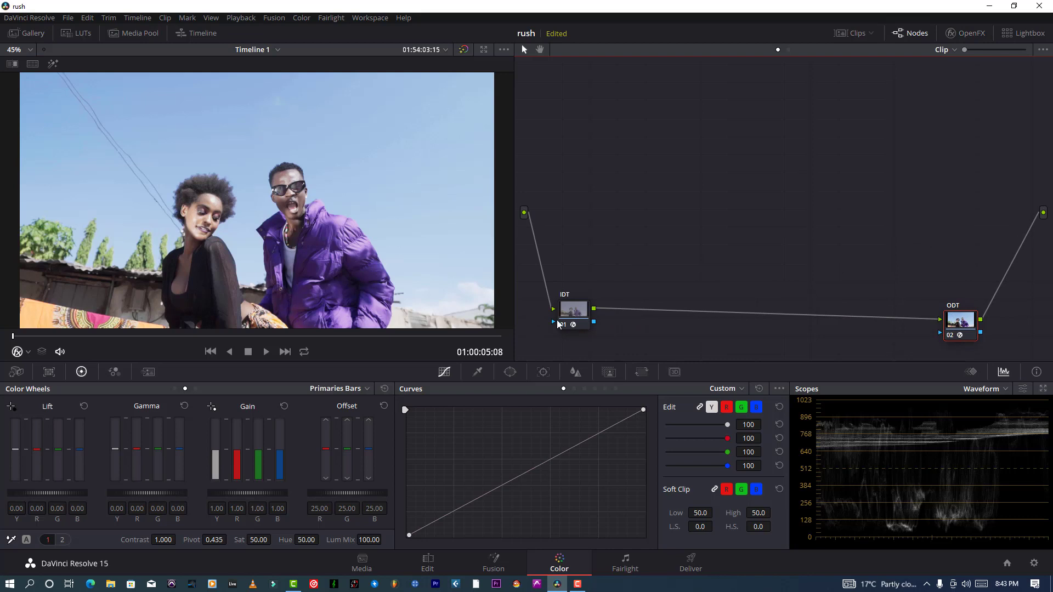
drag(577, 315, 562, 324)
Add a serial node after IDT, place it high above the IDT node and label it EXPO
key(alt+s)
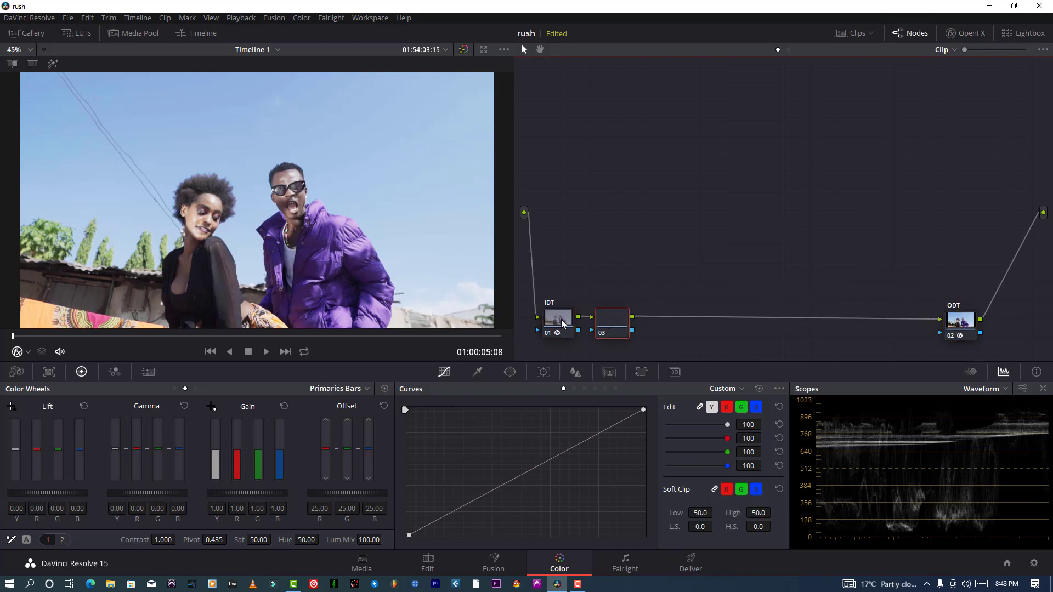
drag(623, 335, 616, 104)
right_click(614, 102)
click(646, 123)
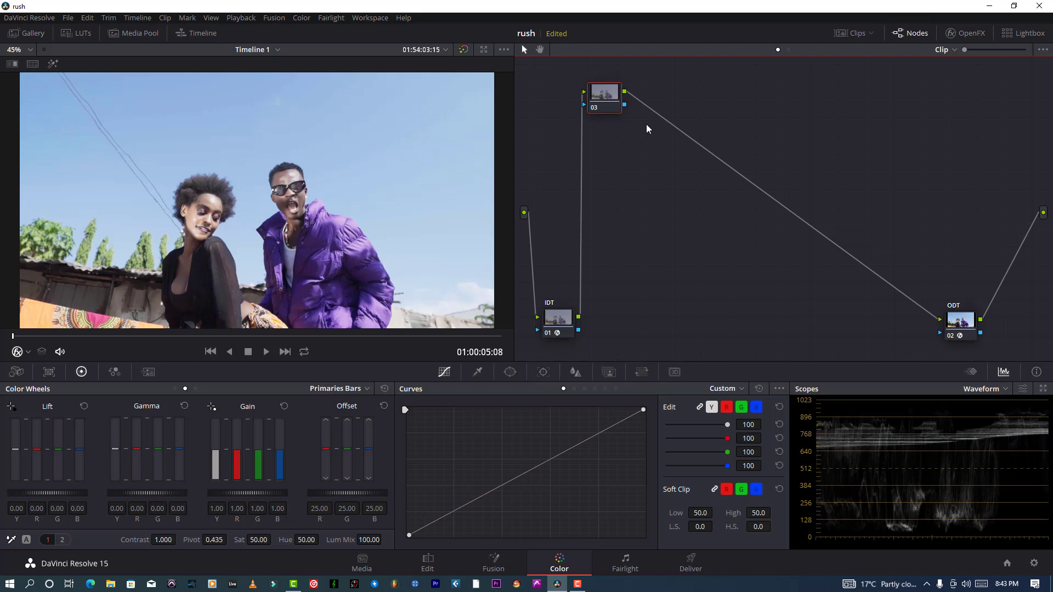
text(EXPO)
key(Return)
Lower the EXPO node's Gain luminance (Y) to 0.91 with the primaries bars
click(294, 584)
mouse_move(218, 460)
mouse_down()
mouse_move(217, 475)
mouse_move(217, 466)
mouse_up()
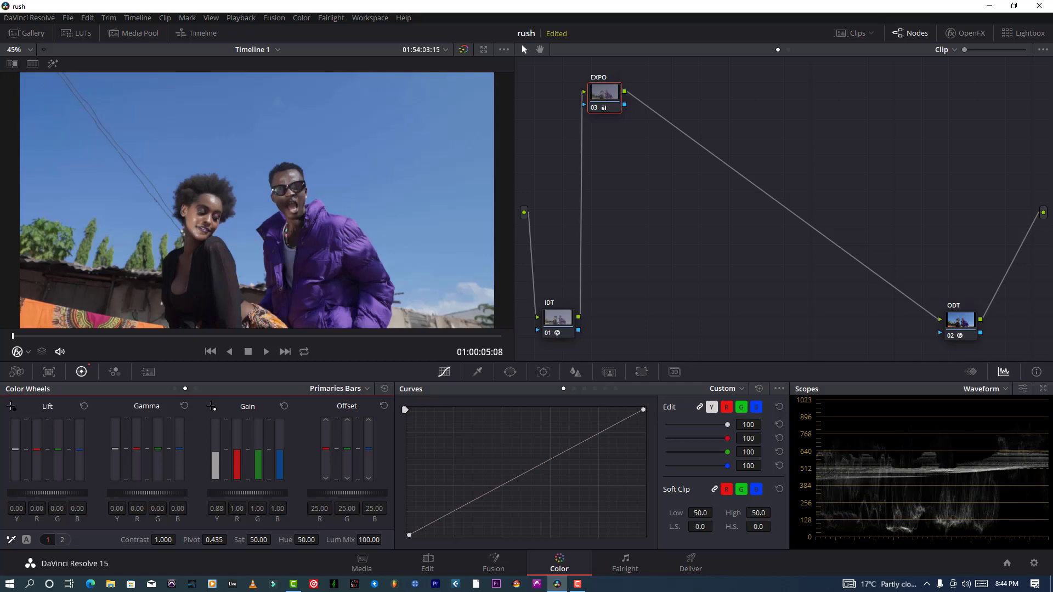
drag(217, 465, 217, 462)
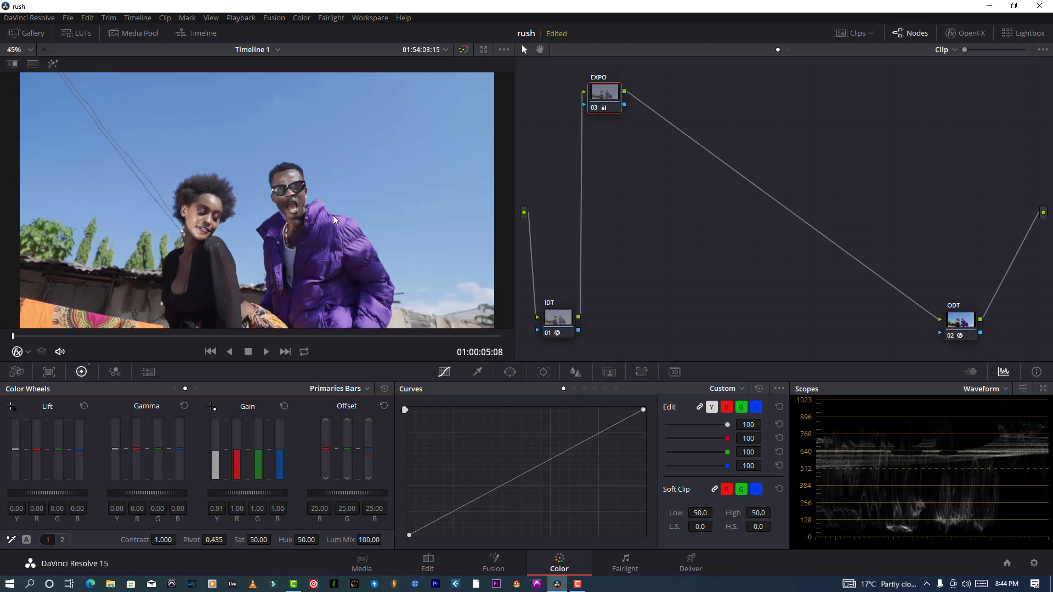
Add a serial node after EXPO, place it high above the ODT node and label it CURVES
key(alt+s)
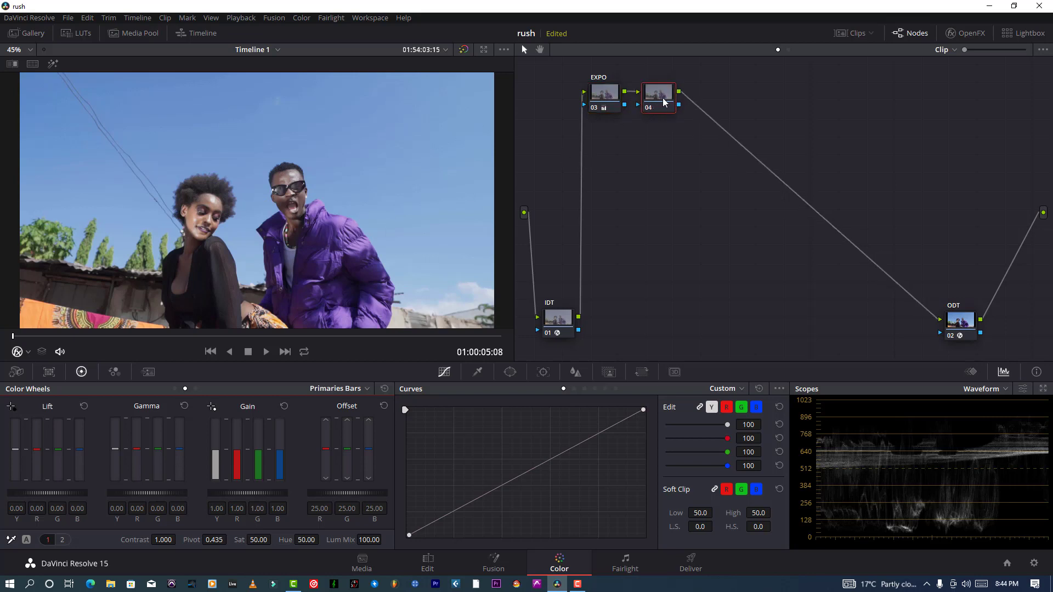
drag(658, 96, 927, 91)
drag(959, 318, 1003, 324)
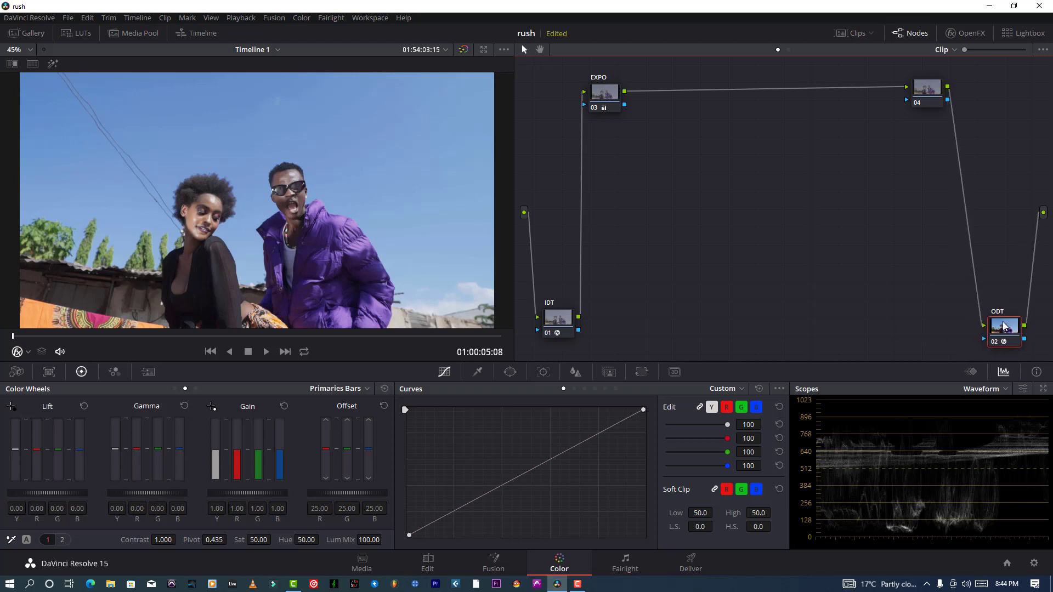
right_click(936, 99)
click(953, 116)
text(CURVES)
key(Return)
Shape the CURVES node's custom curve with a raised black point, lowered shadows and slightly lifted highlights, and preview it full screen
scroll(347, 196, down, 2)
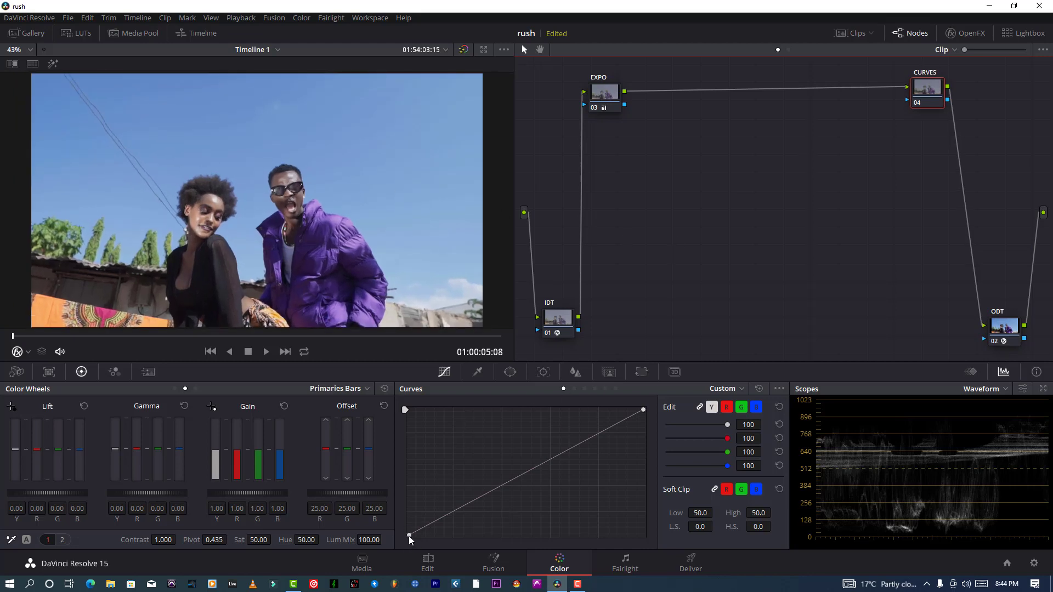
drag(409, 535, 442, 520)
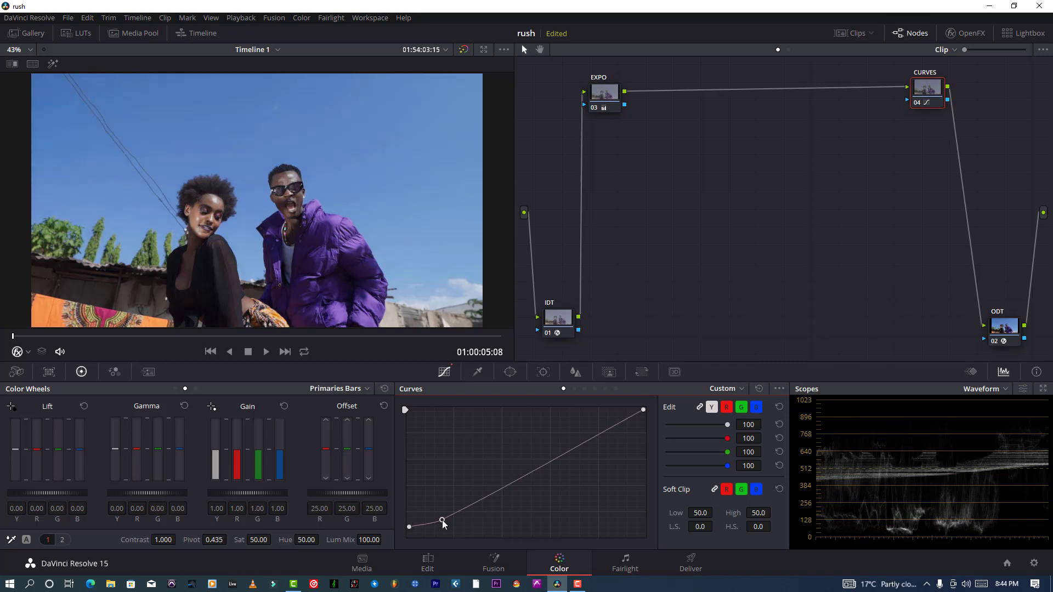
drag(580, 444, 579, 441)
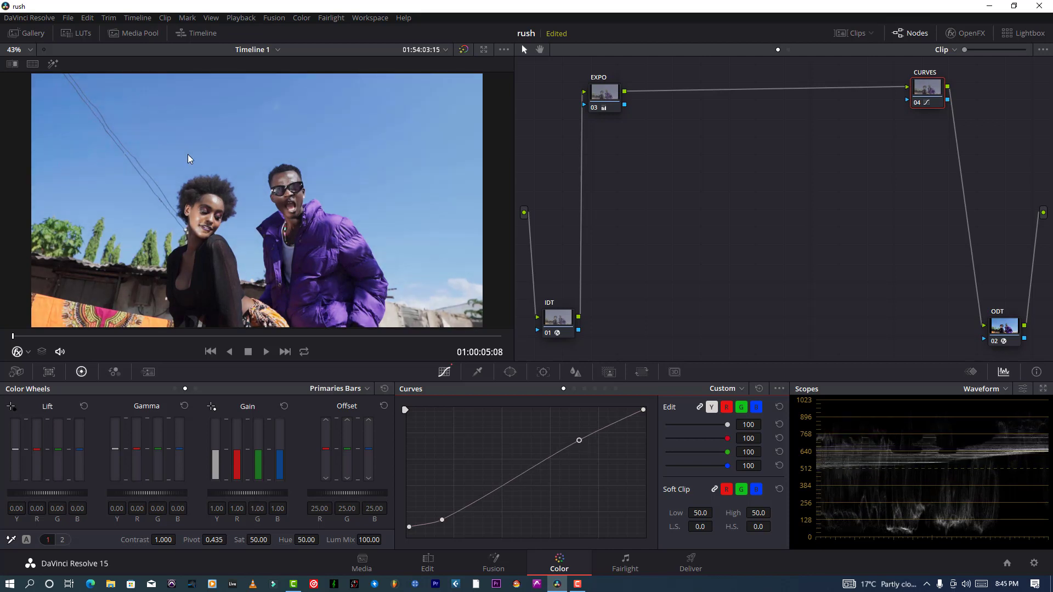
key(ctrl+f)
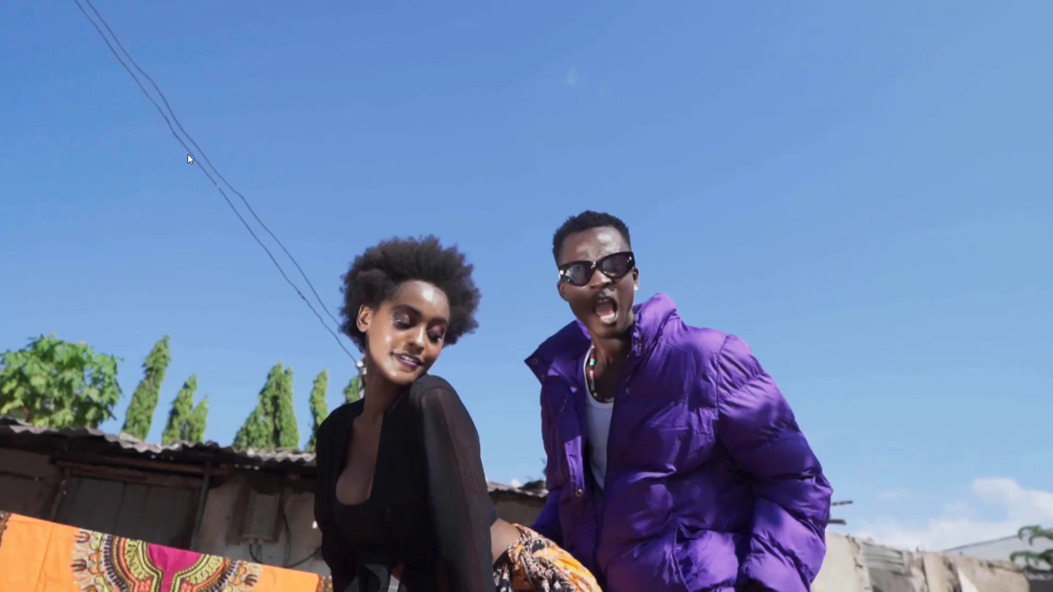
key(ctrl+f)
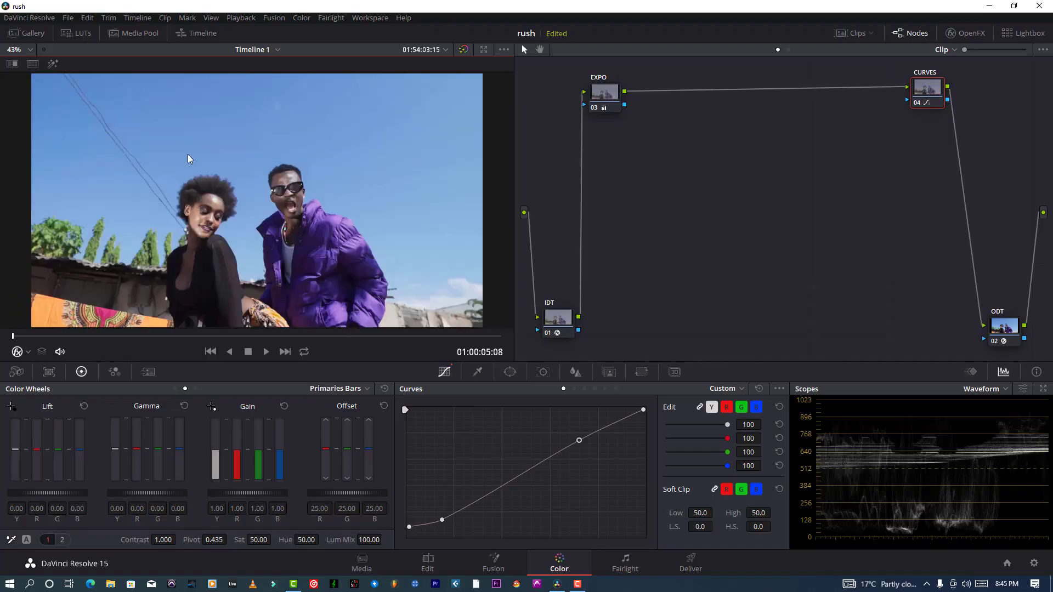
Fine-tune the two lowest points of the custom curve and compare the image with the CURVES node off and on
click(407, 526)
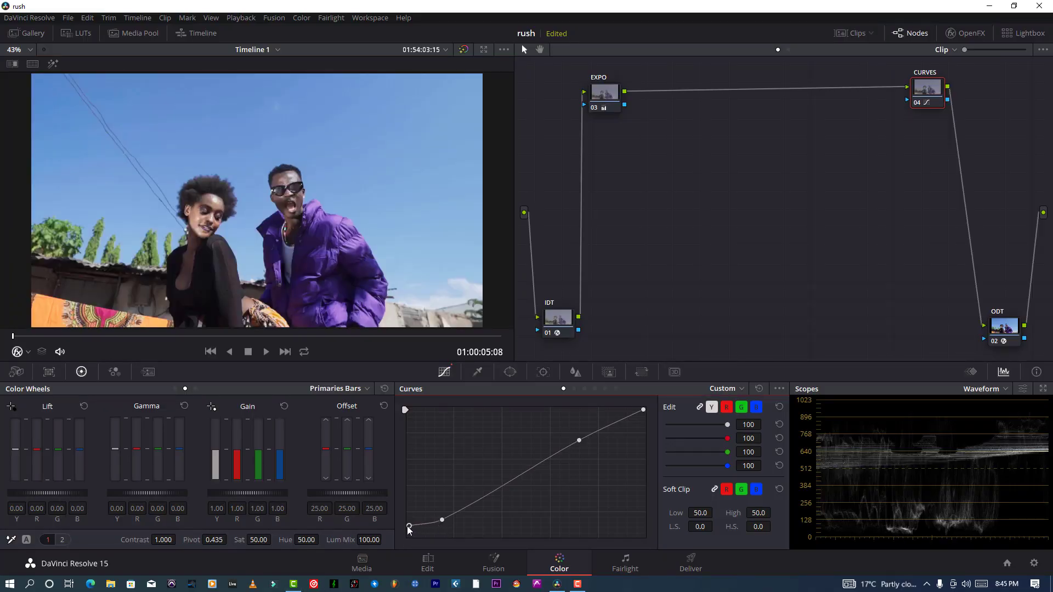
click(441, 521)
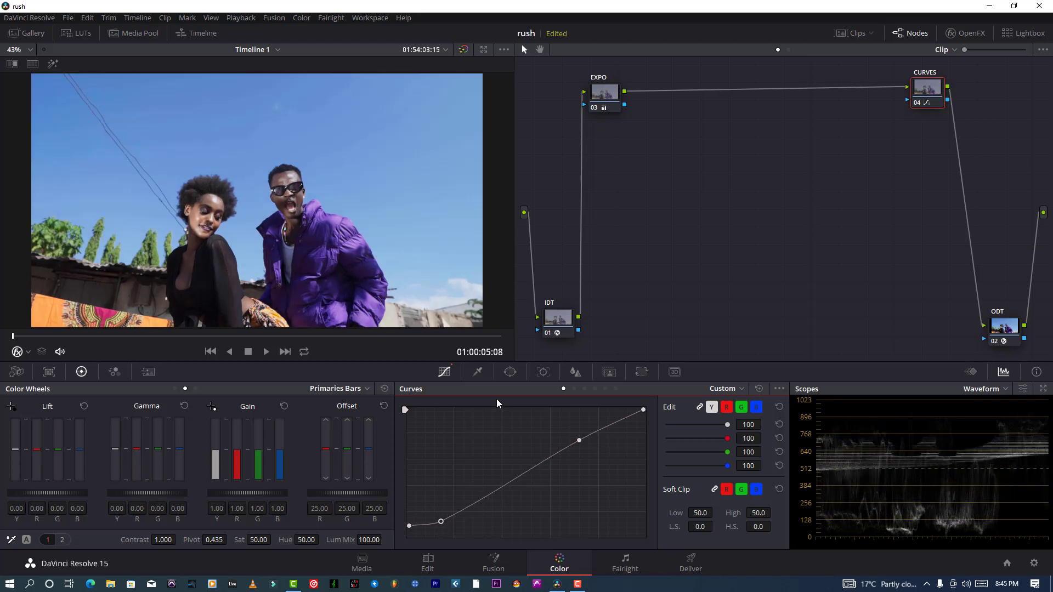
click(917, 105)
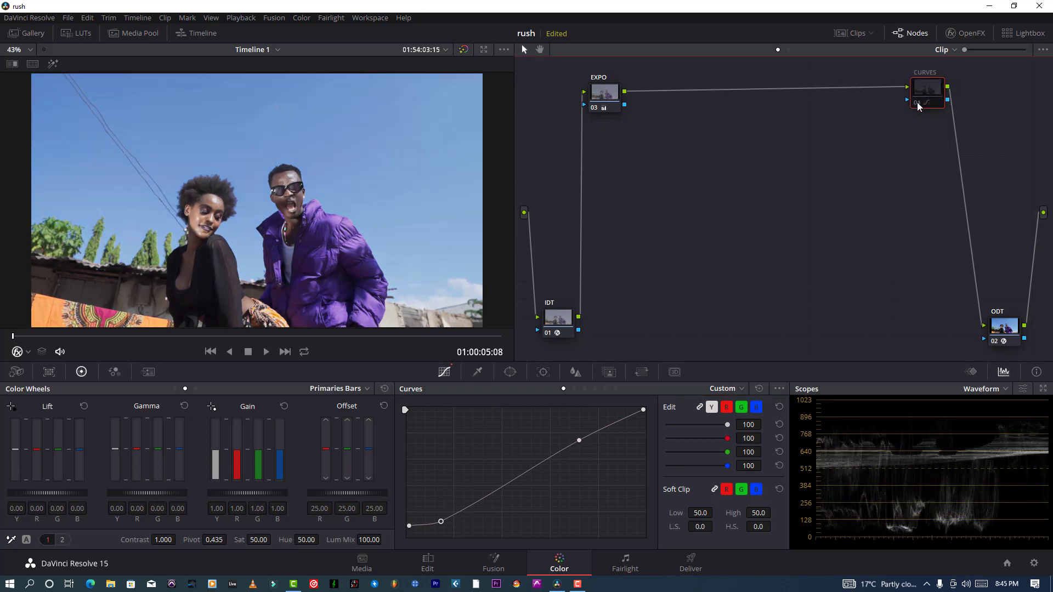
key(ctrl+d)
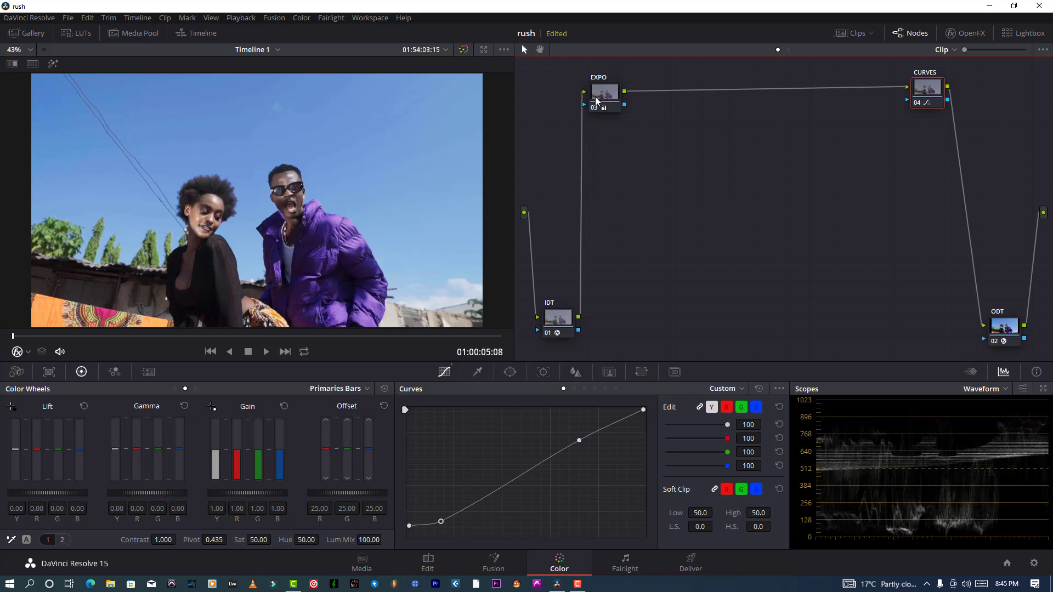
Add a serial node between EXPO and CURVES and label it WBV
drag(601, 97, 600, 95)
key(alt+s)
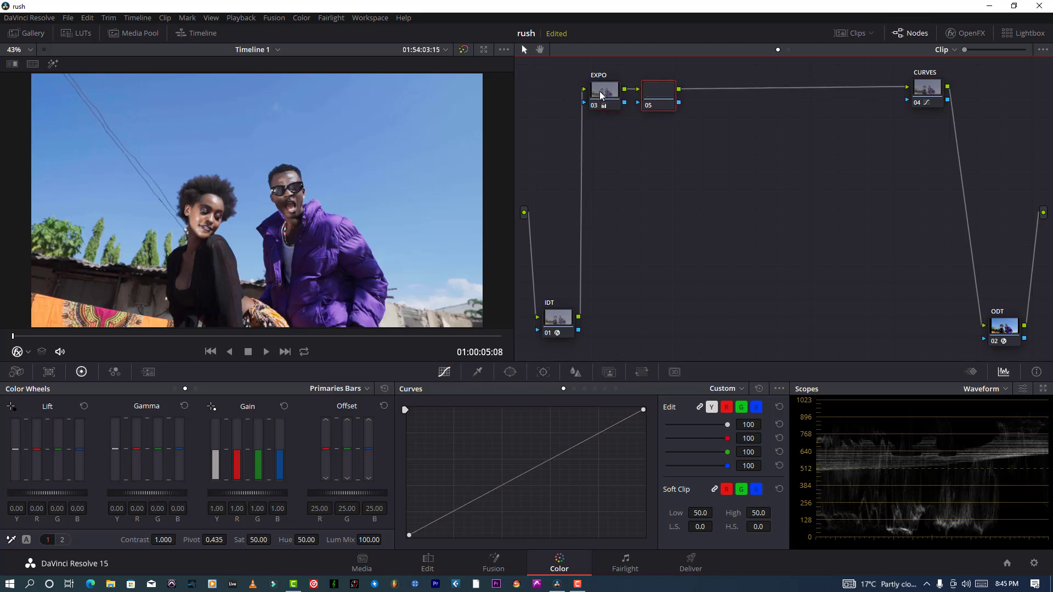
right_click(650, 100)
click(669, 122)
text(WBV)
Show the Vectorscope, shift the WBV node's Offset wheel to R 24.13, G 24.87, B 25.06, and compare with the node off and on
click(984, 389)
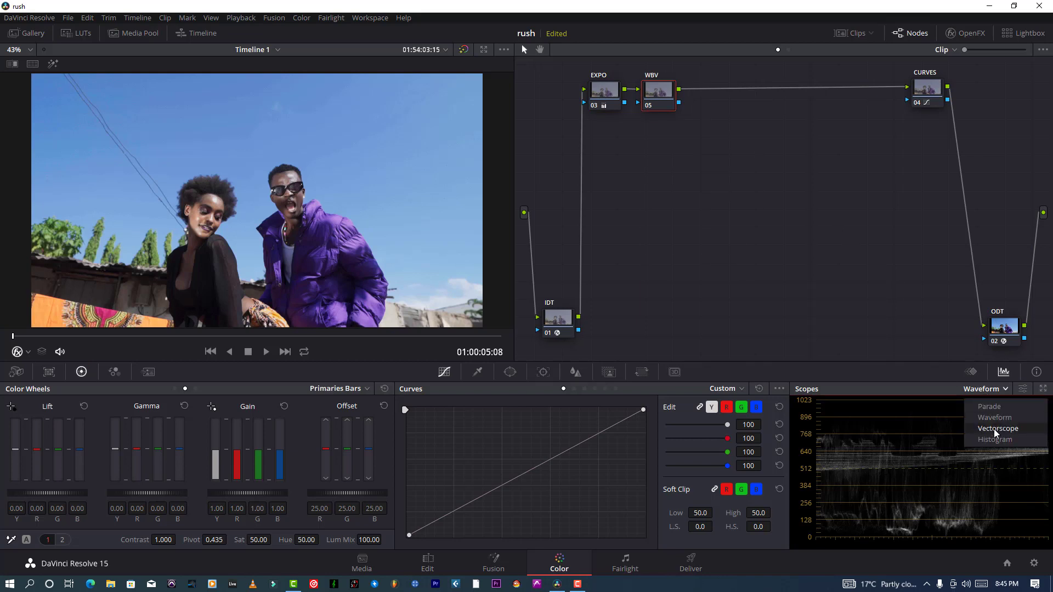
click(996, 429)
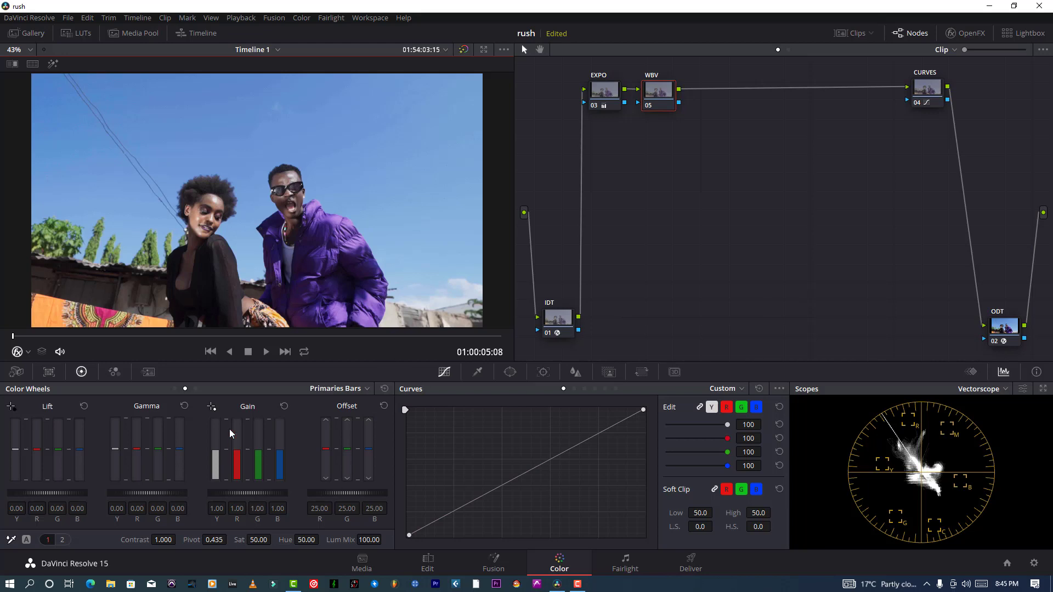
click(174, 388)
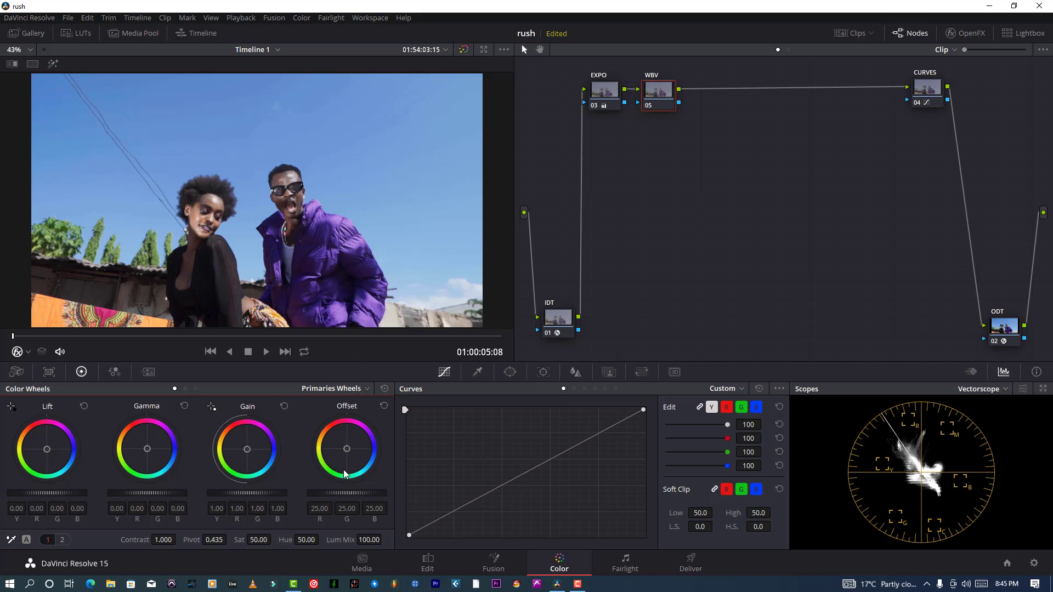
drag(348, 451, 346, 449)
drag(347, 449, 347, 448)
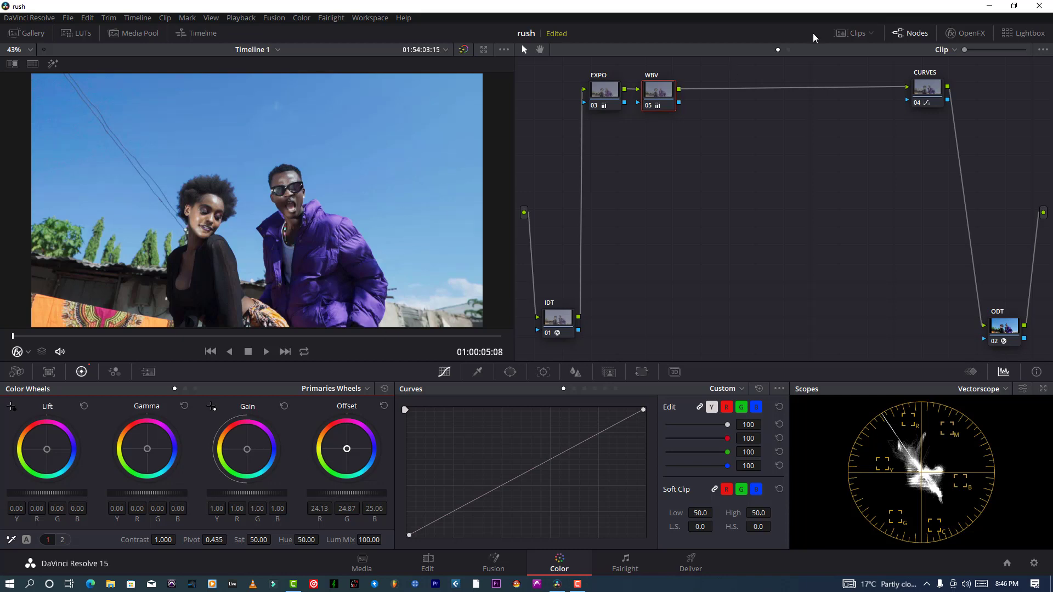
click(651, 109)
key(ctrl+d)
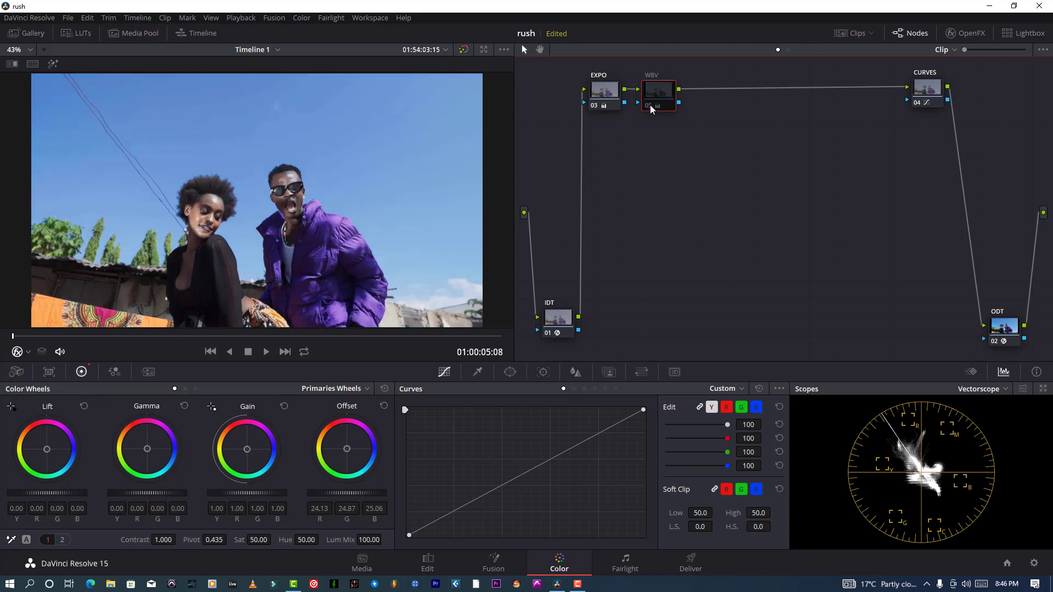
key(ctrl+d)
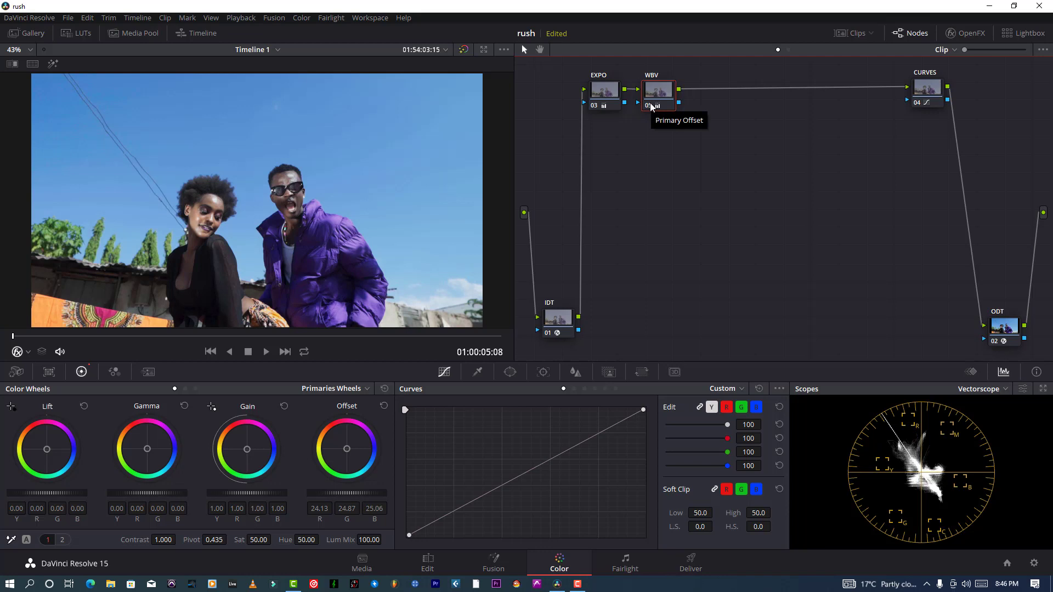
Add a serial node after WBV, label it SAT and set its saturation to 100
key(alt+s)
right_click(707, 93)
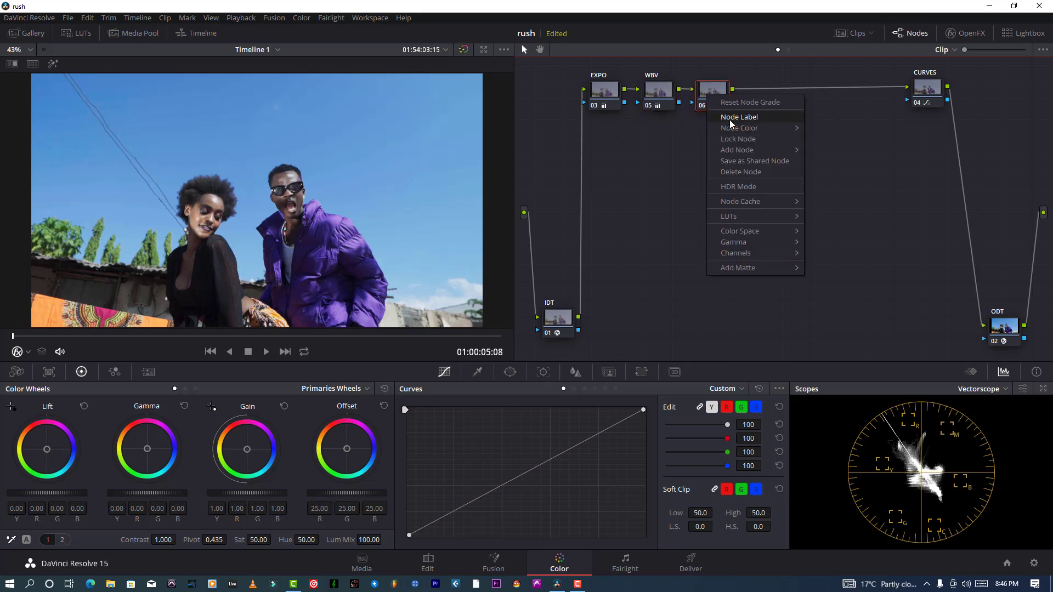
click(729, 119)
text(SAT)
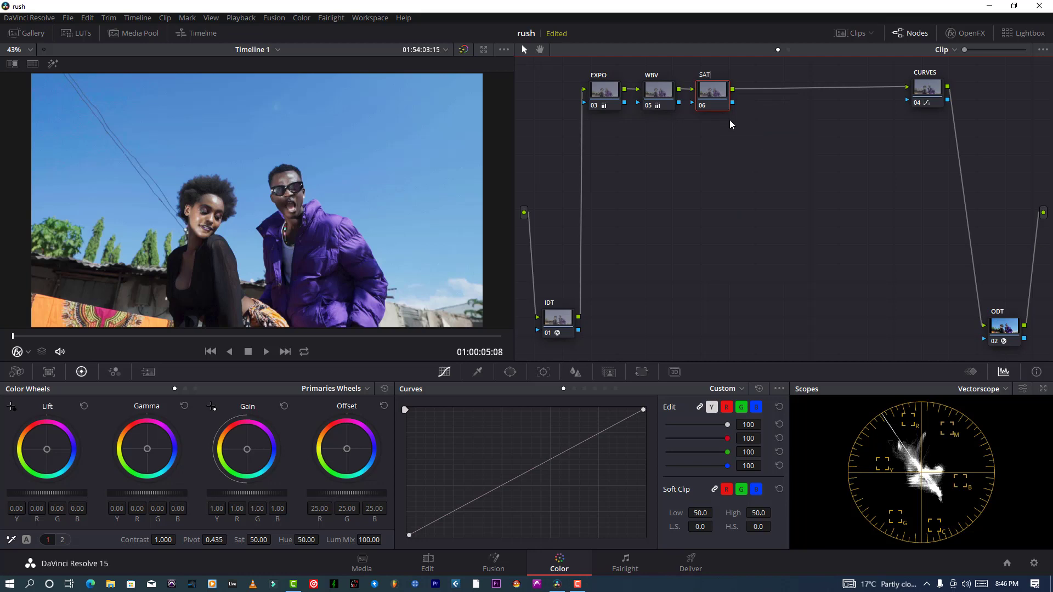
key(Return)
double_click(248, 539)
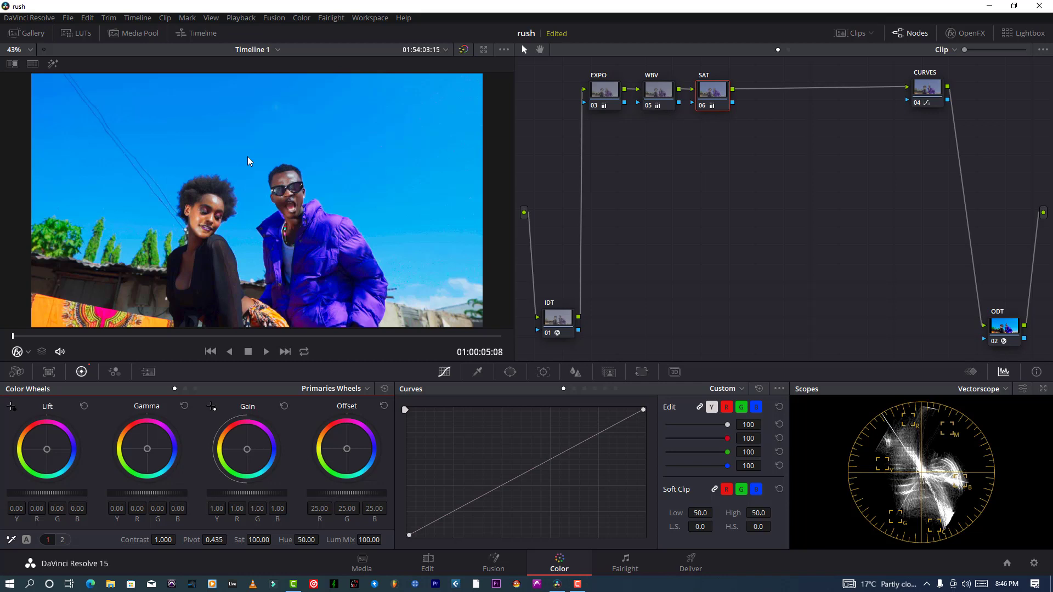
Add points for all six hues to the SAT node's Hue Vs Sat curve and lower the red and yellow points to 0.50 saturation
click(577, 390)
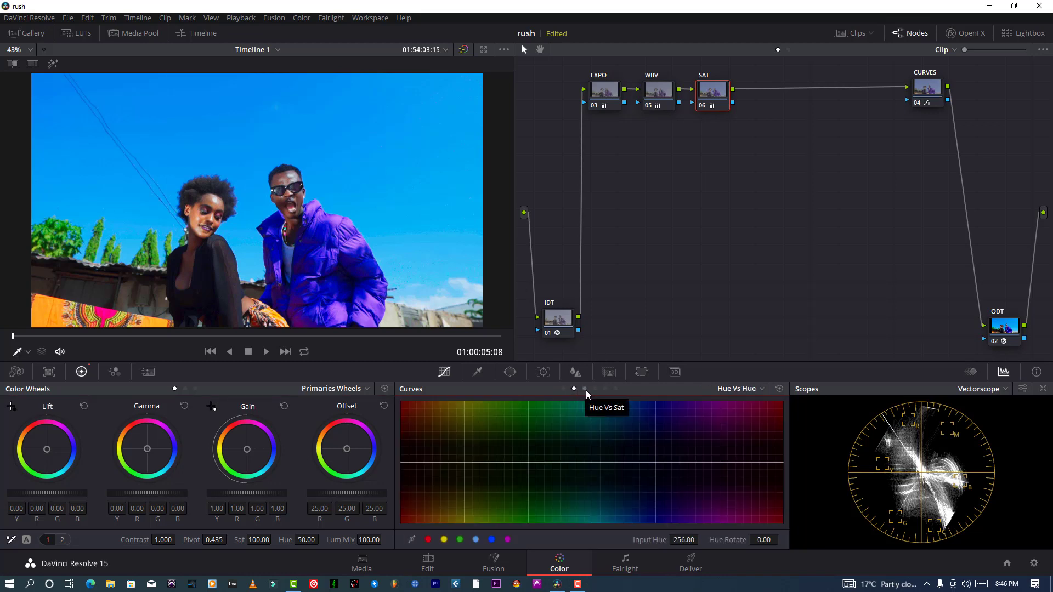
click(585, 389)
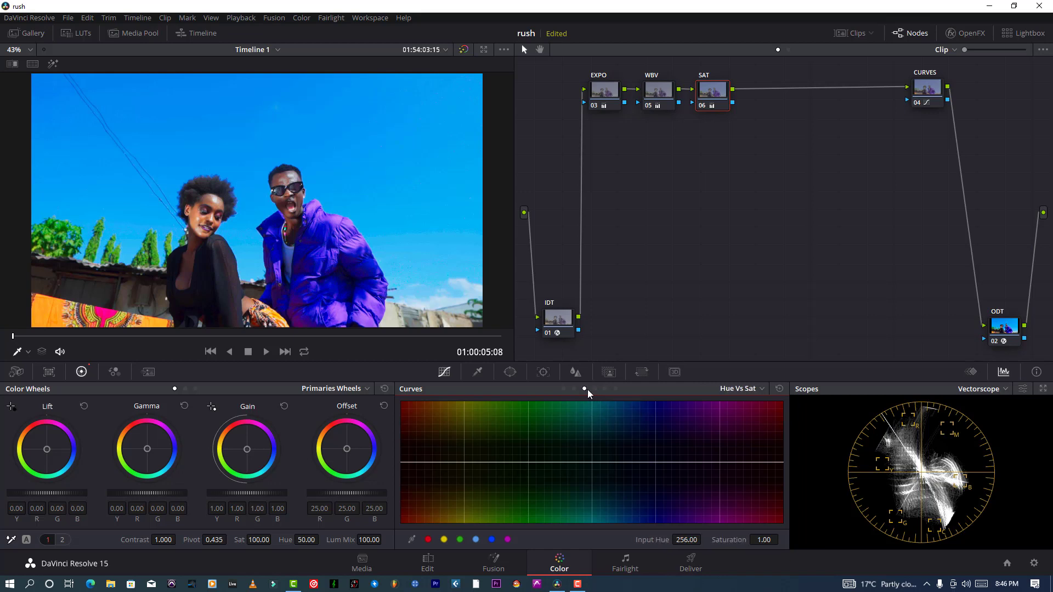
click(442, 541)
click(494, 541)
click(506, 542)
click(475, 540)
click(458, 541)
click(443, 540)
drag(402, 463, 403, 497)
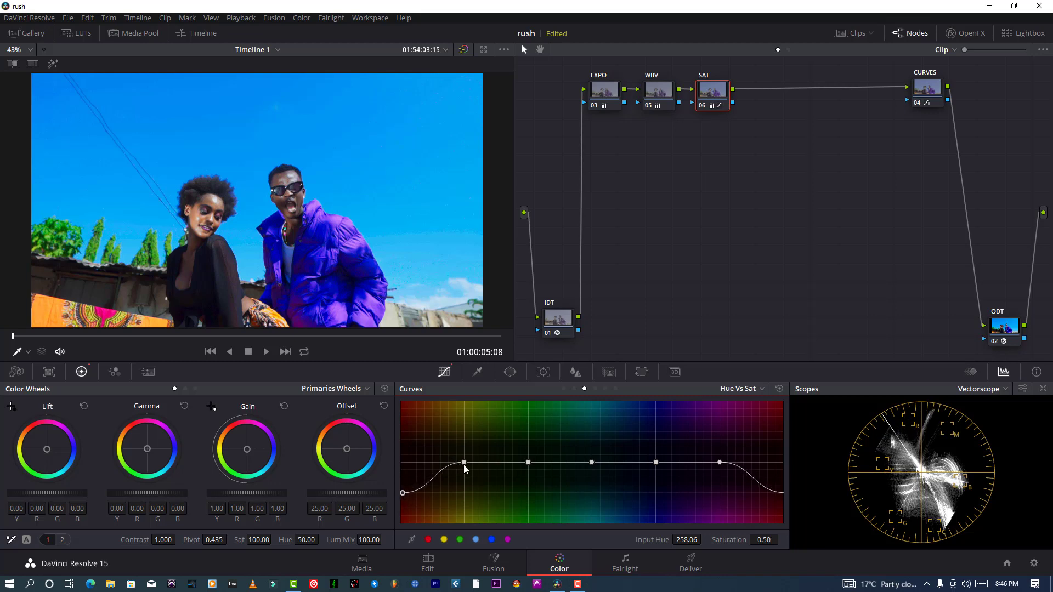
drag(463, 465, 456, 493)
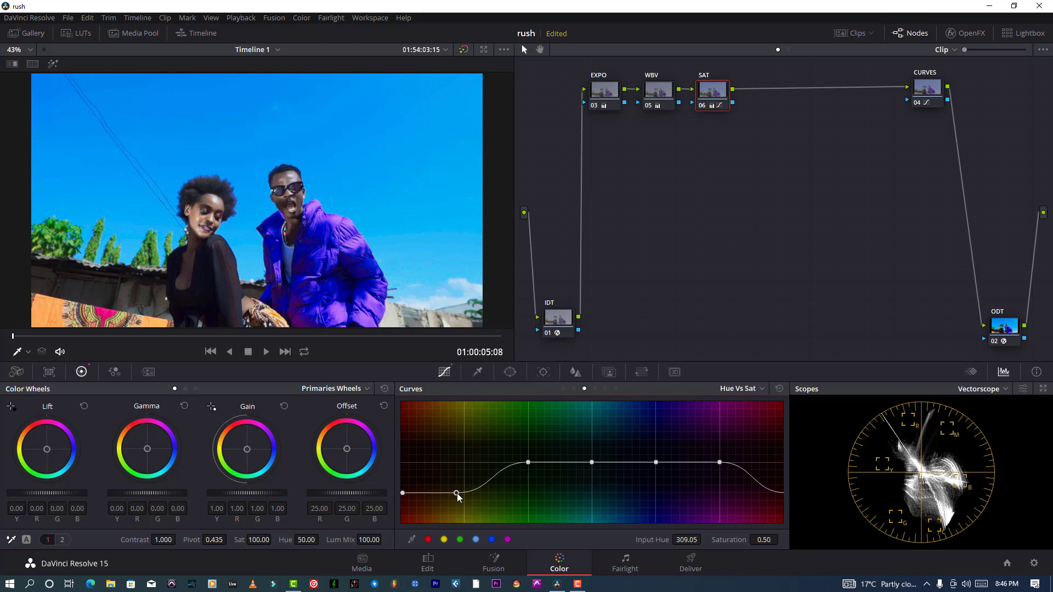
Lower the magenta point on the SAT node's Hue Vs Sat curve to 0.50 saturation and check the picture
drag(720, 463, 716, 493)
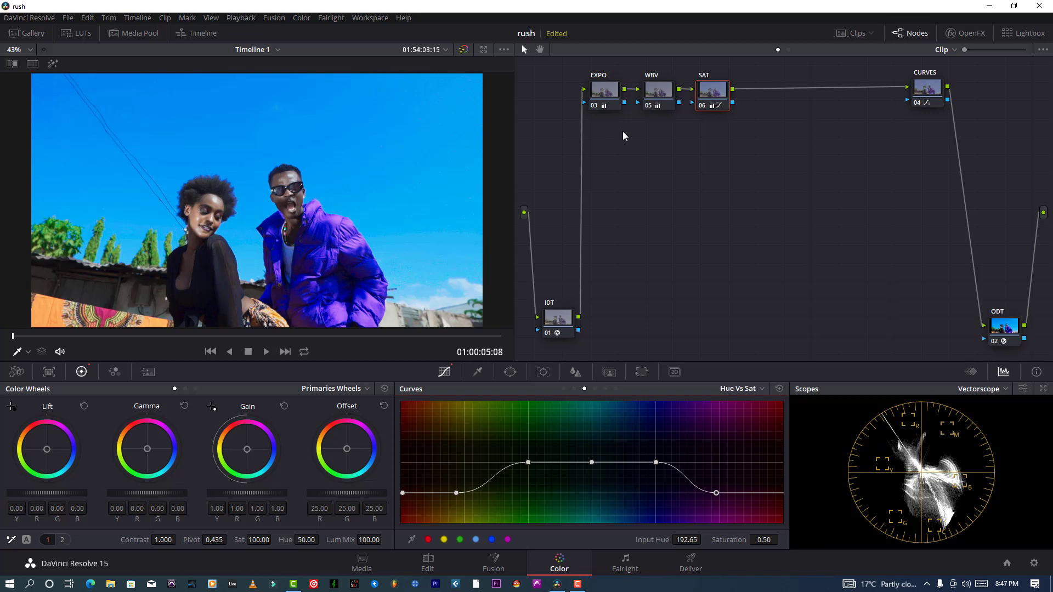
scroll(159, 185, down, 2)
scroll(241, 185, up, 4)
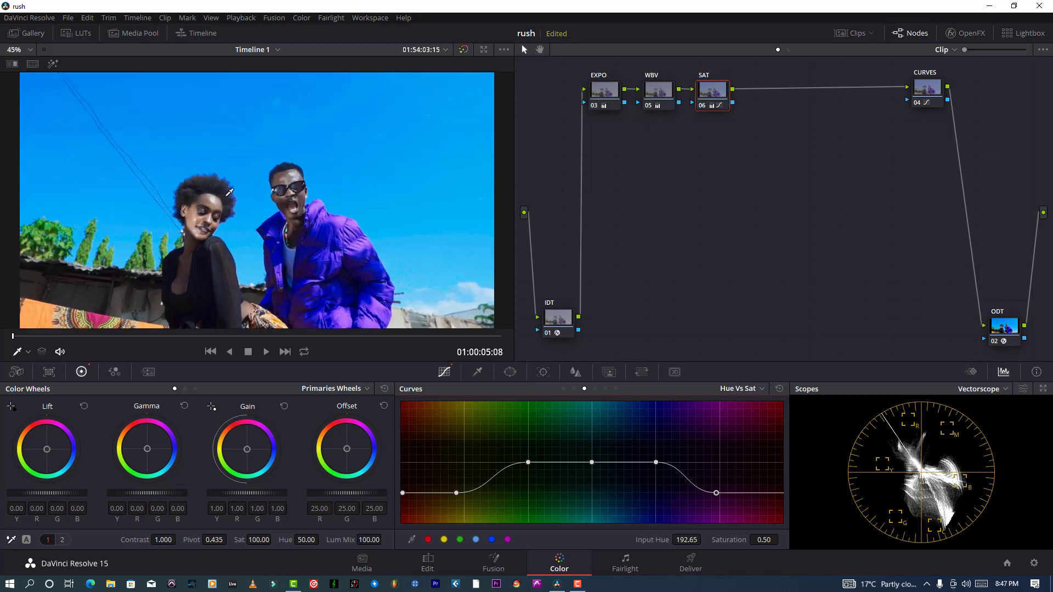
scroll(244, 184, down, 4)
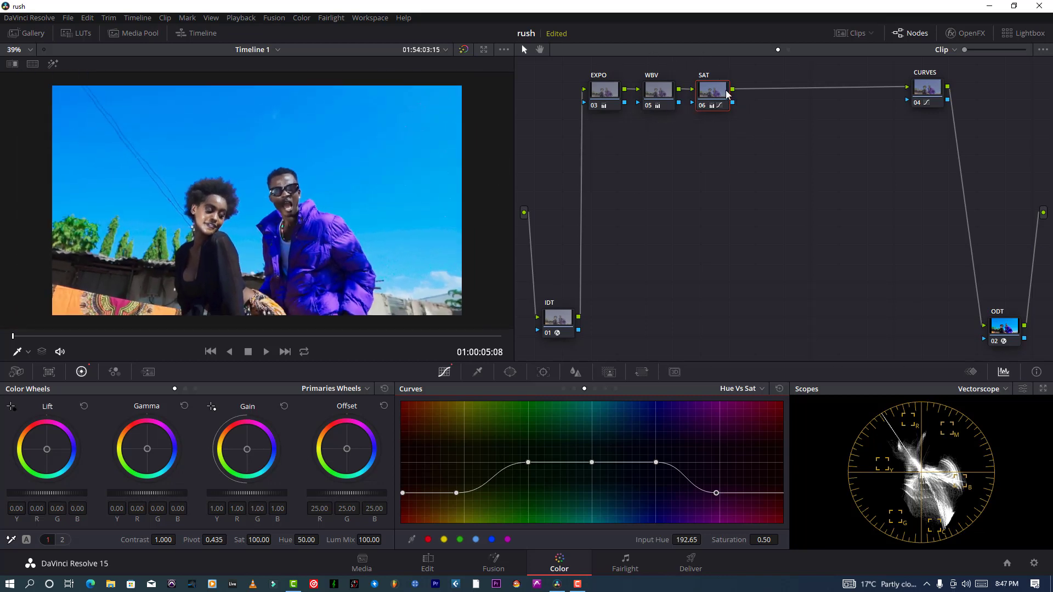
scroll(327, 177, up, 1)
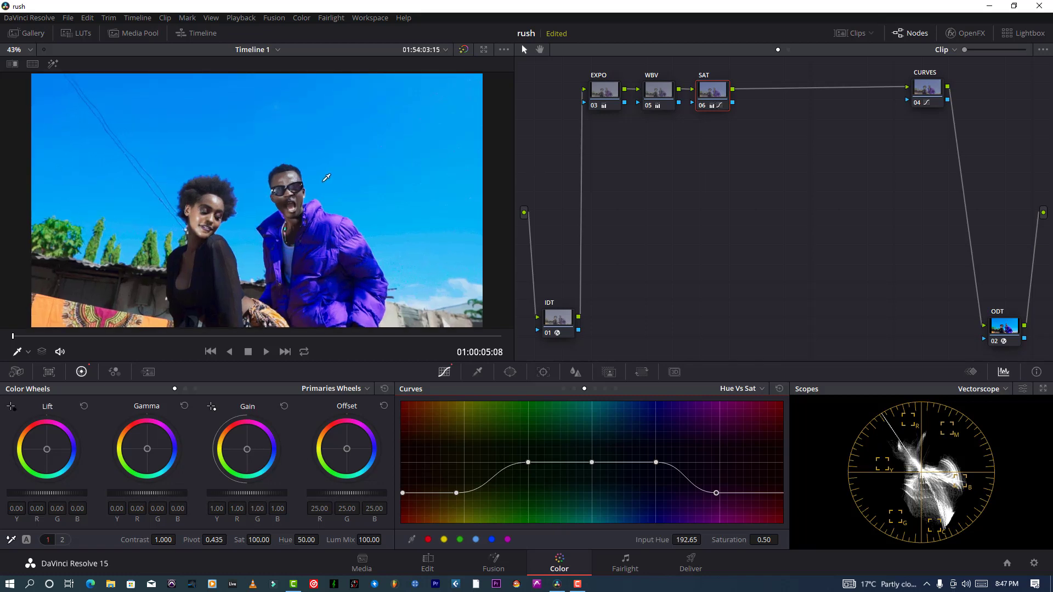
scroll(327, 177, down, 1)
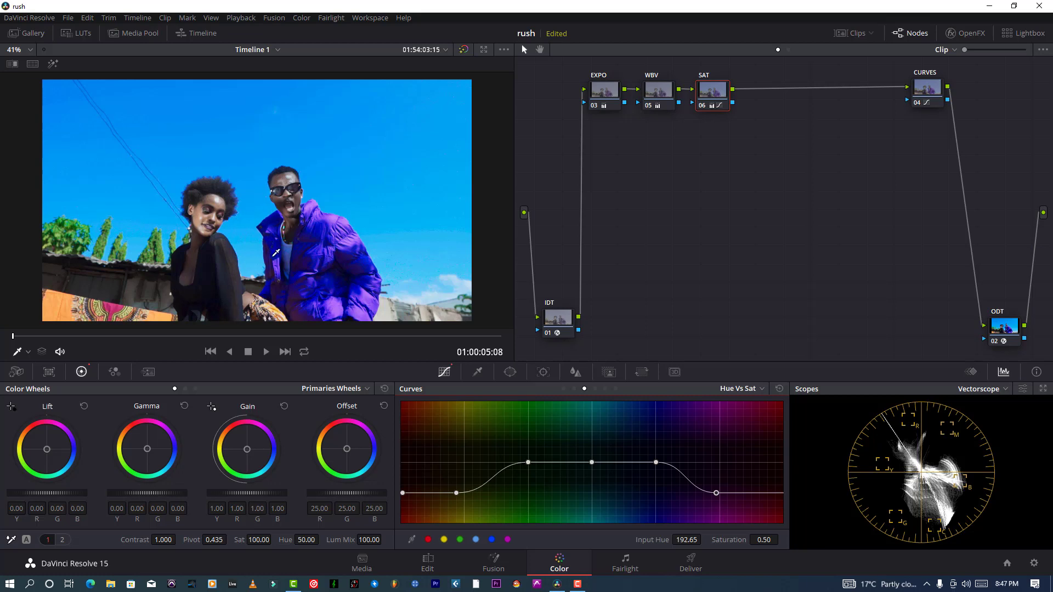
Add a serial node after SAT and label it FIXER
click(707, 104)
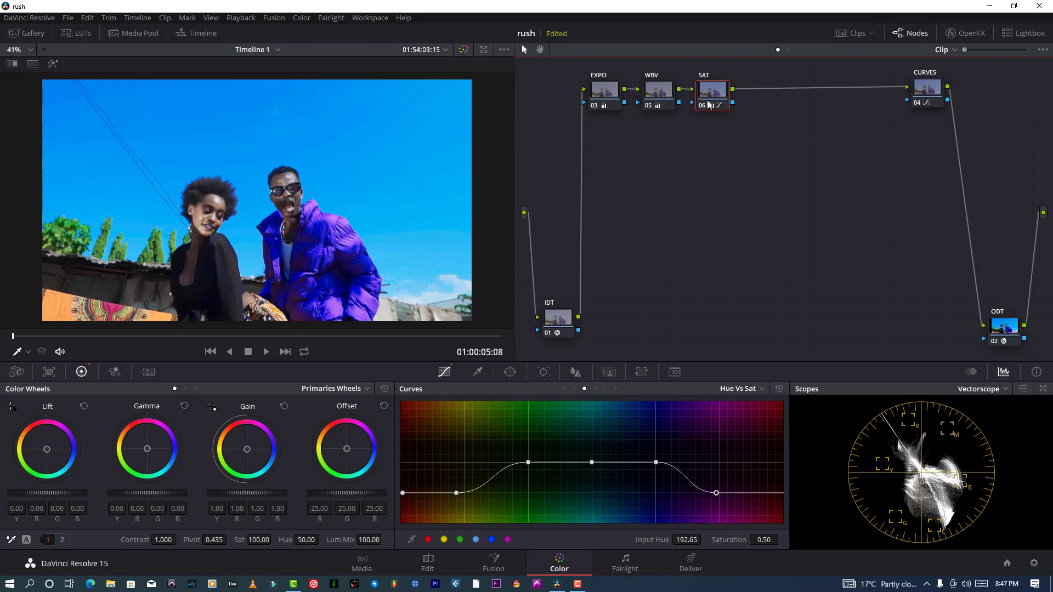
key(alt+s)
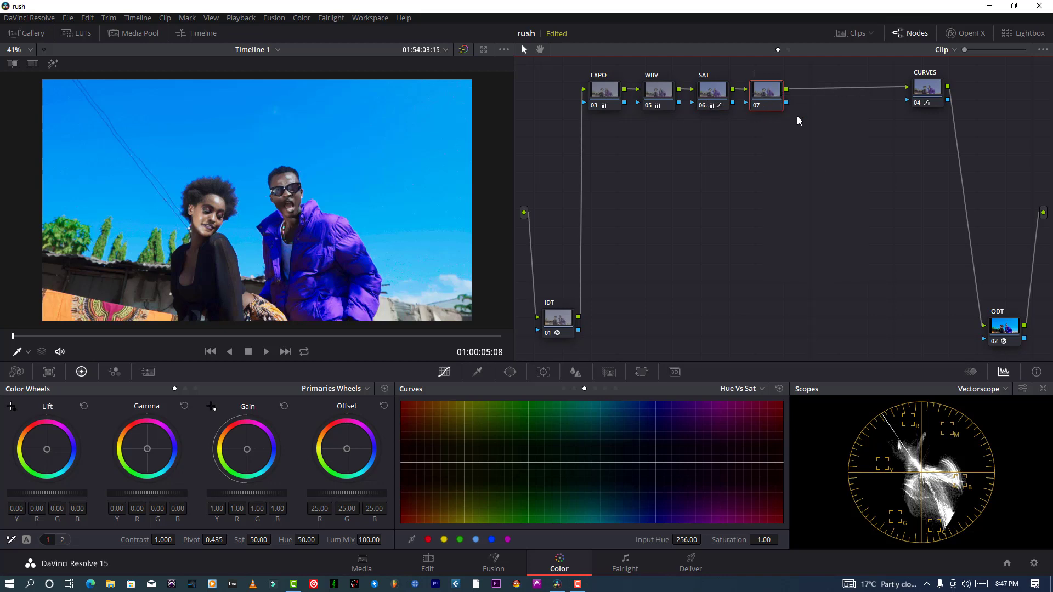
text(FIXER)
key(Return)
Add a circular window with softness 0.00 to the FIXER node and shrink it onto the woman's forehead at pan 47.62, tilt 49.91
click(510, 372)
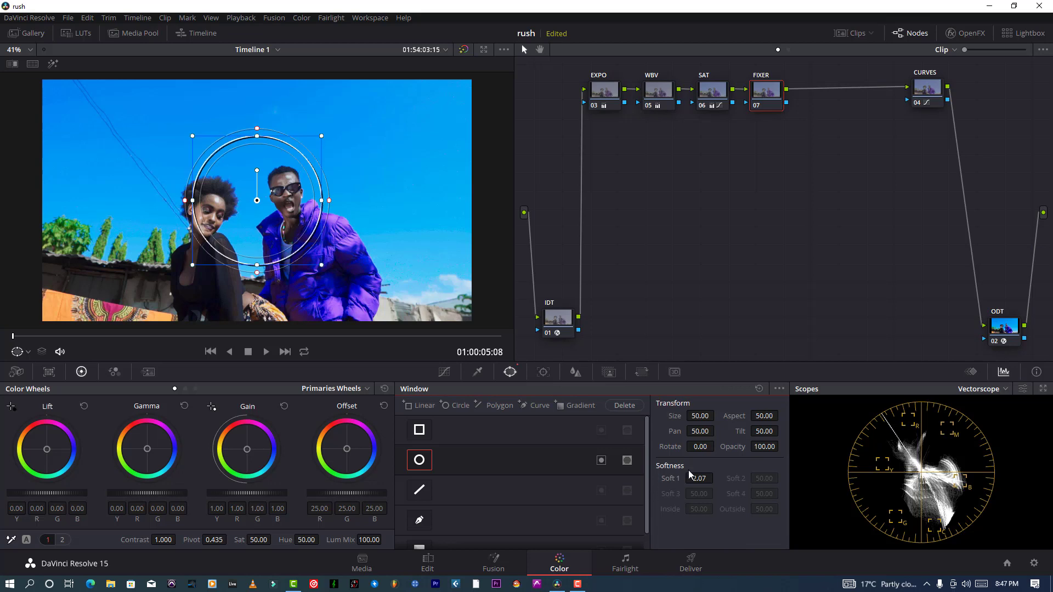
drag(699, 479, 666, 479)
scroll(316, 191, up, 1)
scroll(317, 192, up, 2)
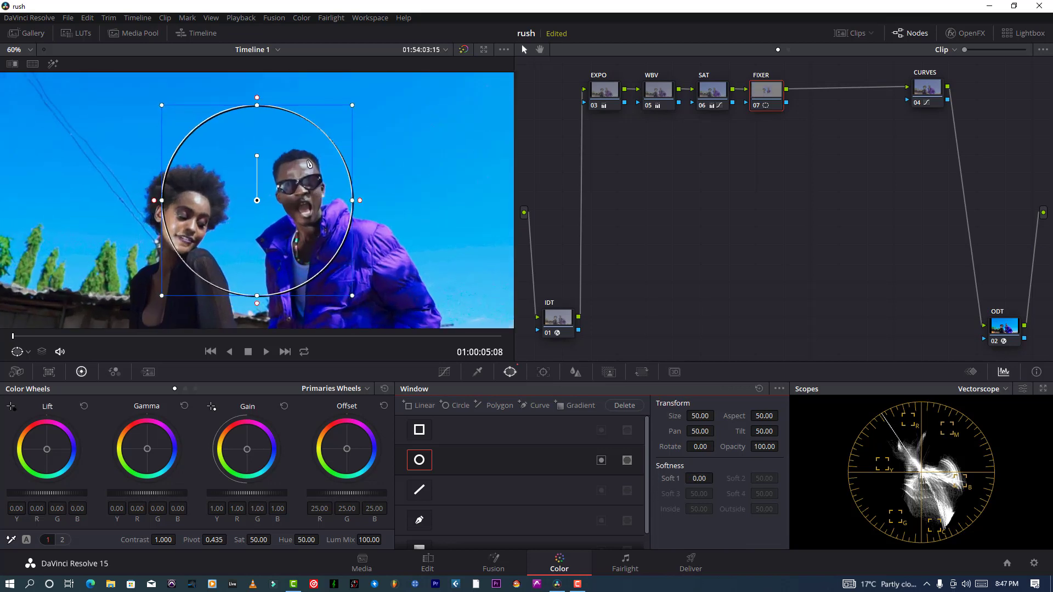
drag(332, 125, 170, 203)
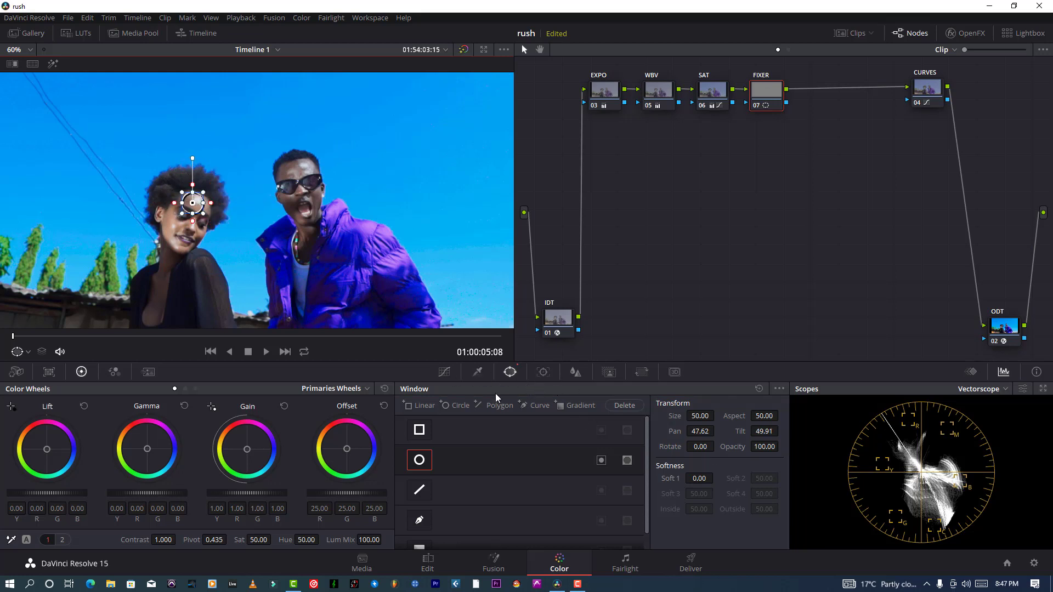
Highlight the windowed forehead against the Vectorscope's skin tone indicator and sample its skin tone onto the FIXER node's Hue Vs Hue curve
click(444, 373)
click(564, 389)
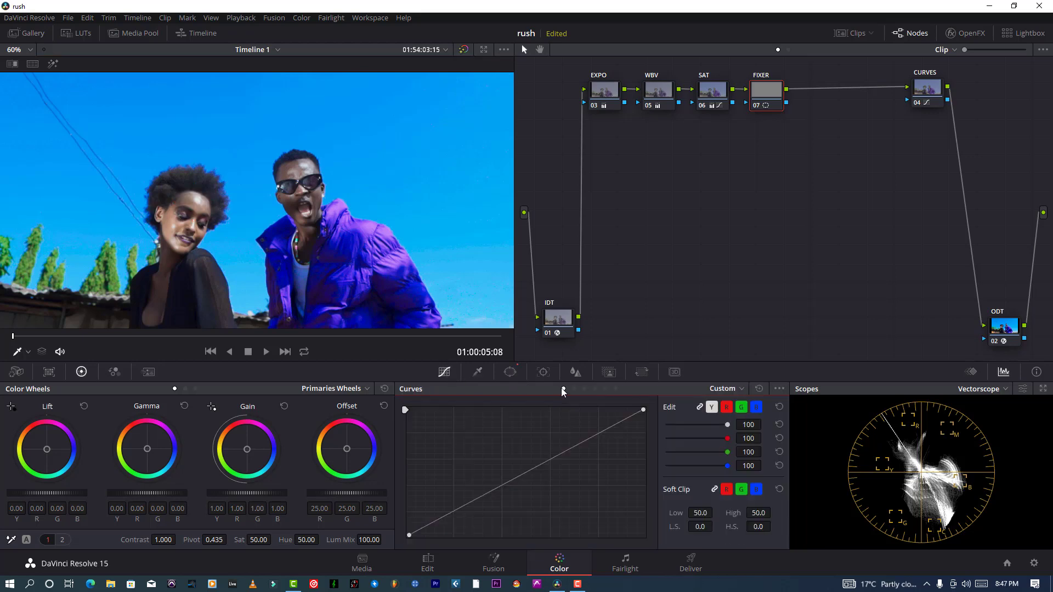
click(574, 387)
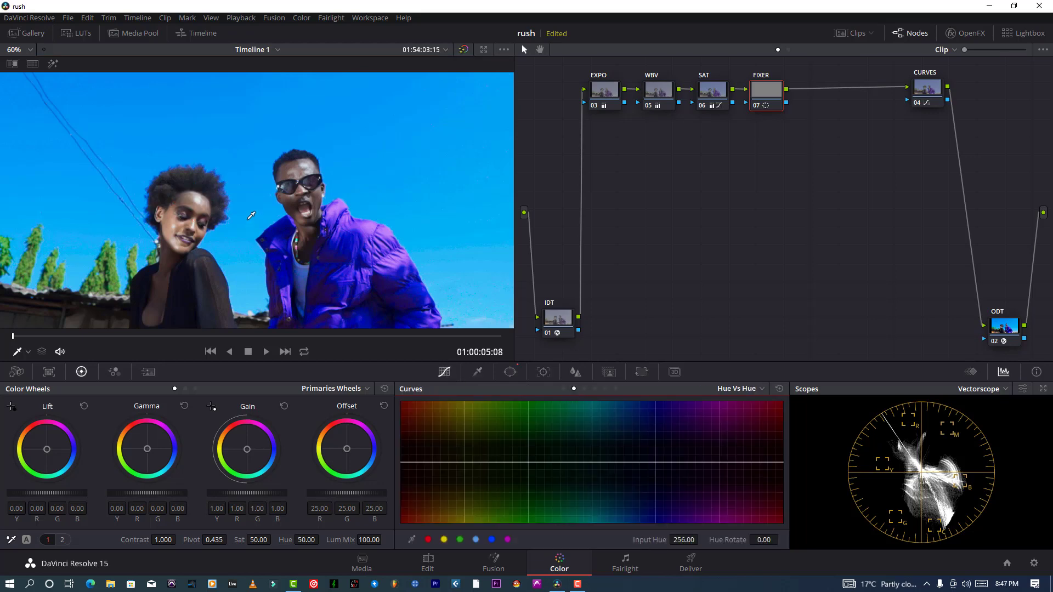
click(510, 372)
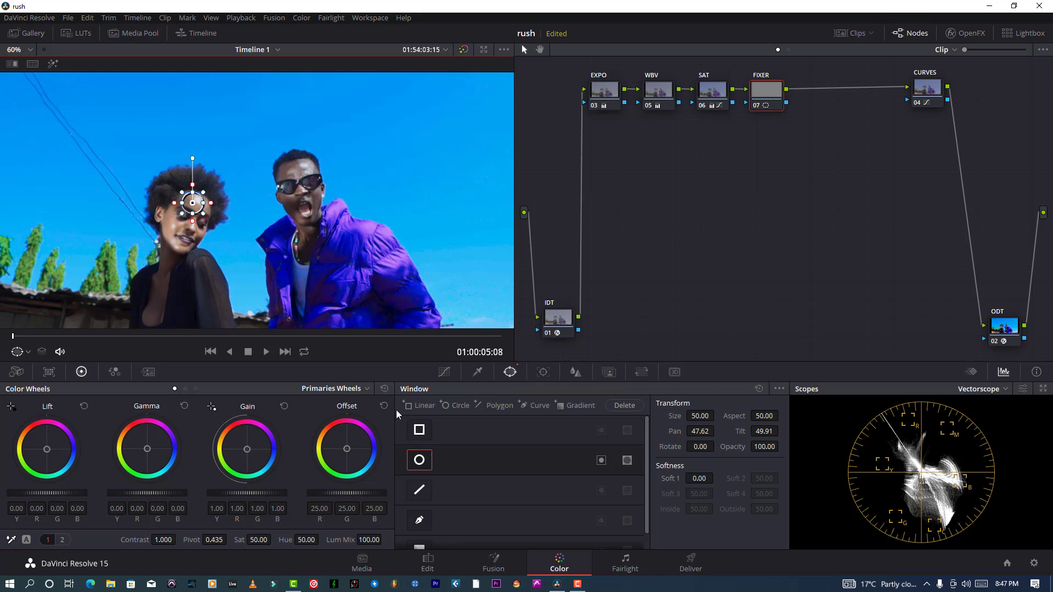
click(53, 64)
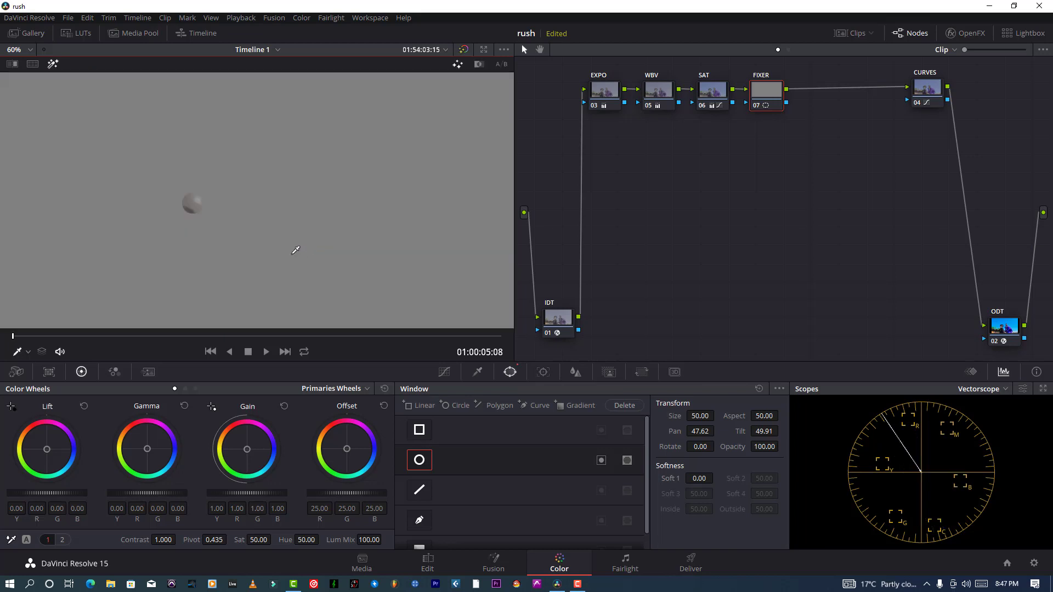
click(1022, 389)
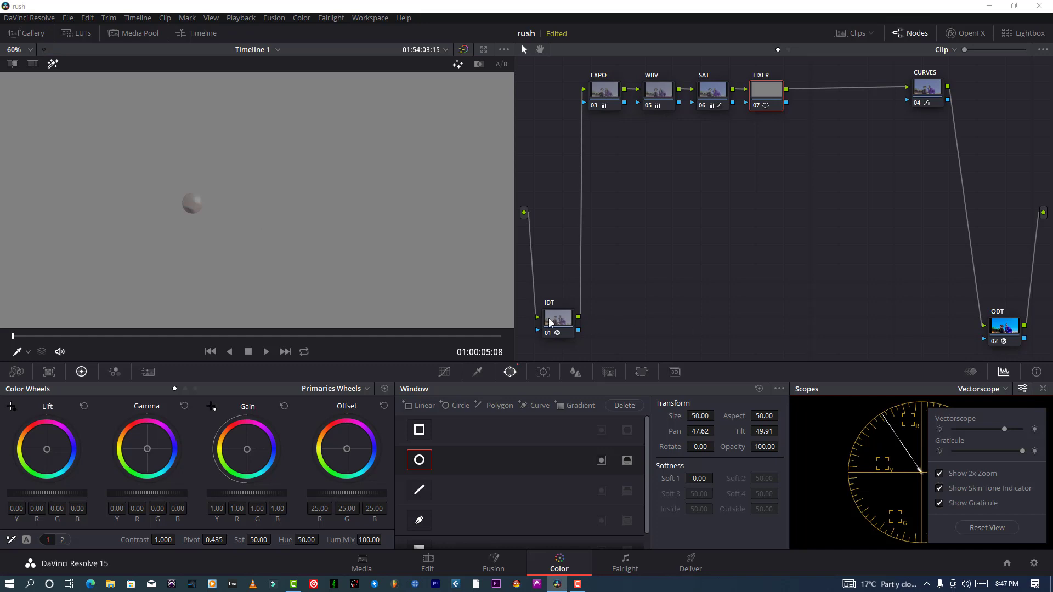
click(454, 372)
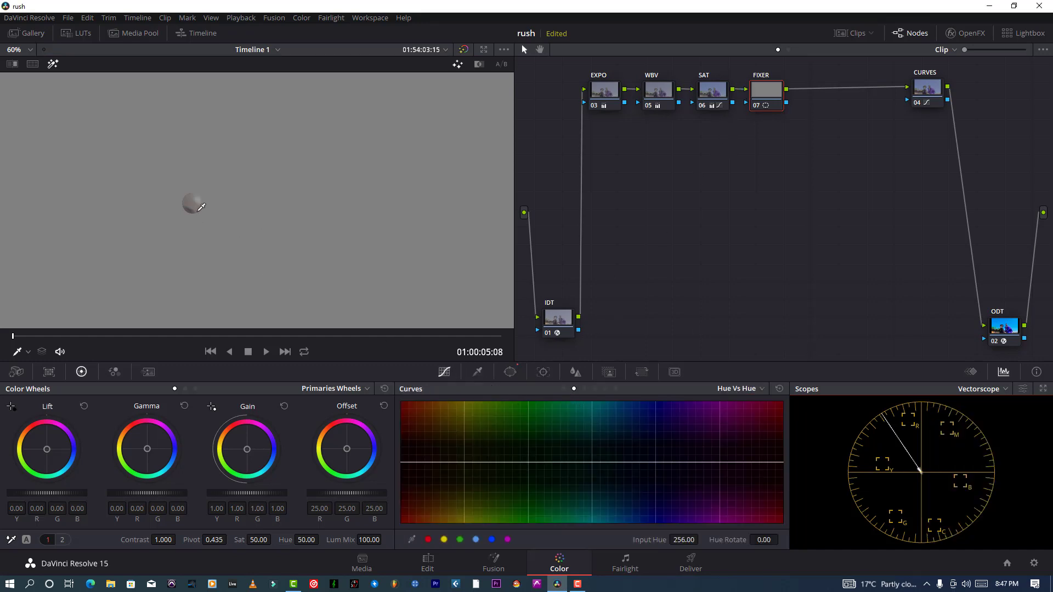
click(199, 206)
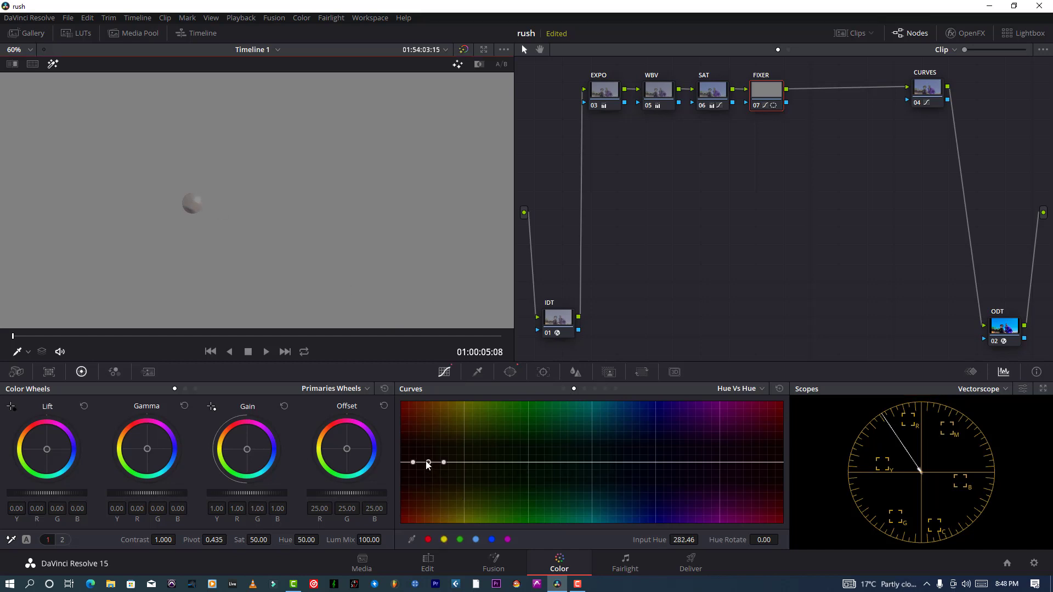
Adjust the sampled Hue Vs Hue points, rotating the middle one 1.30 and the one at input hue 296.86 to 1.10
drag(763, 539, 784, 539)
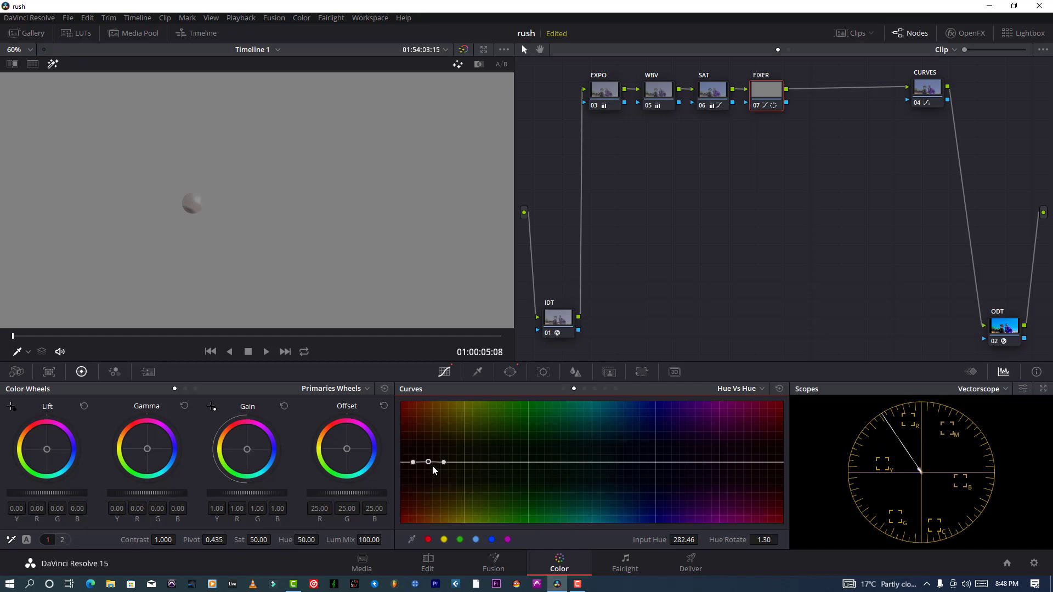
click(412, 463)
click(429, 539)
drag(756, 540, 727, 540)
click(443, 463)
click(458, 540)
drag(764, 540, 768, 540)
click(1025, 389)
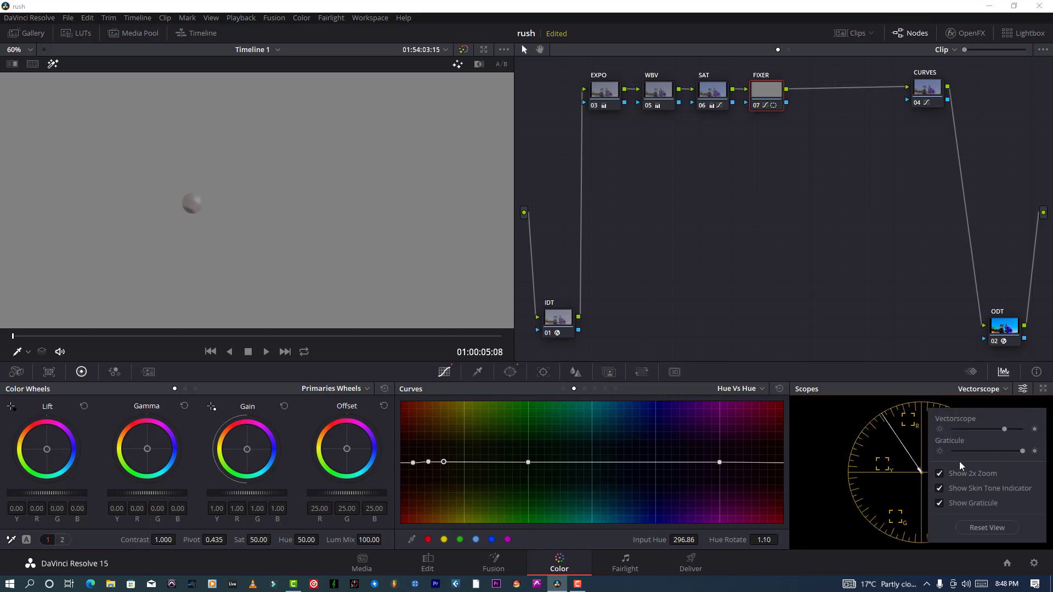
Turn off the highlight and compare the picture with the FIXER node off and on
click(56, 65)
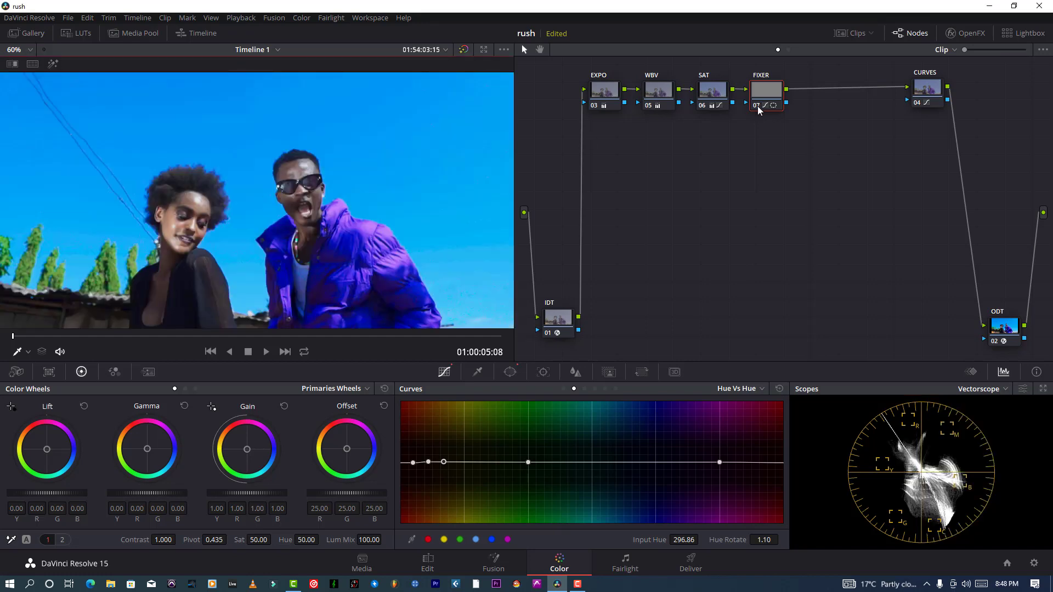
click(758, 107)
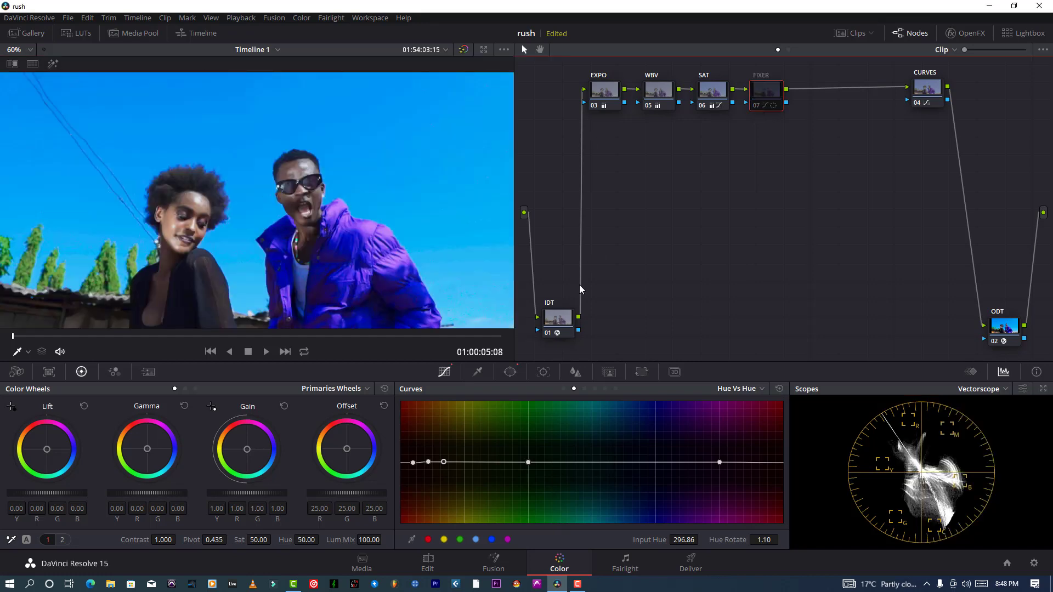
key(ctrl+d)
Disable the FIXER node's circular window so its hue correction applies to the whole picture
click(509, 372)
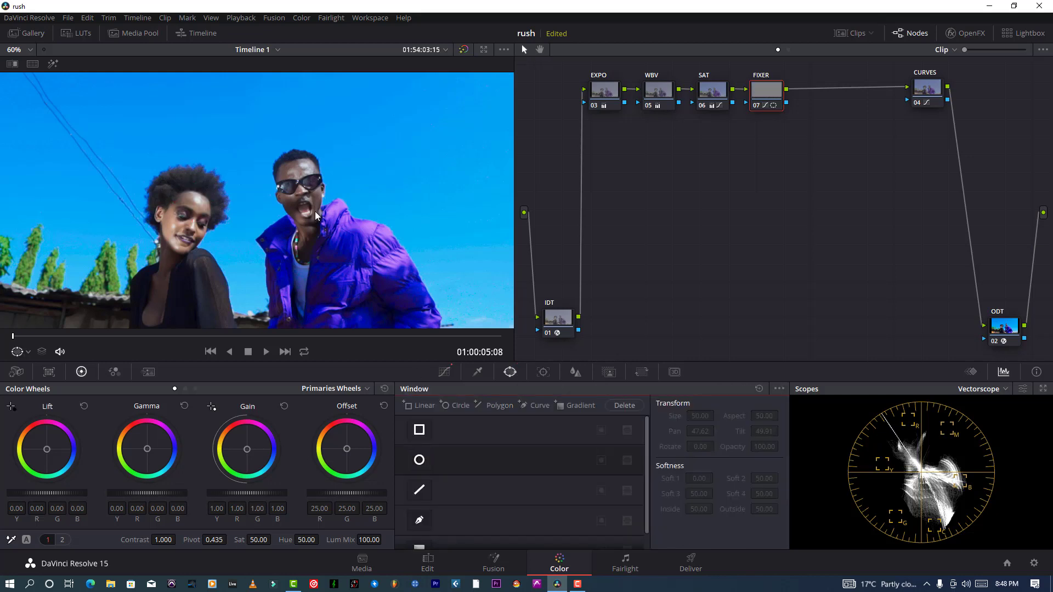
click(755, 109)
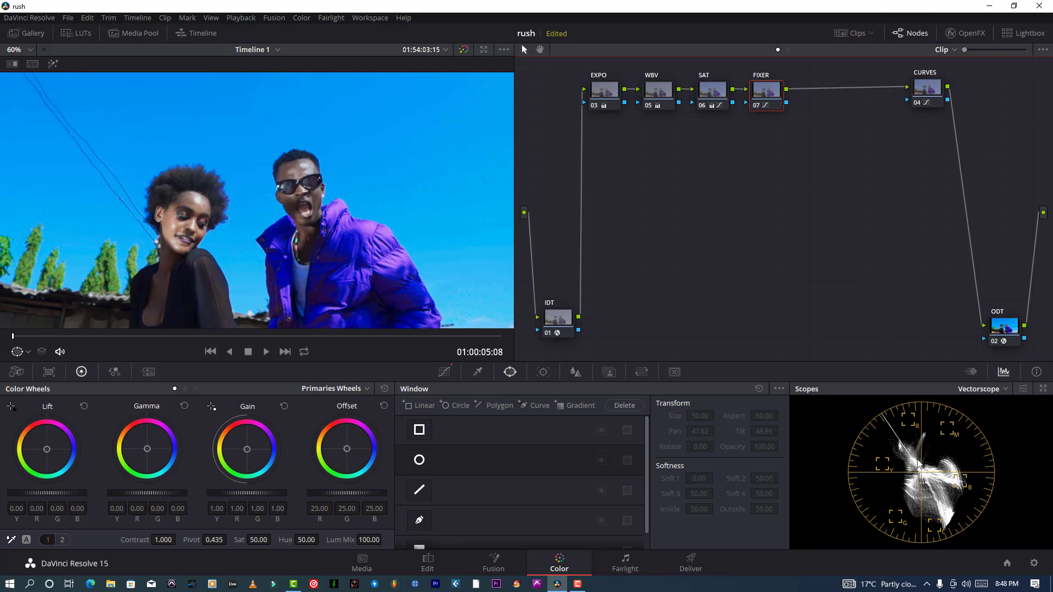
scroll(336, 230, down, 3)
scroll(335, 233, up, 1)
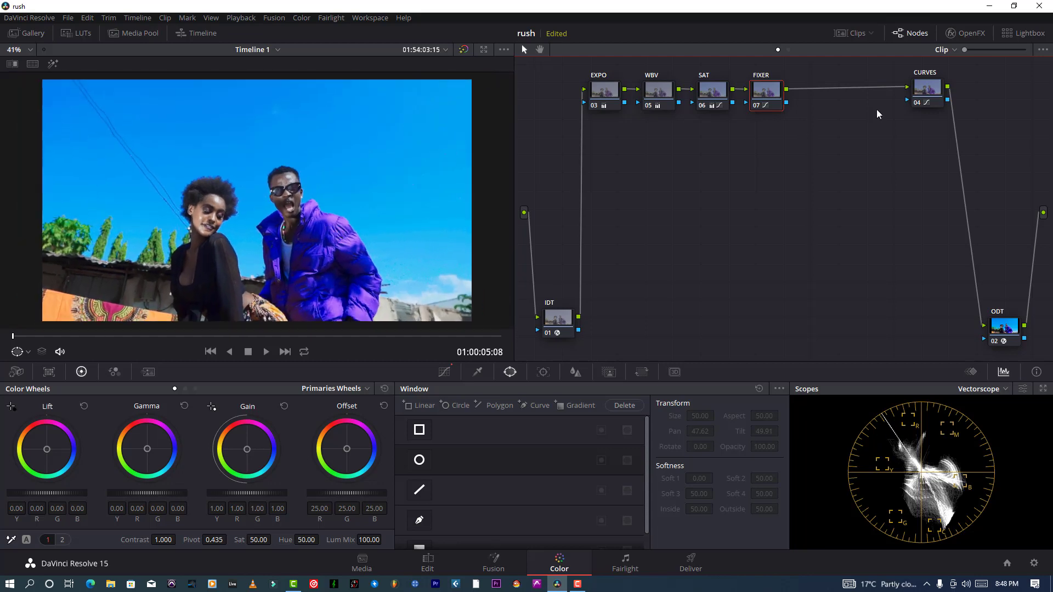
Add a serial node after FIXER and label it LOOK
key(alt+s)
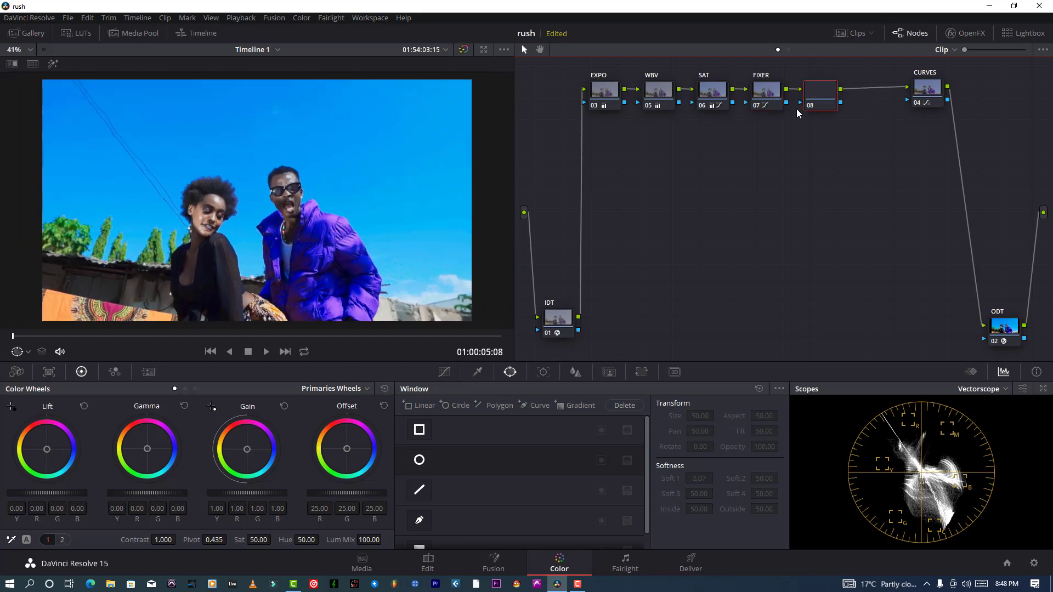
right_click(817, 93)
click(835, 117)
text(LOOK)
key(Return)
Add a layer node beneath LOOK, label it SKINTONE, move it slightly down, and save the project
key(alt+l)
right_click(814, 130)
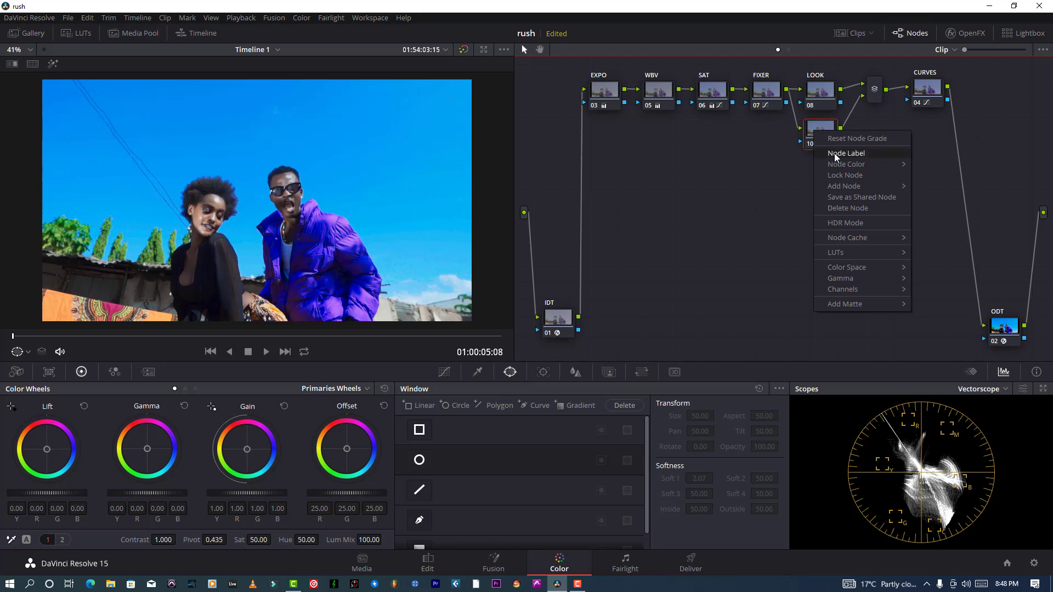
click(834, 154)
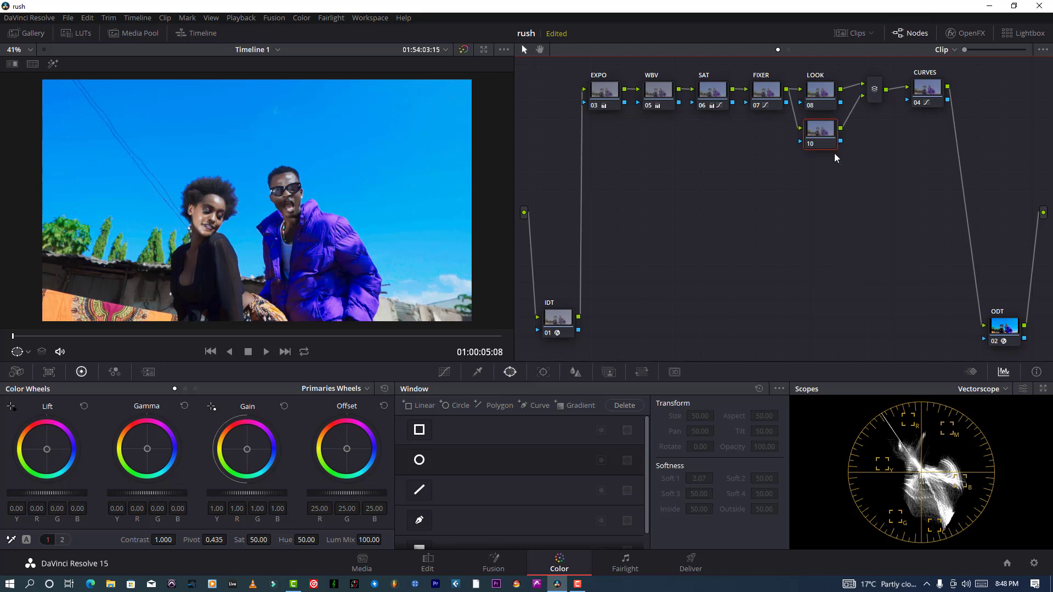
text(SKINTONE)
key(Return)
drag(830, 145, 829, 163)
click(68, 18)
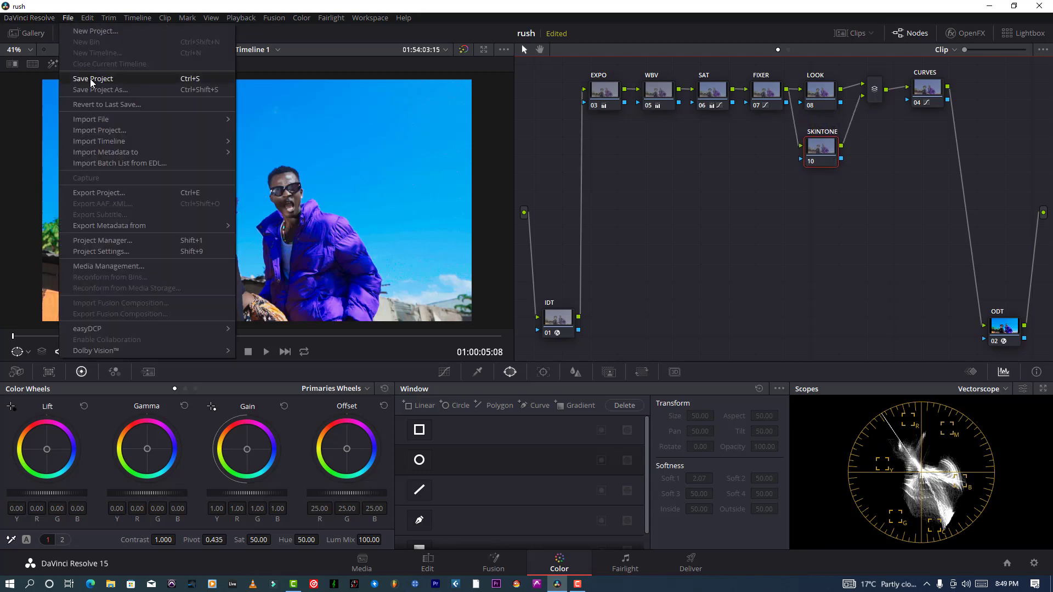
click(92, 80)
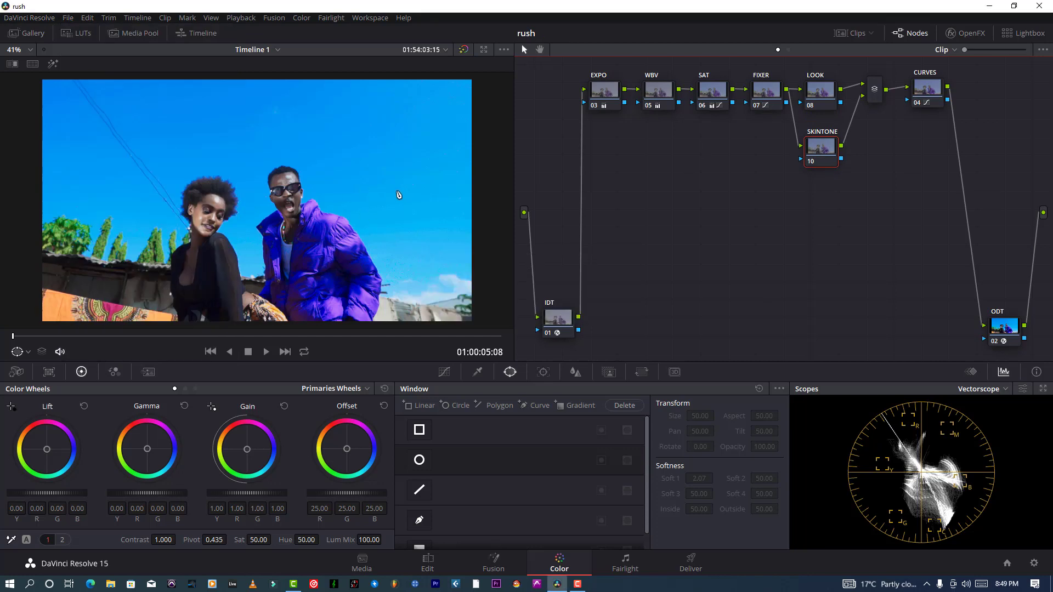
Sample the woman's face with the SKINTONE node's HSL qualifier and widen the luminance range to 0.0–100.0
click(477, 372)
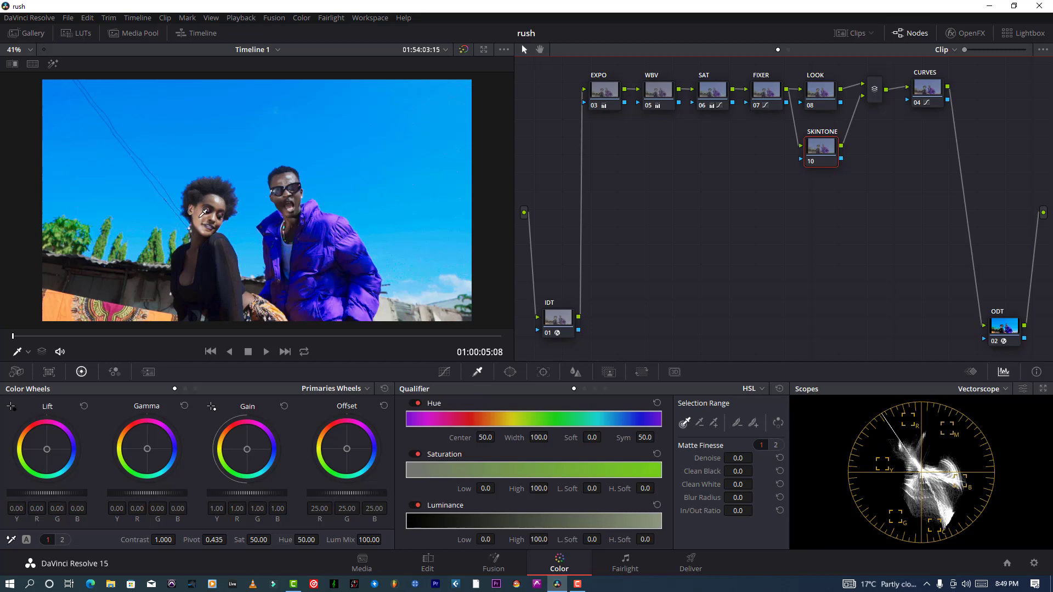
click(202, 213)
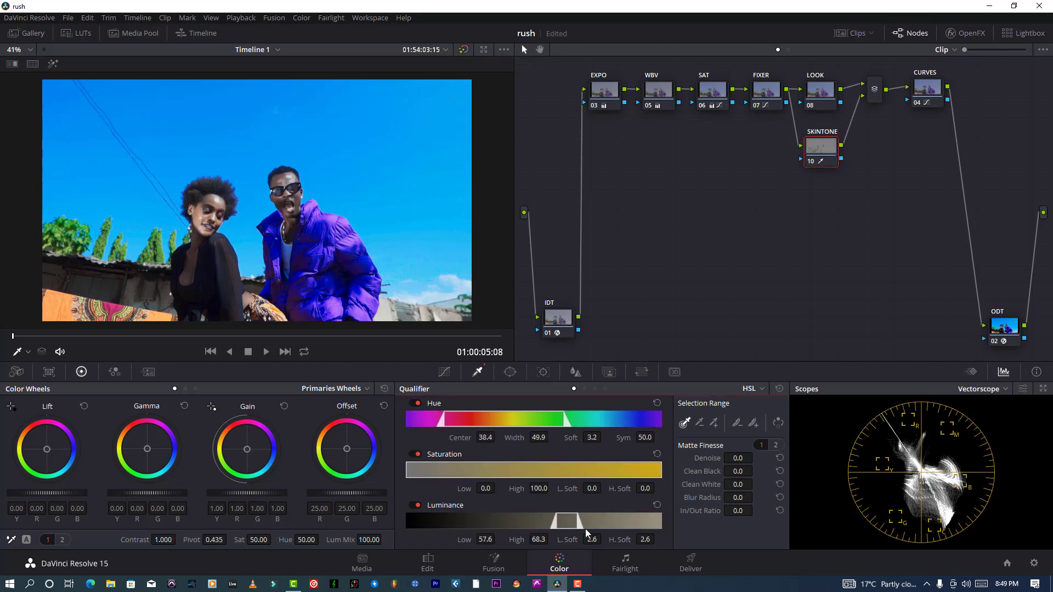
drag(554, 521, 406, 520)
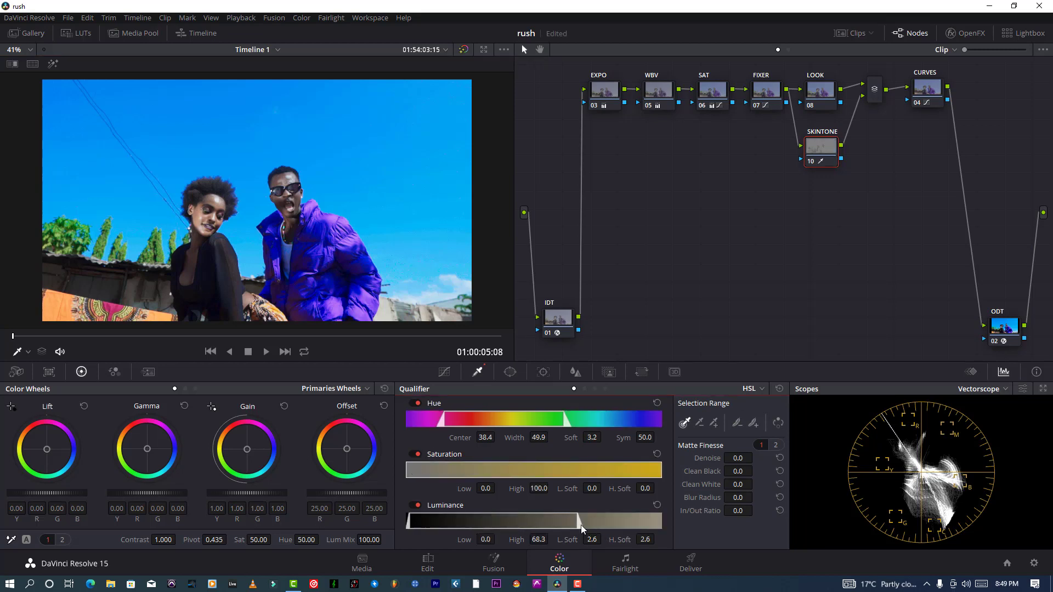
drag(581, 525, 663, 522)
Highlight the qualified skin, set hue width 26.5 and soft 53.0, and refine the matte with denoise 25.7, blur radius 15.0 and in/out ratio -3.1
drag(538, 439, 477, 440)
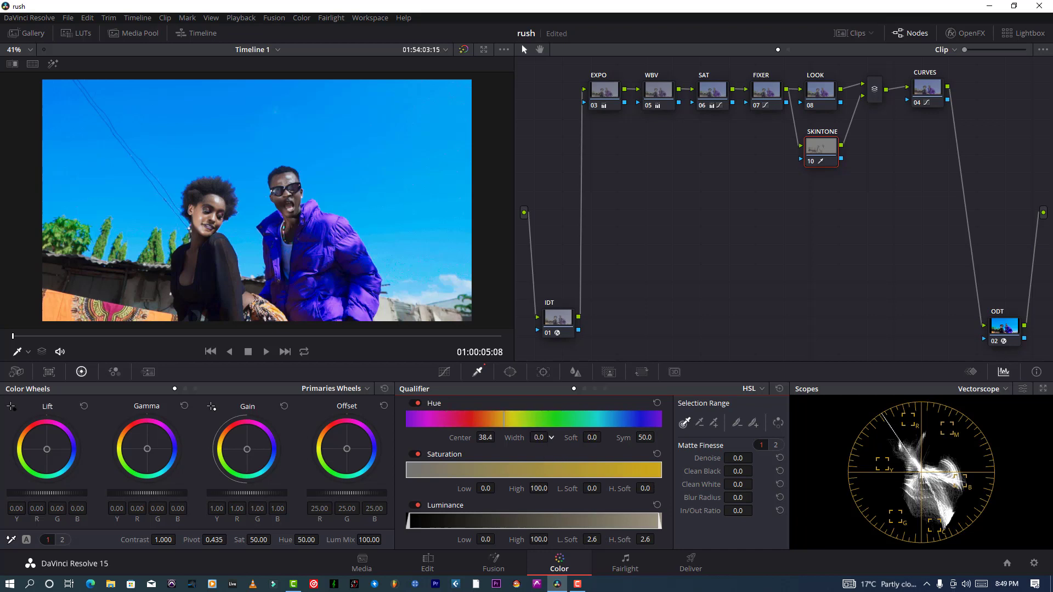
click(52, 64)
drag(596, 438, 605, 437)
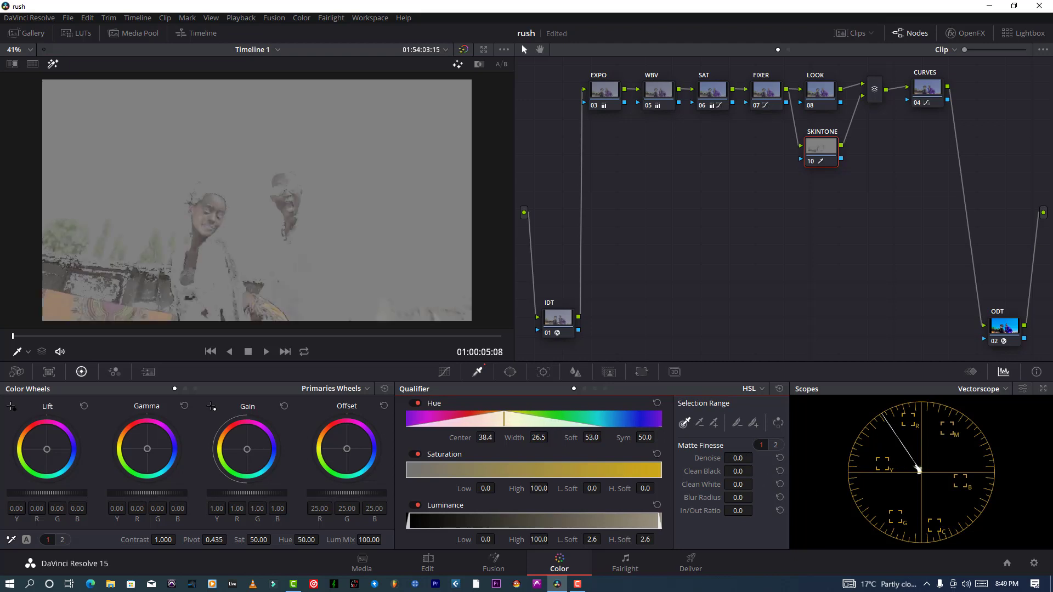
drag(738, 458, 756, 457)
drag(756, 496, 756, 510)
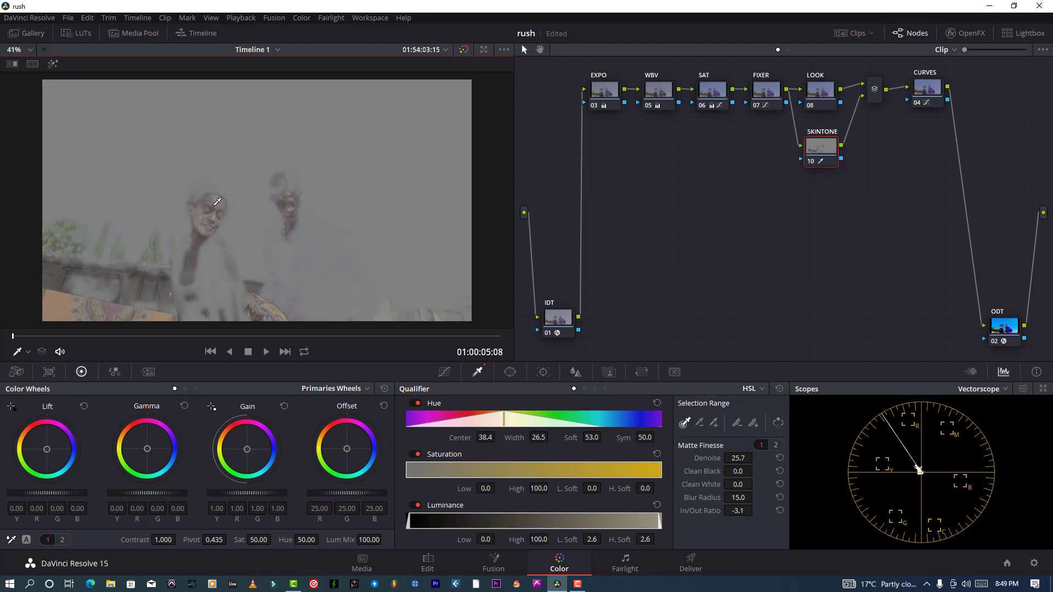
Turn off the highlighted matte view and set the SKINTONE node's key output gain to 0.500
click(57, 67)
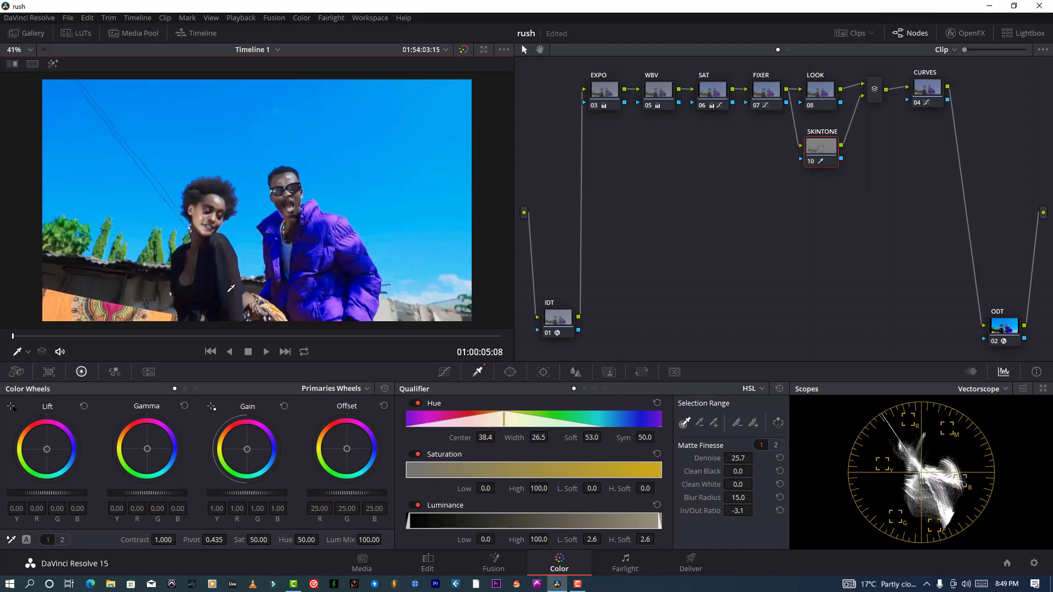
scroll(232, 288, down, 3)
scroll(232, 288, up, 1)
click(610, 372)
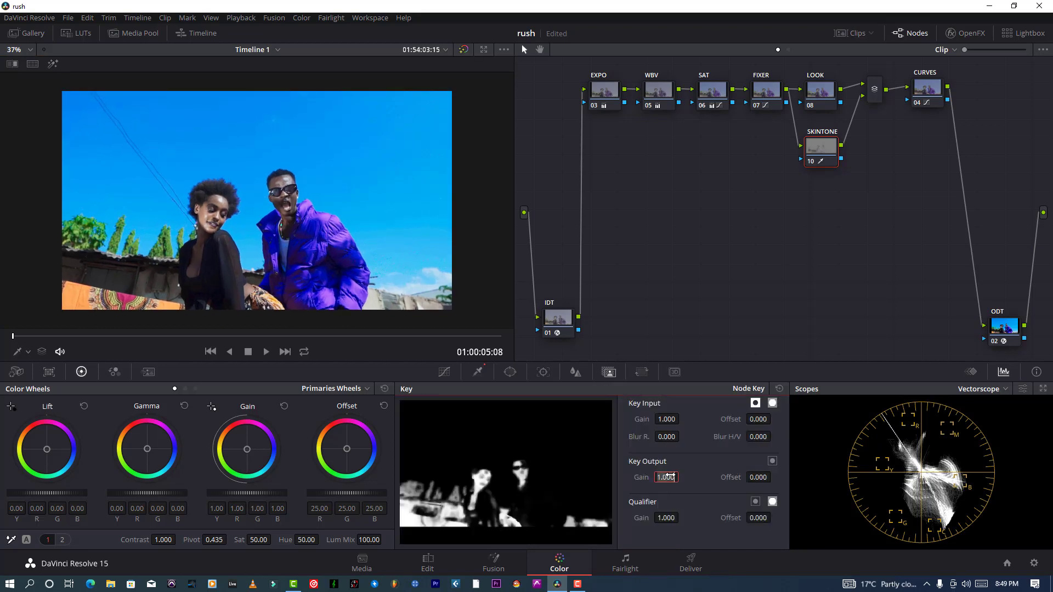
text(0.500)
key(Return)
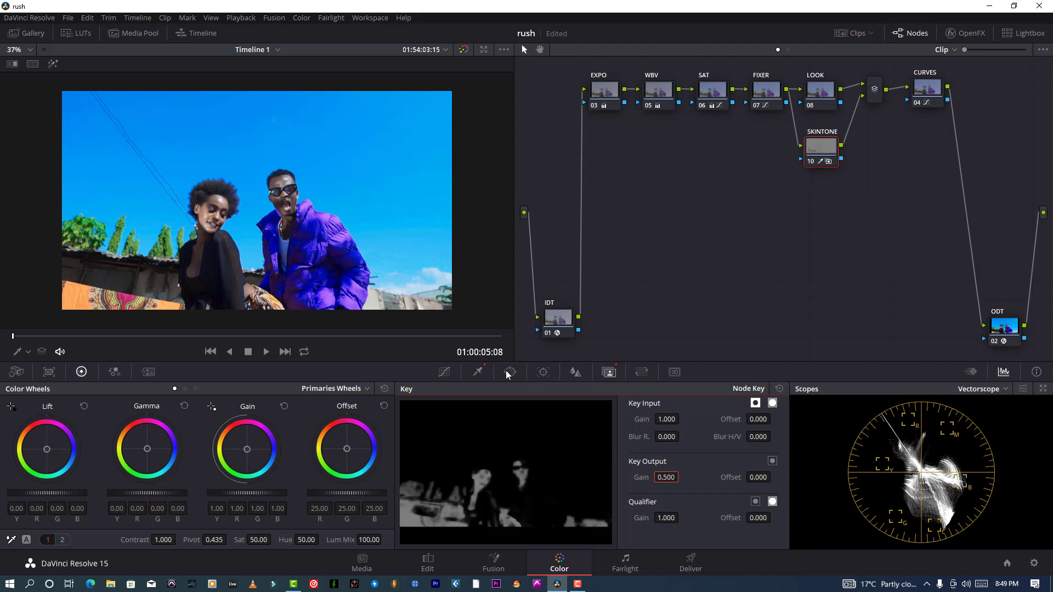
scroll(281, 247, up, 1)
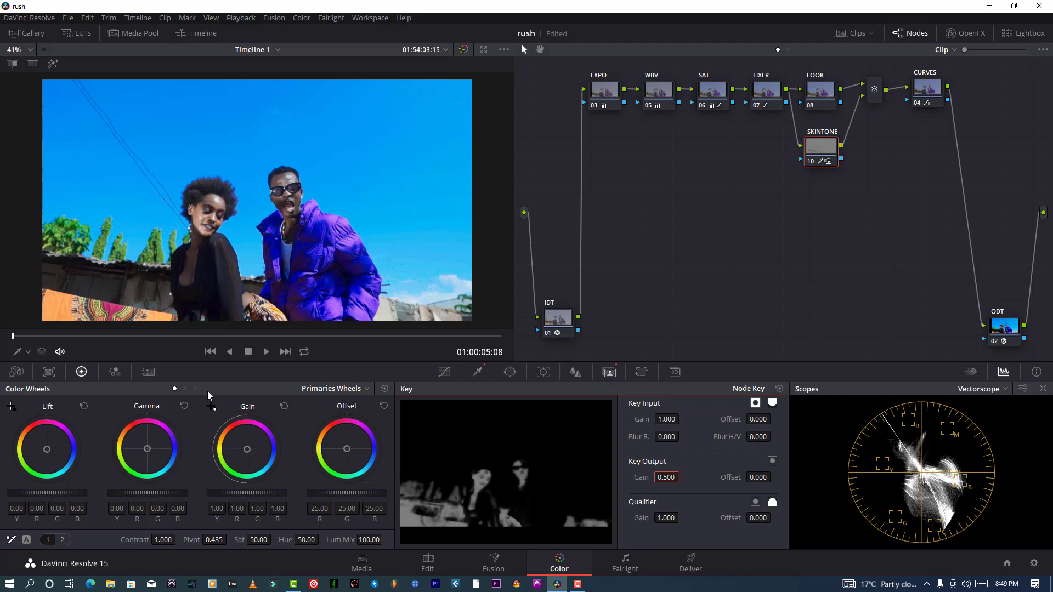
Grade the SKINTONE node with gamma Y -0.01, R 0.01, G -0.01, B -0.04, saturation 40.00 and all lift channels at -0.01
drag(147, 449, 145, 447)
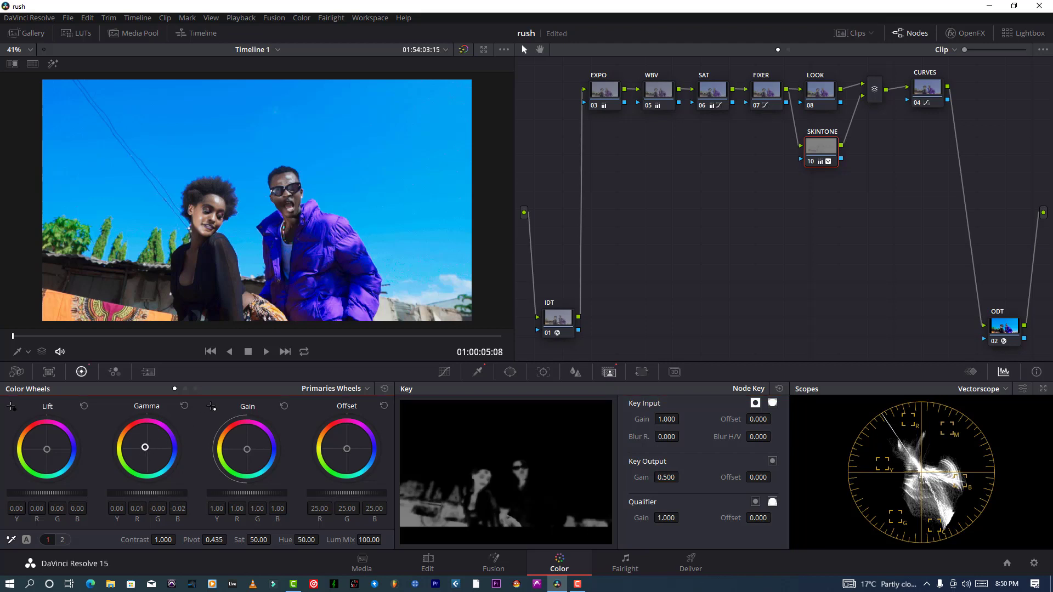
drag(145, 447, 143, 445)
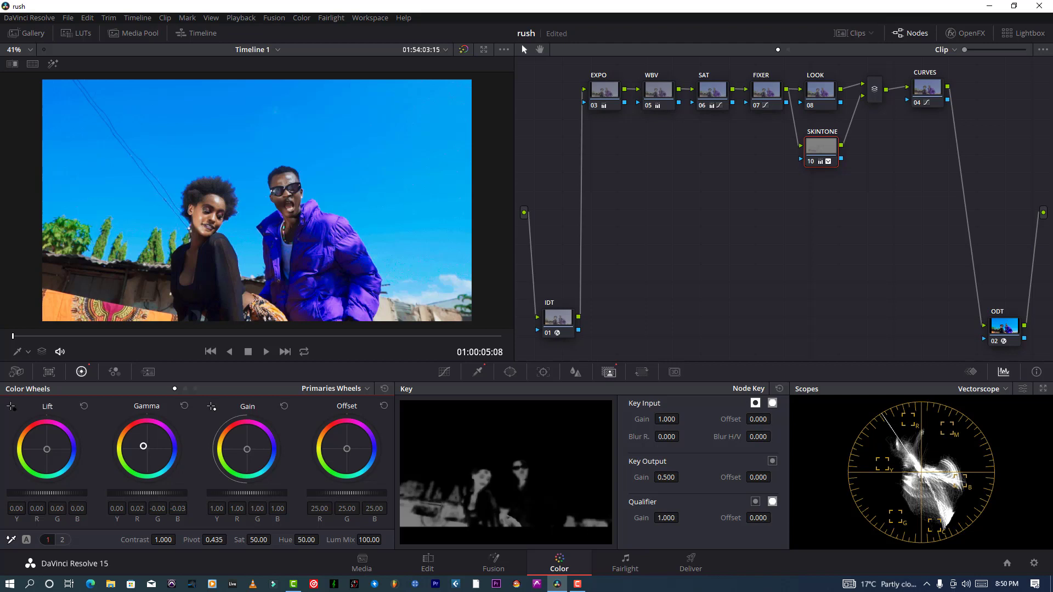
drag(259, 540, 231, 541)
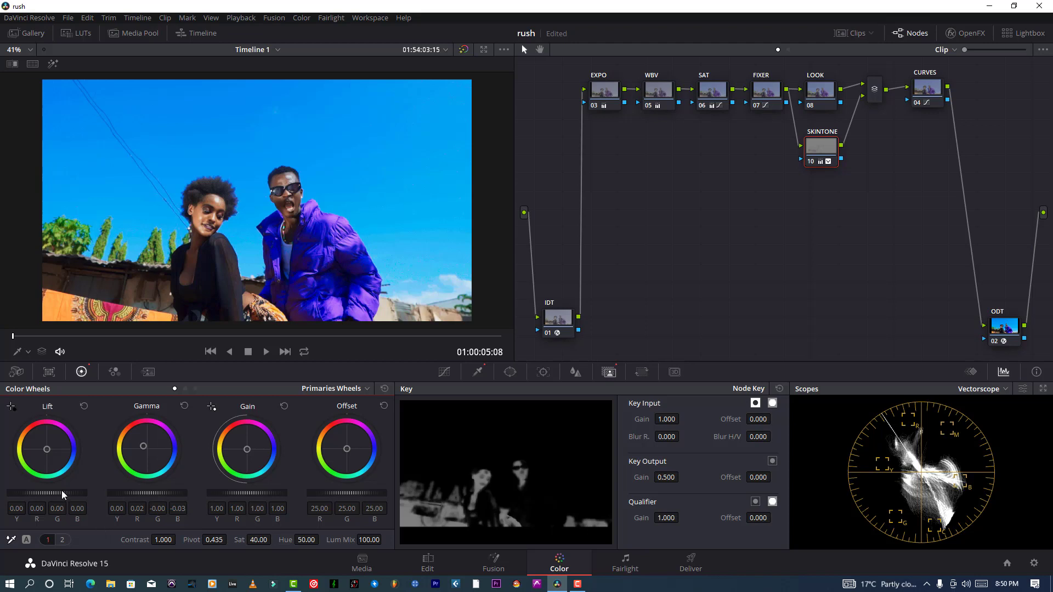
drag(61, 491, 57, 491)
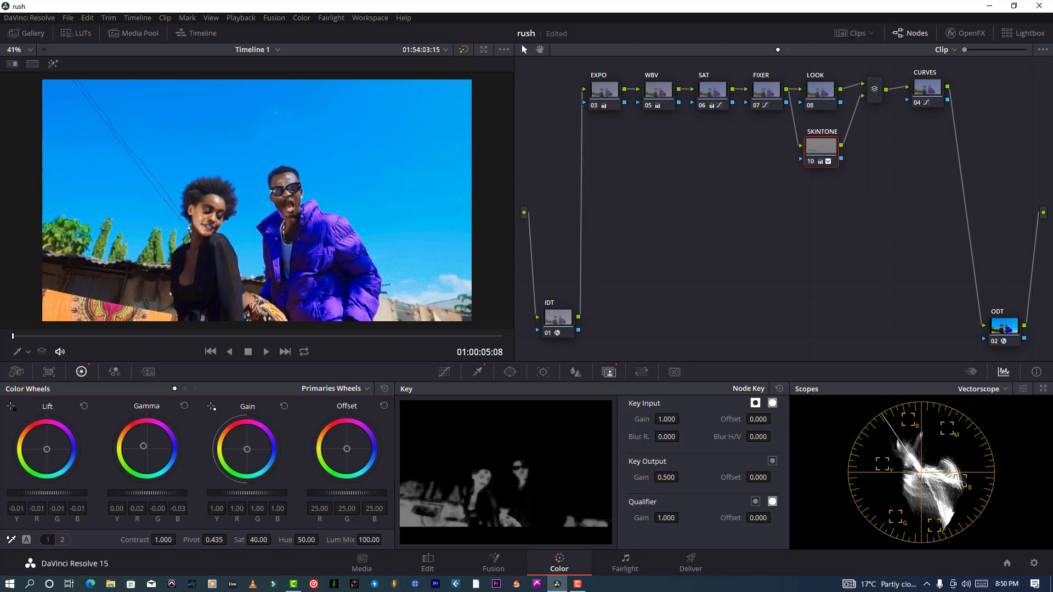
drag(147, 494, 143, 493)
scroll(246, 198, up, 1)
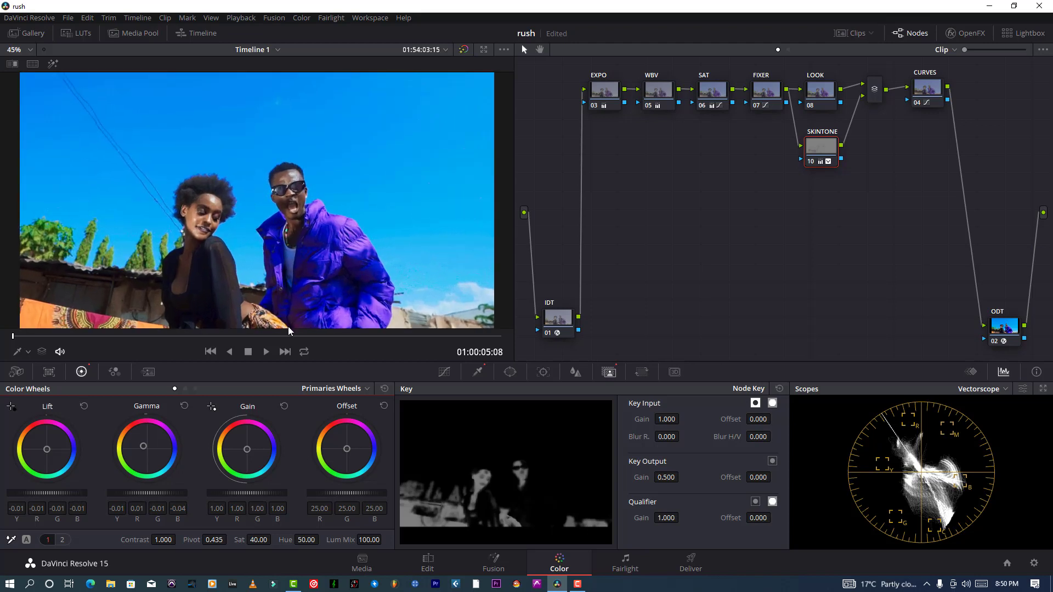
Compare the image with the SKINTONE node off and on, and check the frame at full-screen size
scroll(335, 211, down, 2)
click(811, 161)
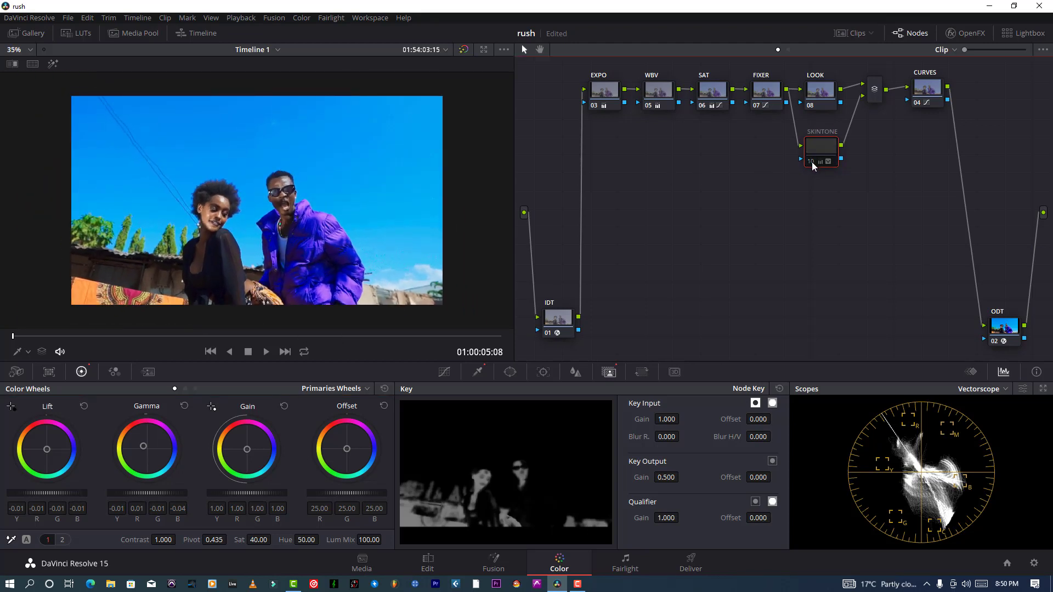
click(812, 162)
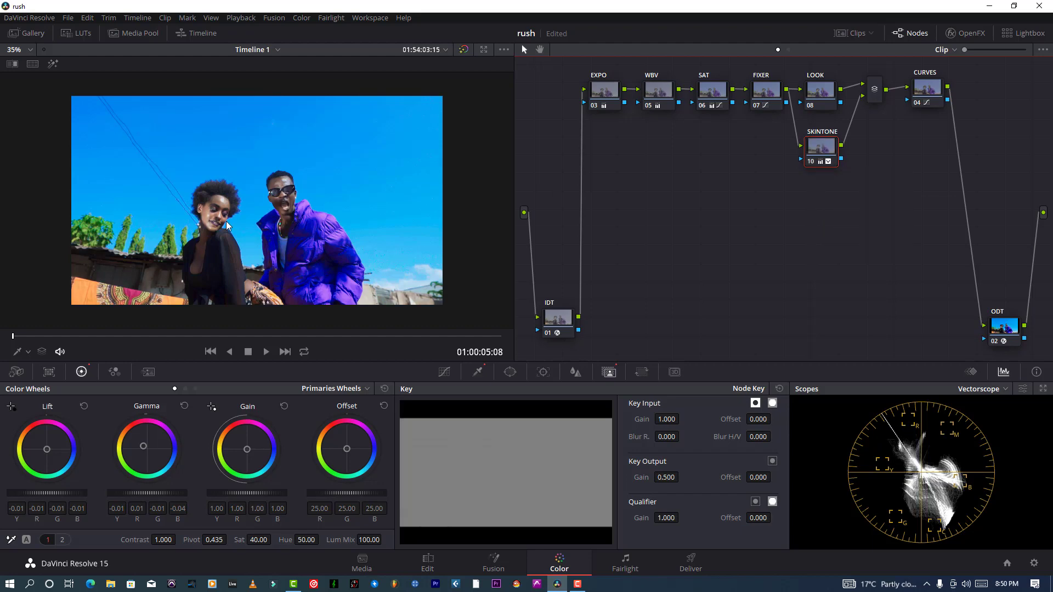
key(super+d)
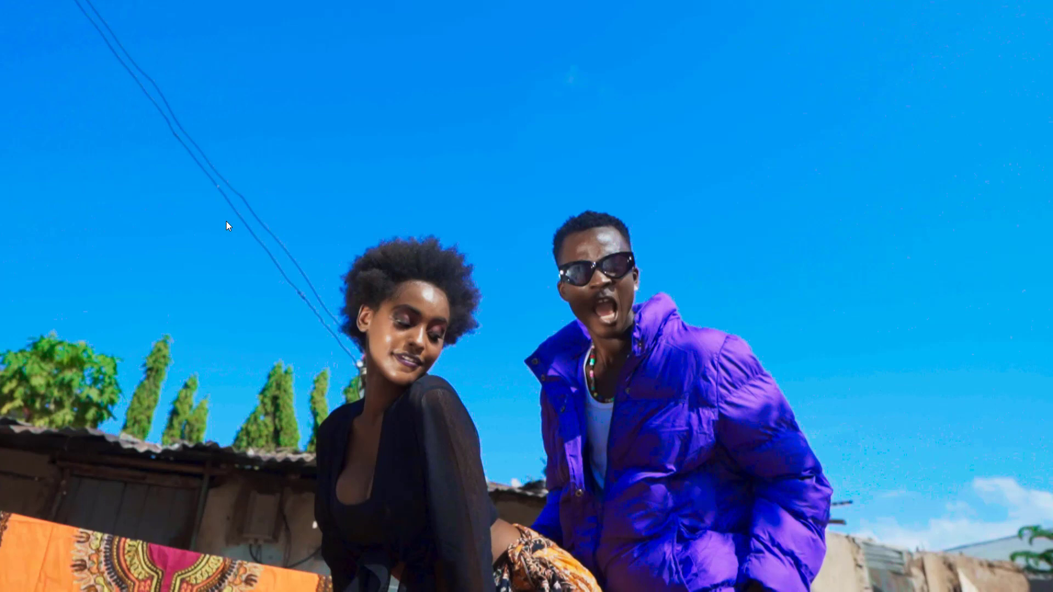
key(super+d)
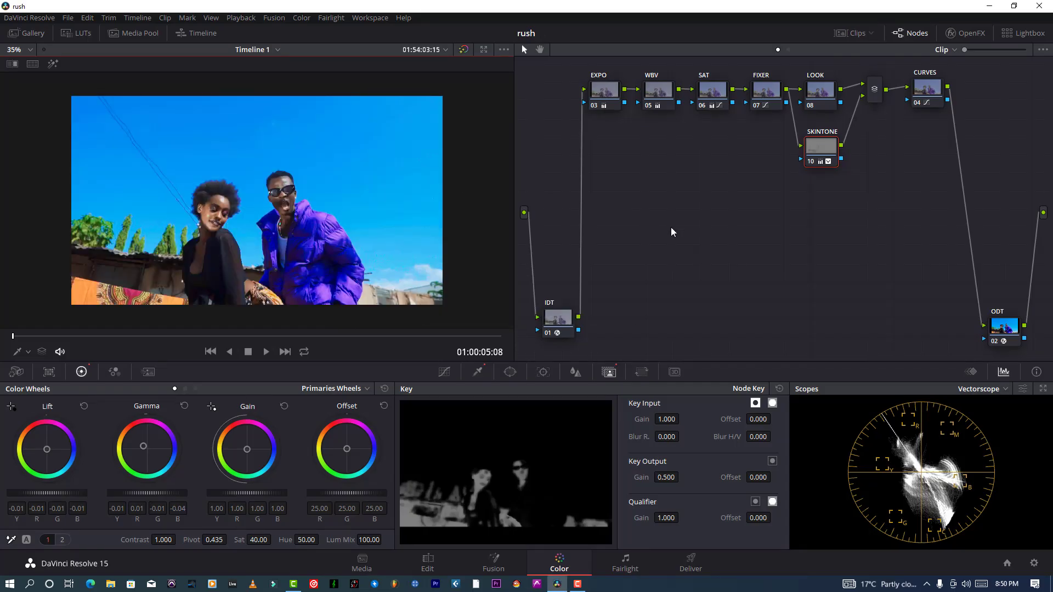
Add another layer node beneath SKINTONE and label it FPC
key(alt+p)
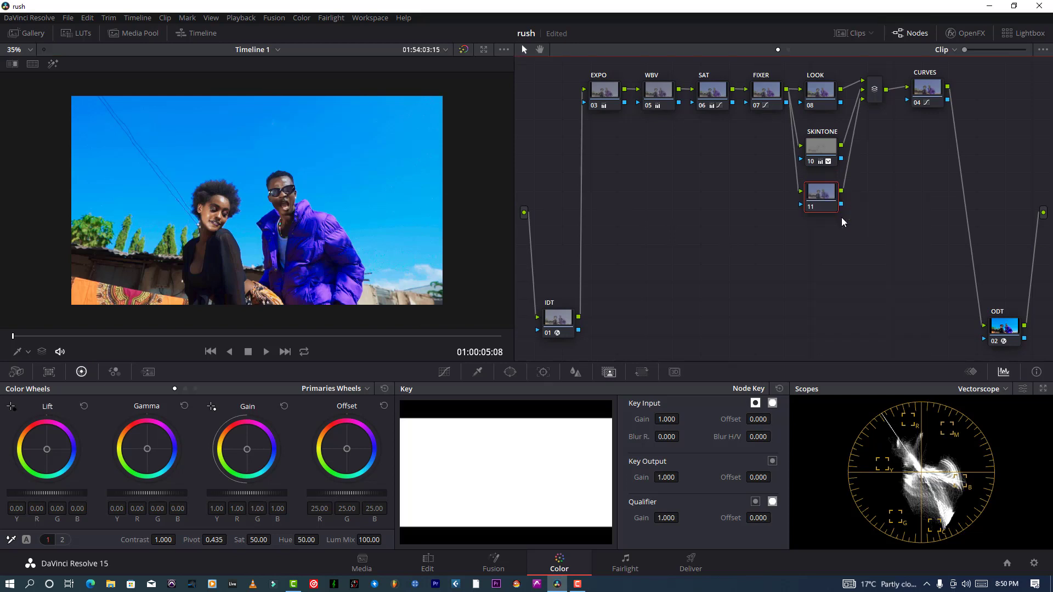
text(FPC)
scroll(303, 231, up, 1)
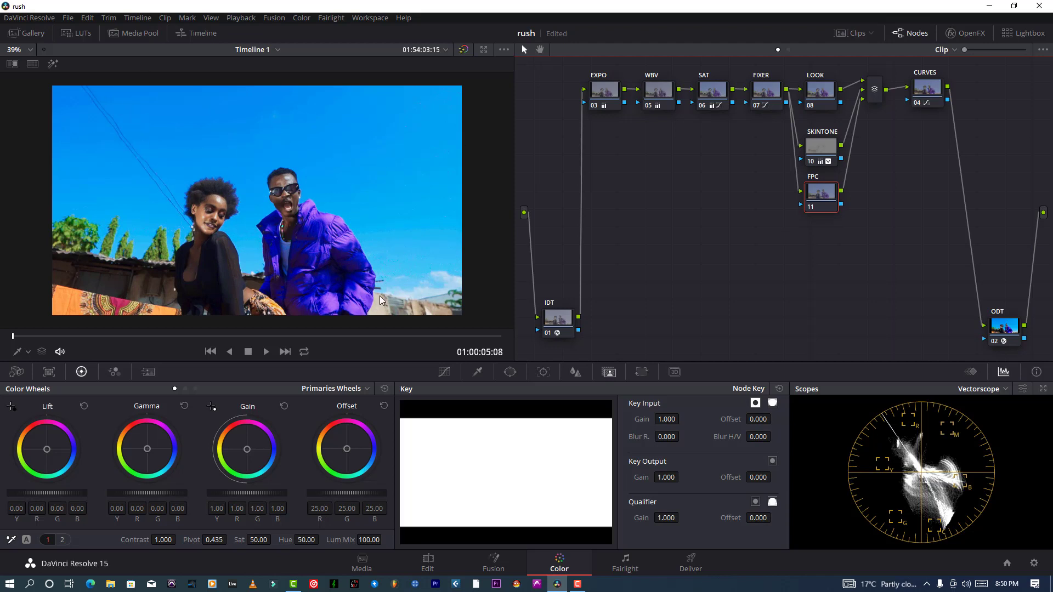
Warm the FPC node's gain to R 1.07, G 0.99, B 0.85 and set its key output gain to 0.300
drag(248, 449, 245, 448)
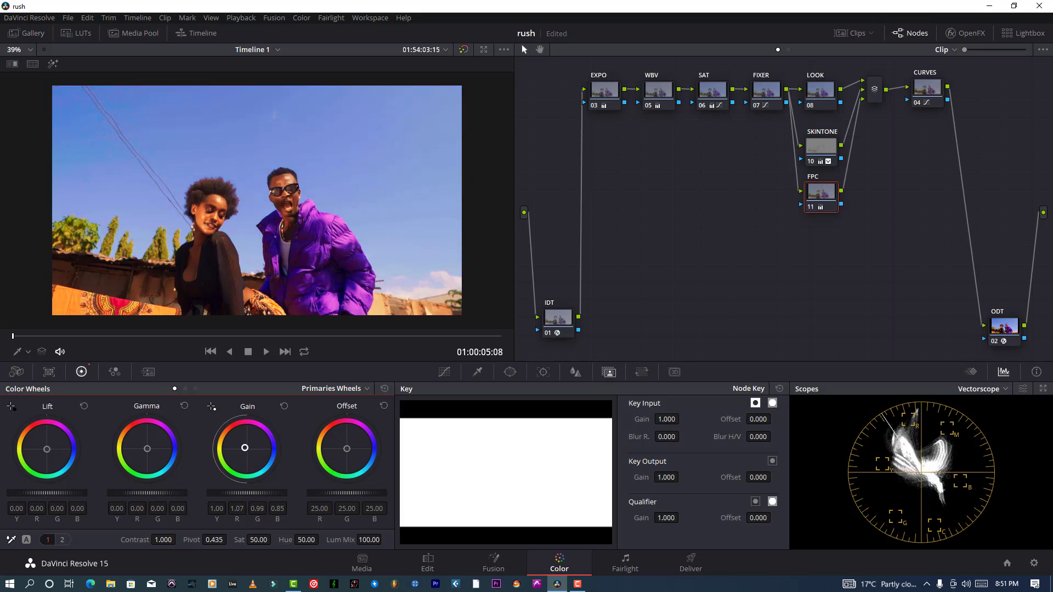
click(669, 478)
text(0.3)
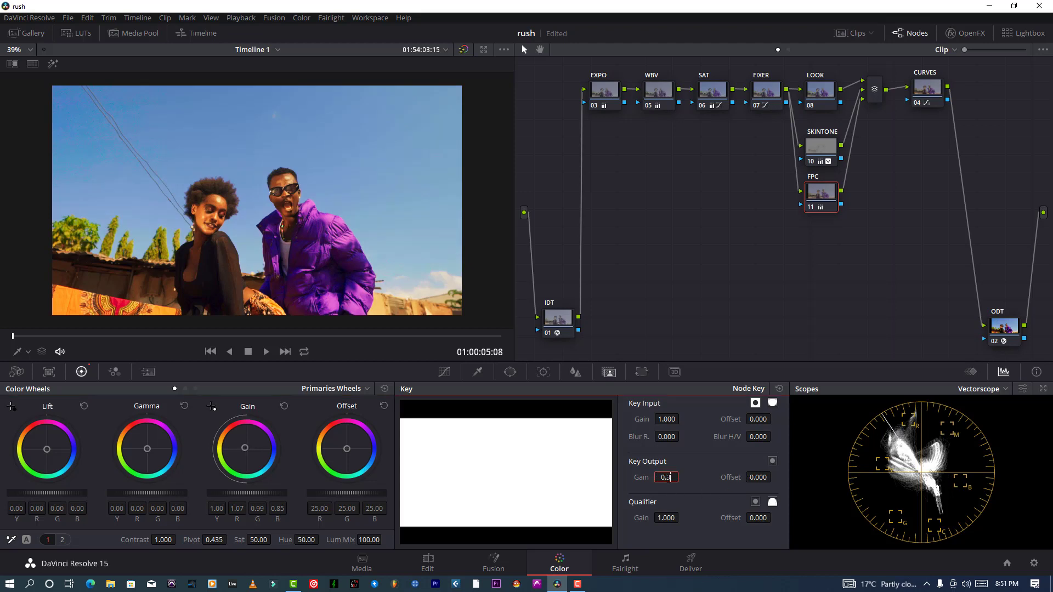
key(Return)
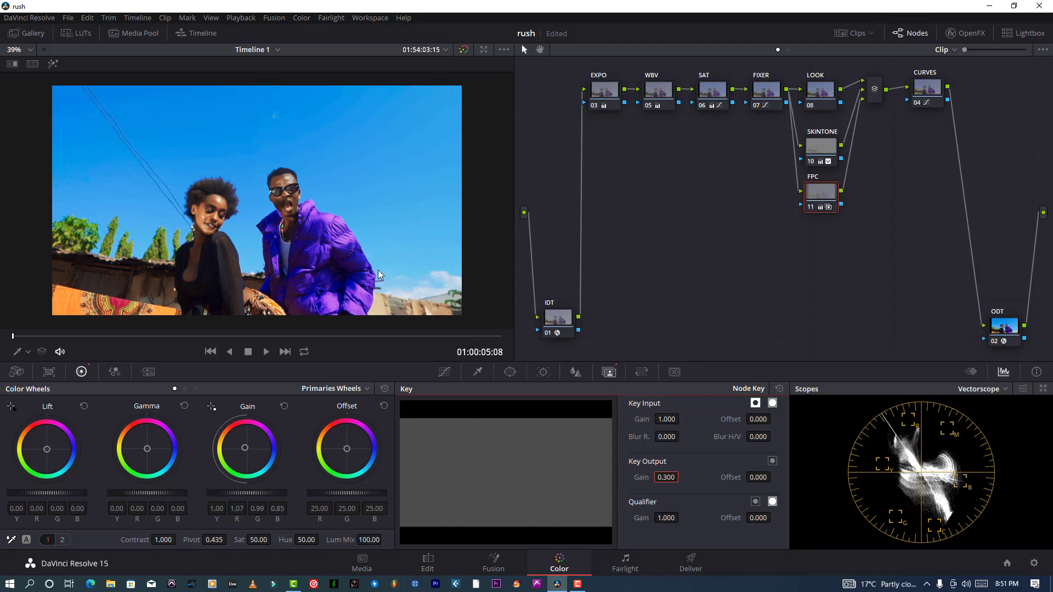
Toggle the FPC node off and on to compare the image with and without its warm tint
scroll(320, 250, up, 1)
click(816, 210)
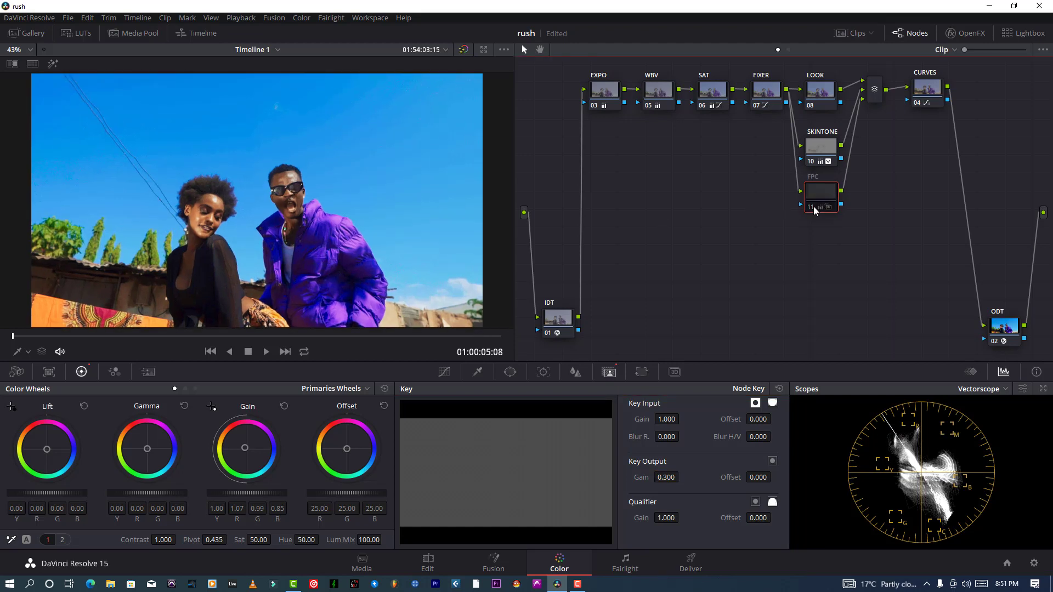
key(ctrl+d)
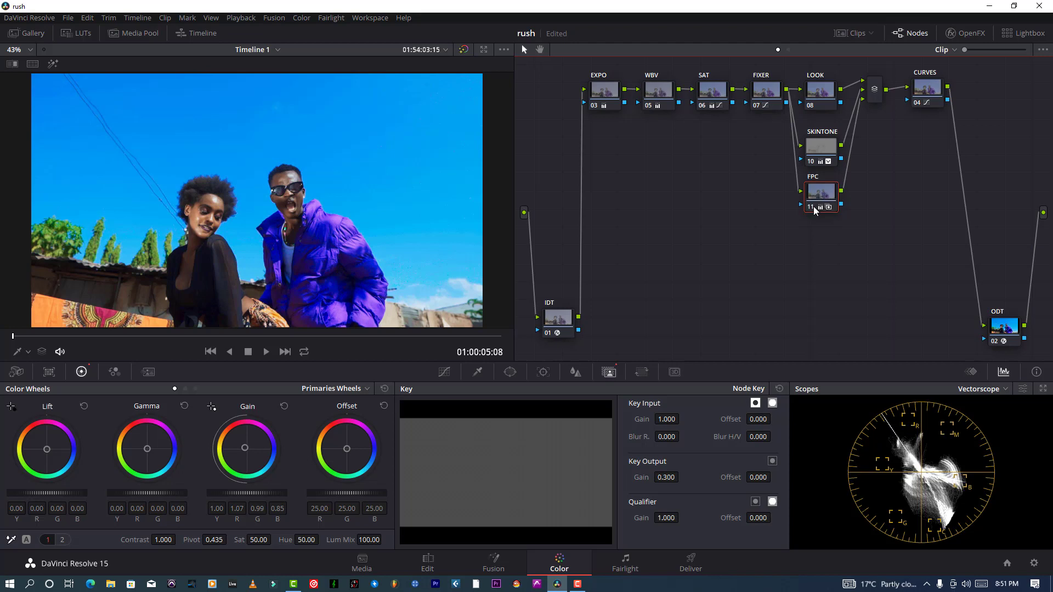
key(ctrl+d)
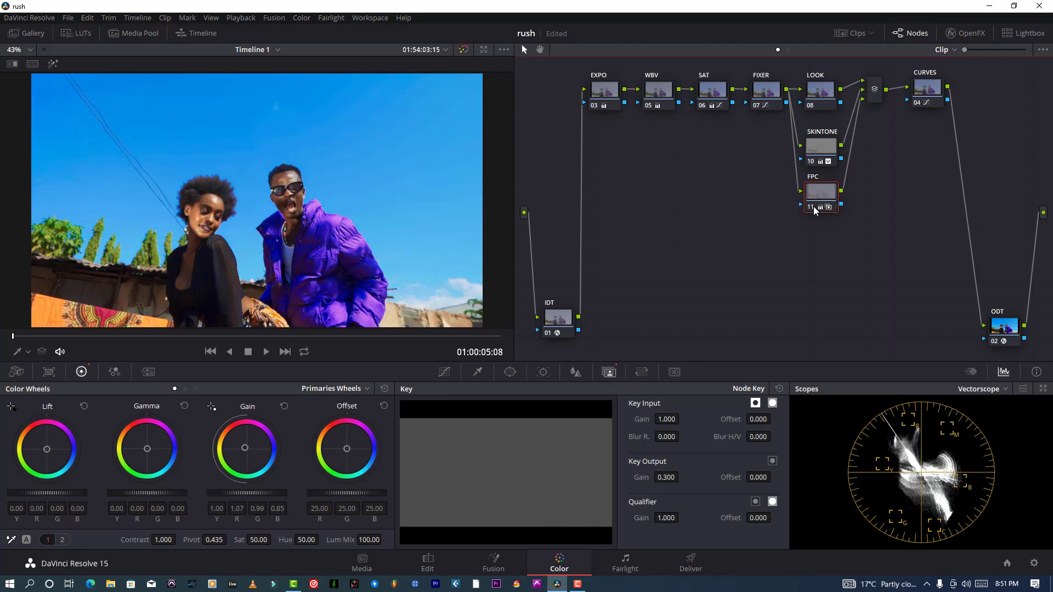
Add a layer node beneath FPC and pull the black and white ends of its Lum Vs Sat curve down to zero saturation
key(alt+p)
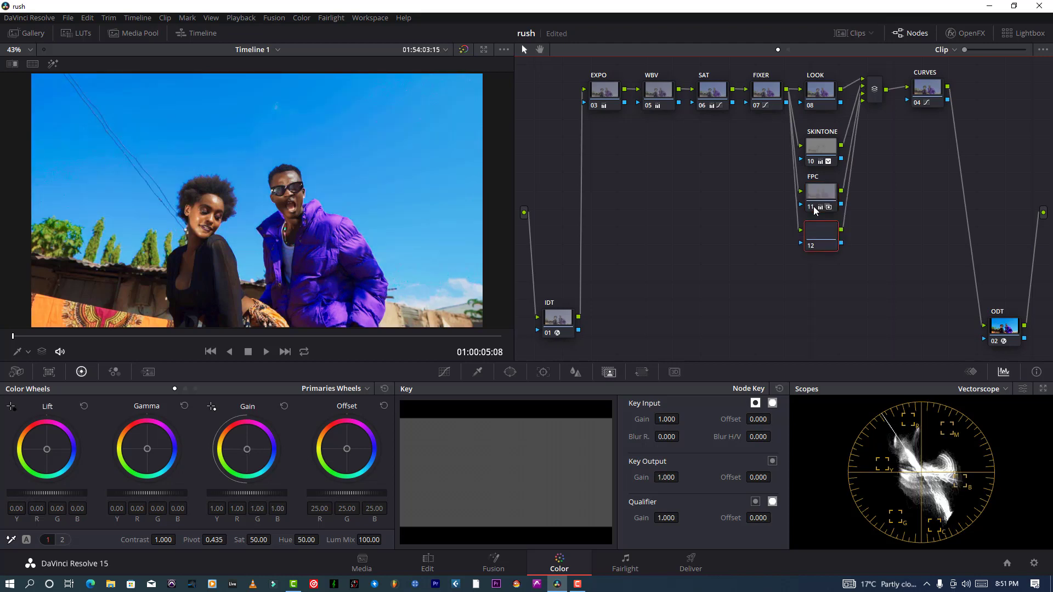
click(445, 371)
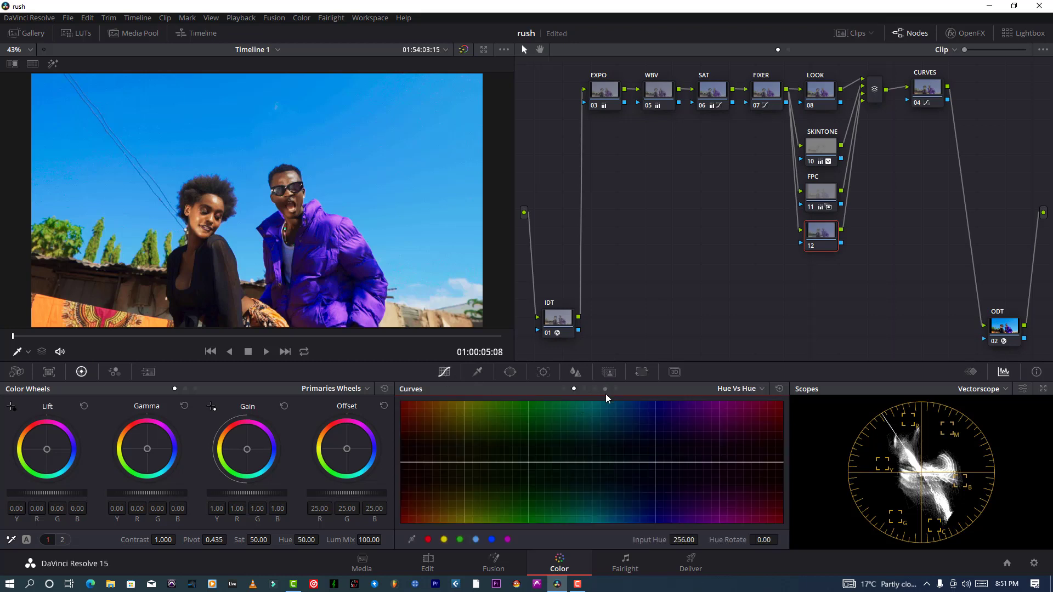
click(605, 393)
click(428, 539)
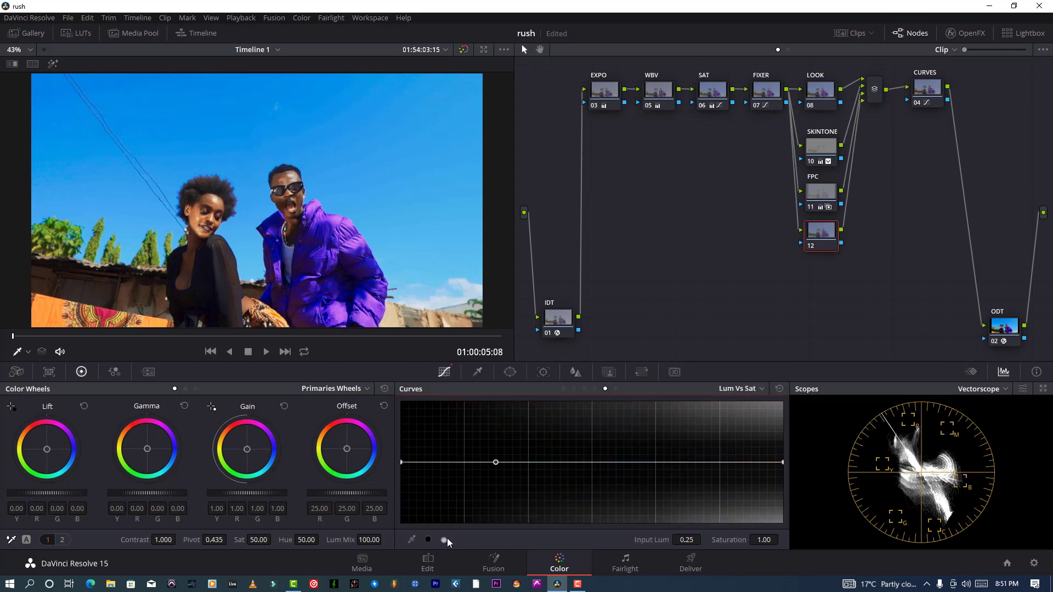
click(444, 540)
drag(403, 463, 452, 556)
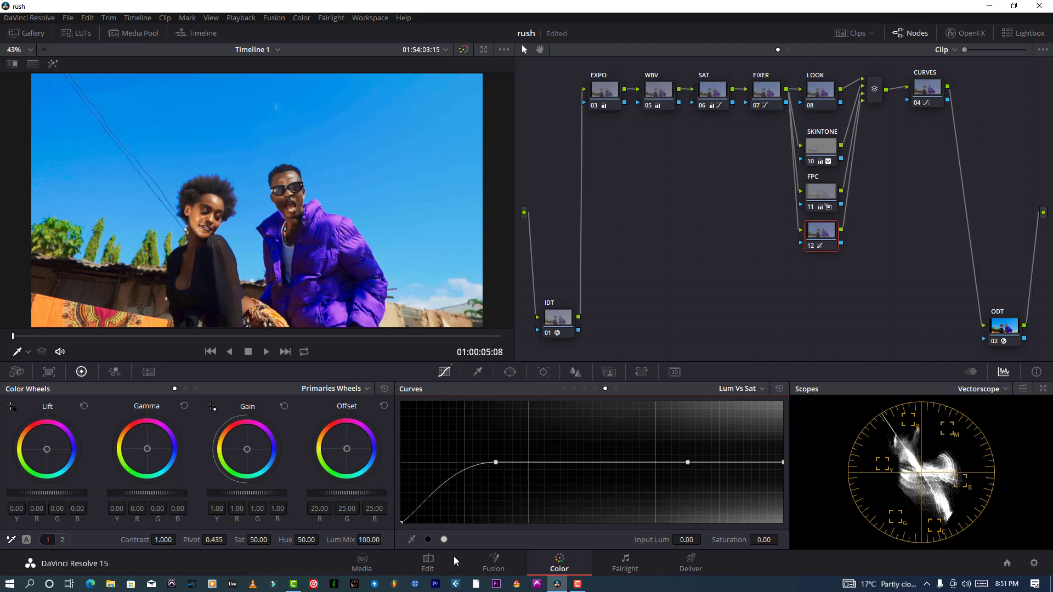
drag(783, 463, 785, 554)
Pull the high-saturation end of the node's Sat Vs Sat curve down to 0.00 and label the node LUMA
click(615, 388)
drag(783, 463, 799, 576)
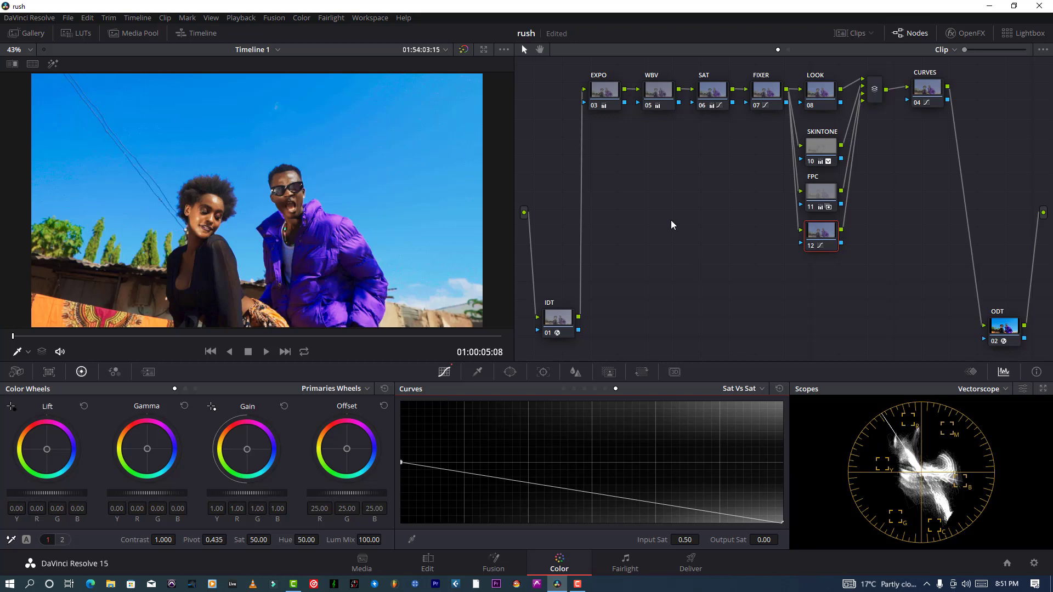
key(ctrl+d)
right_click(818, 238)
click(843, 258)
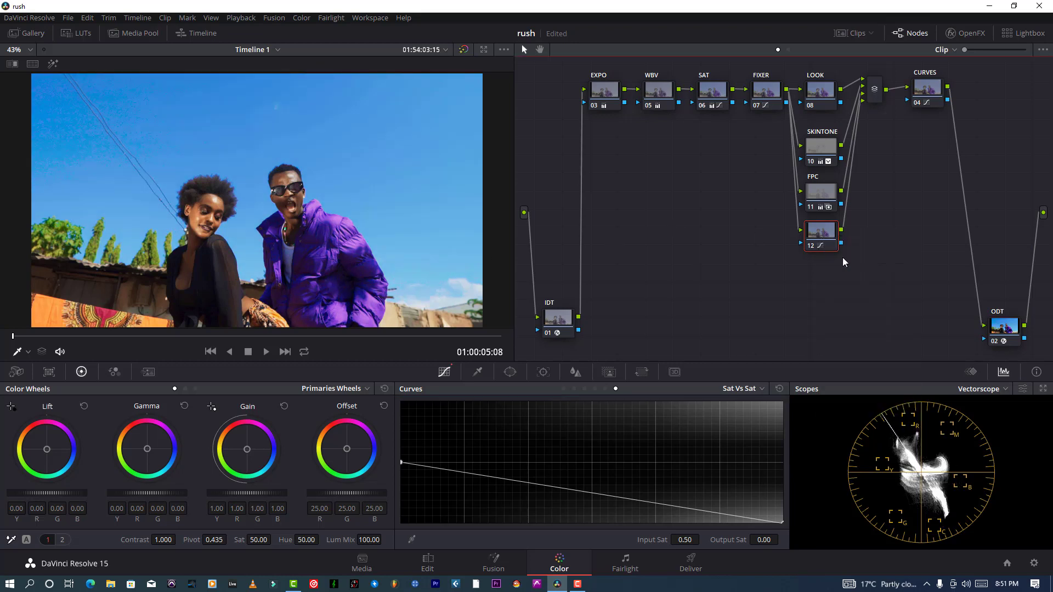
text(LUMA)
key(Return)
On the LOOK node's Hue Vs Hue curve, add blue control points and rotate the blue hue by 16.07
click(825, 96)
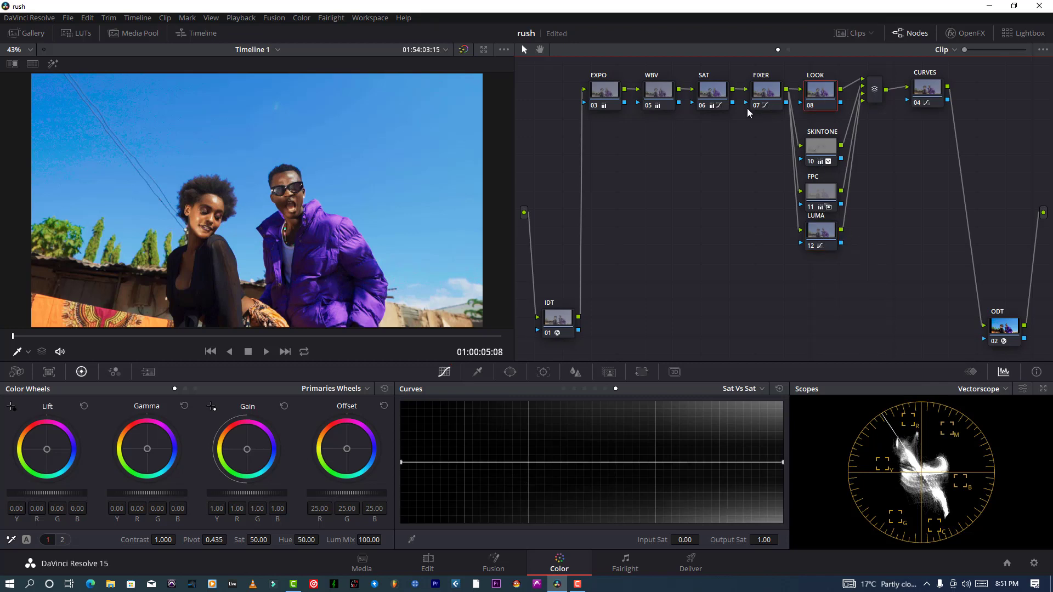
scroll(386, 145, down, 1)
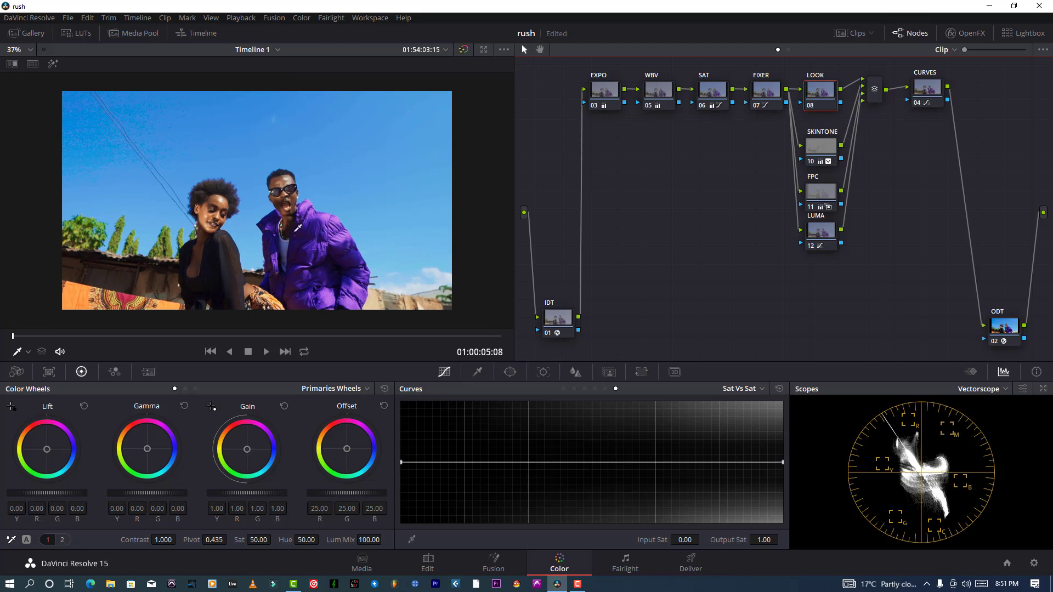
click(574, 389)
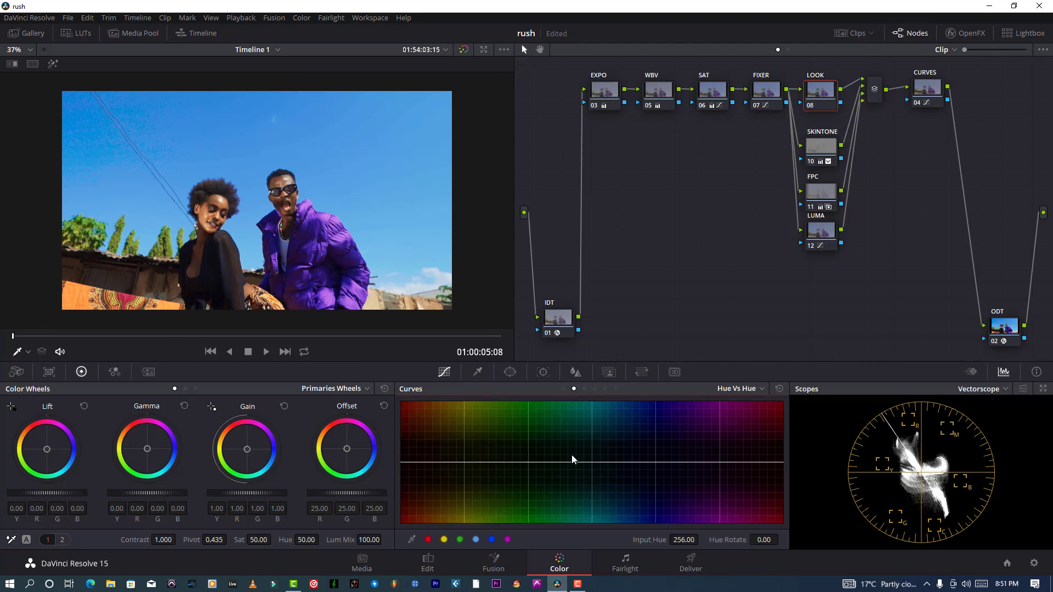
click(491, 540)
scroll(272, 239, up, 1)
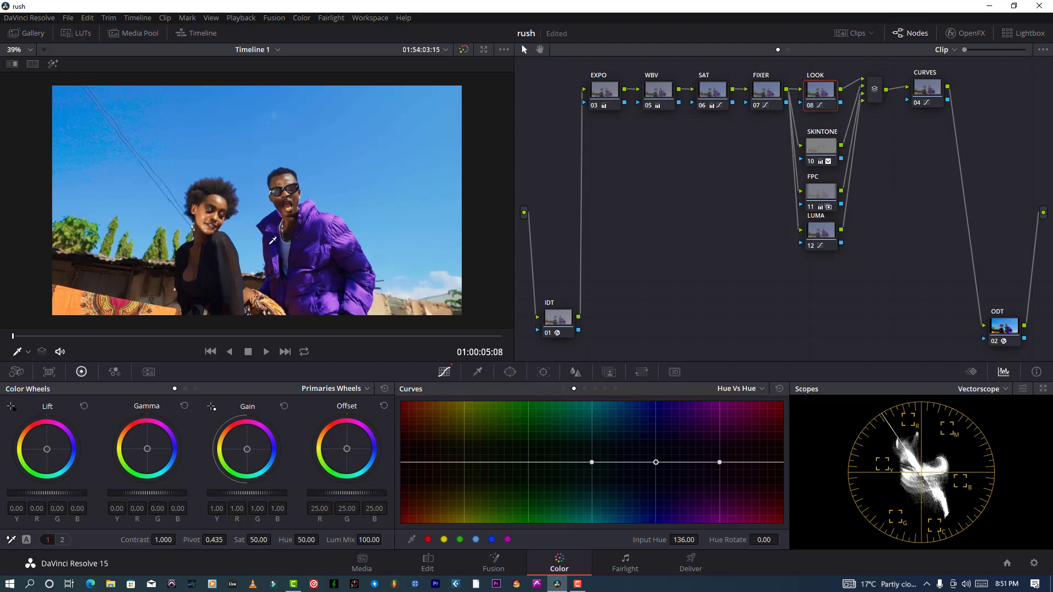
scroll(284, 243, up, 2)
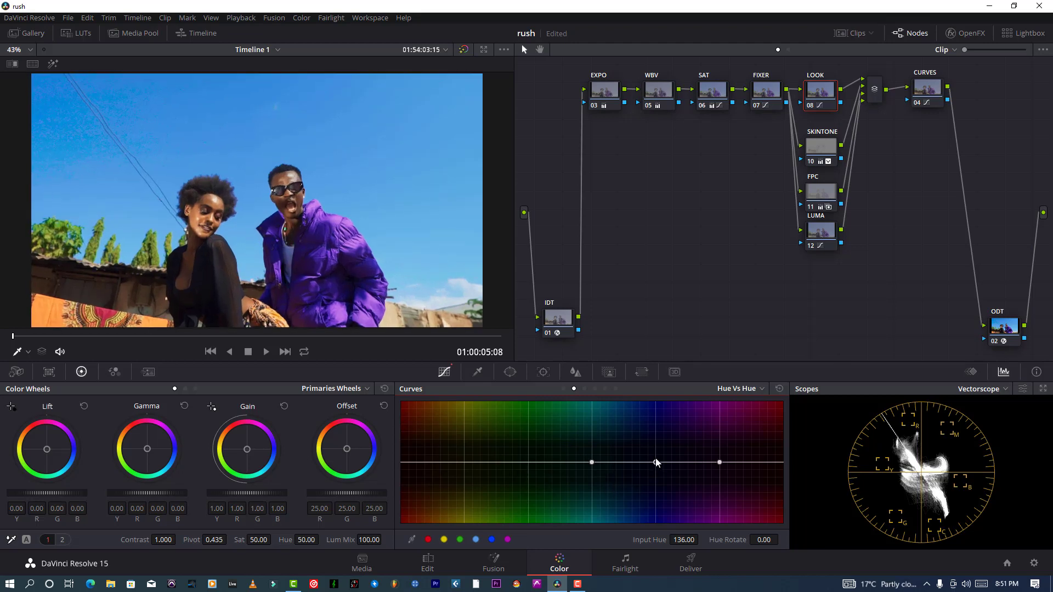
drag(656, 462, 657, 458)
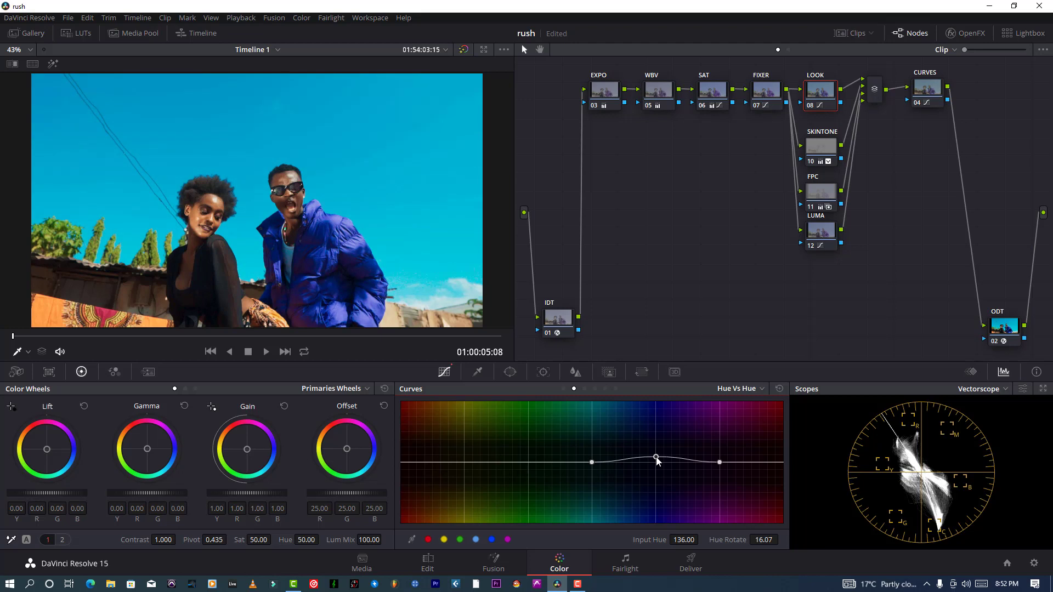
Add green control points to the LOOK node's Hue Vs Hue curve and rotate the green hue to -22.50
click(460, 540)
drag(527, 463, 528, 459)
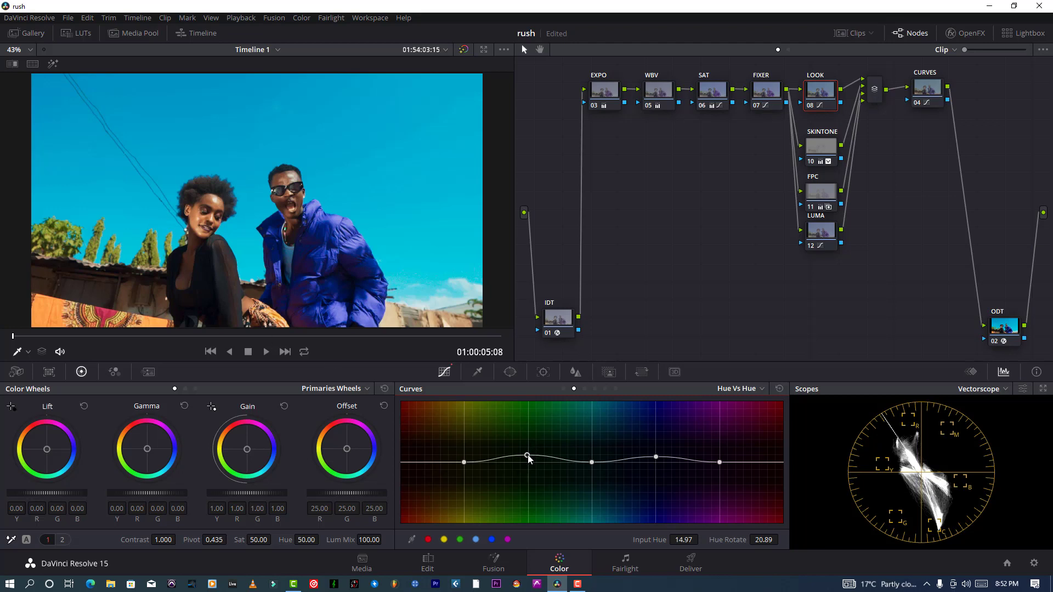
drag(528, 456, 529, 469)
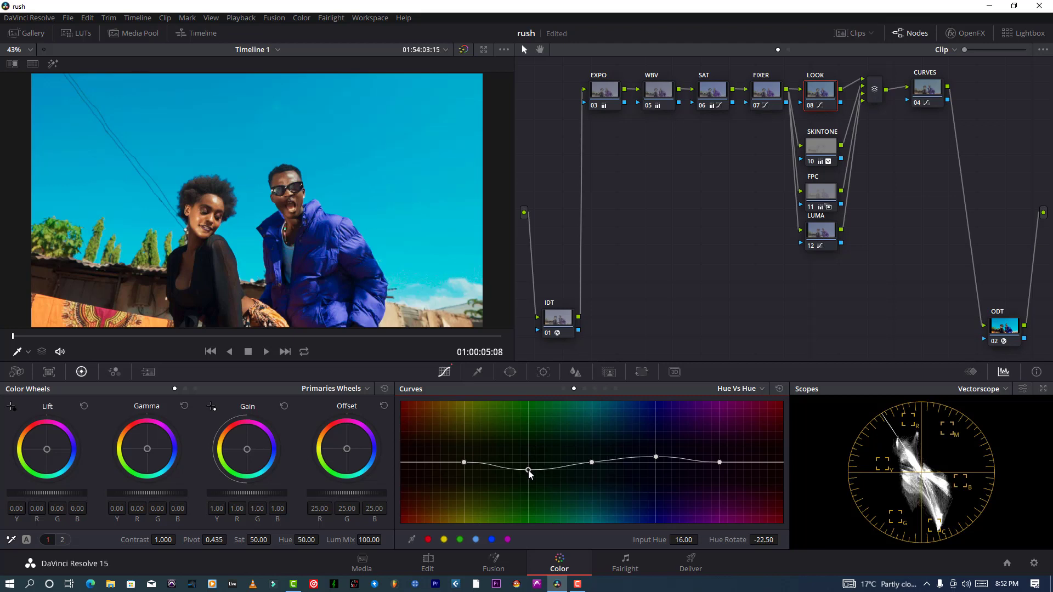
Raise the green point on the LOOK node's Hue Vs Hue curve to a hue rotation of 11.25
drag(528, 469, 528, 456)
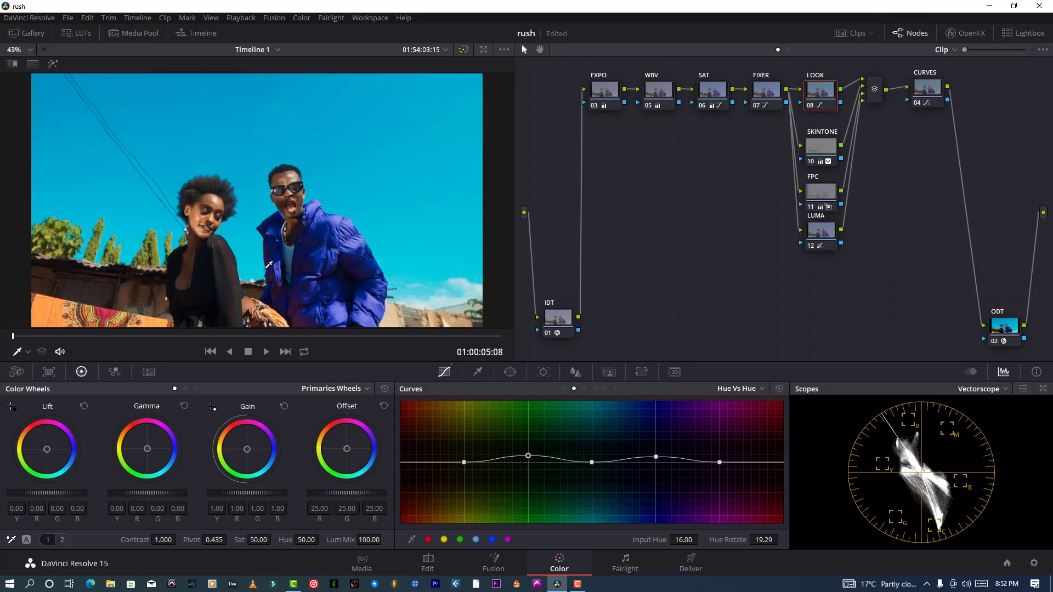
scroll(241, 242, down, 2)
scroll(197, 256, up, 2)
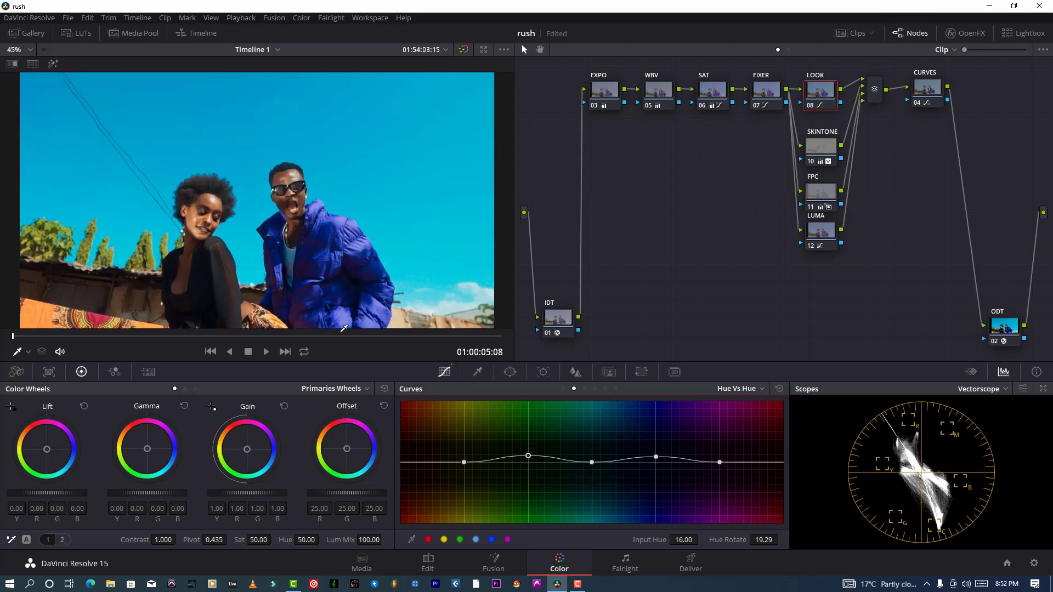
drag(531, 460, 532, 463)
scroll(208, 196, up, 1)
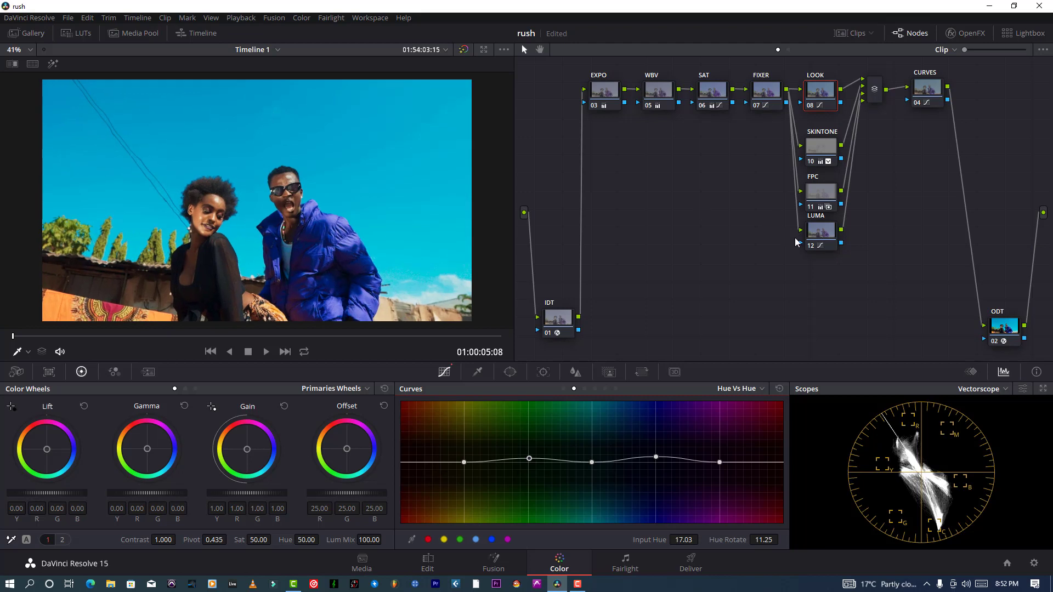
Move the CURVES node further along the chain and add a layer node beneath LUMA
click(821, 232)
drag(927, 90, 964, 89)
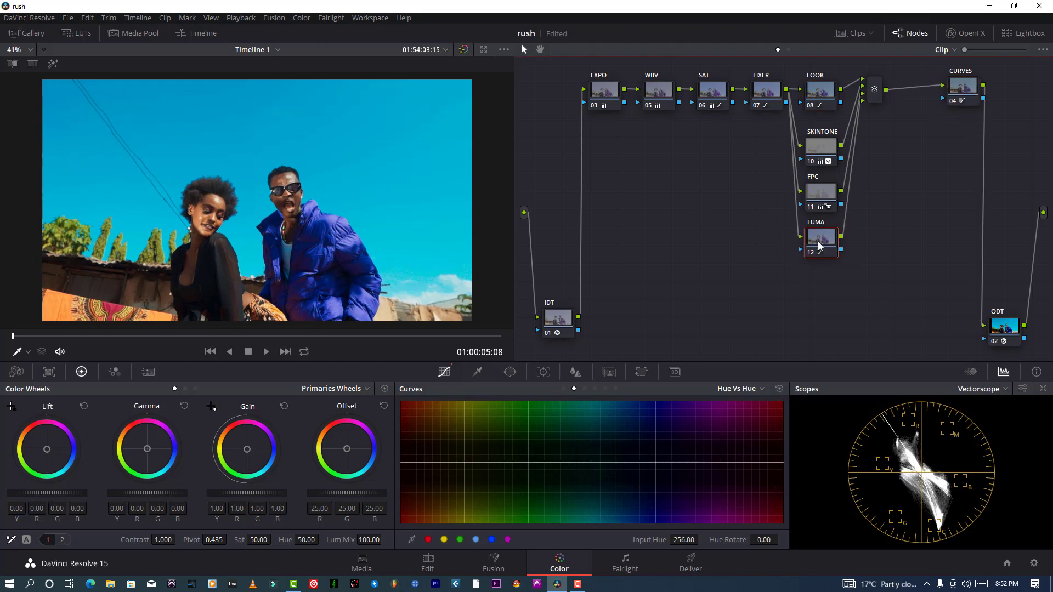
key(alt+l)
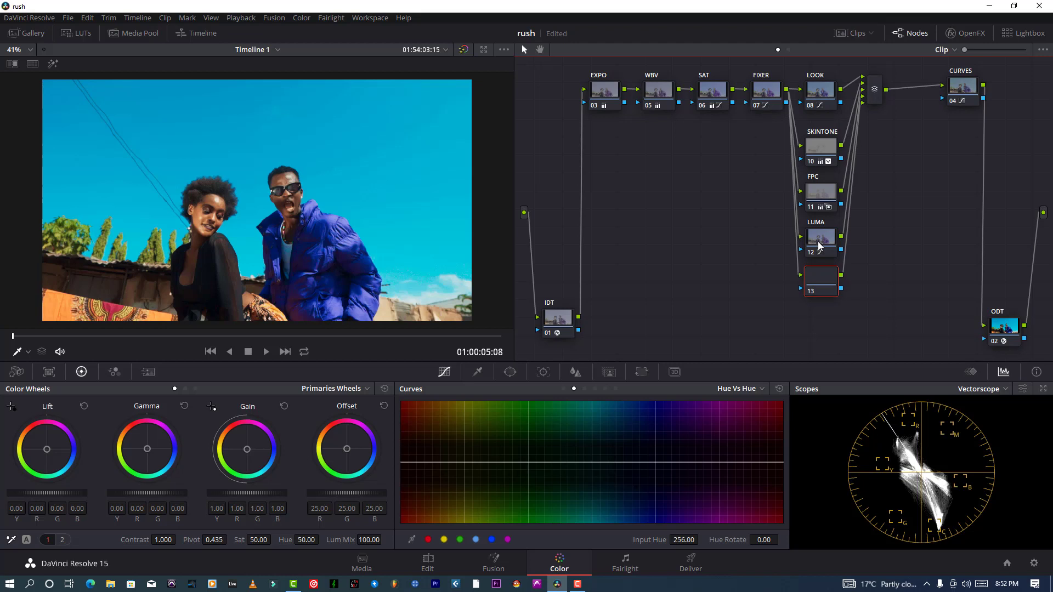
Add a soft circular window to the new node, stretched into a wide ellipse around the couple with size 55.28, aspect 76.49 and softness 9.73
click(511, 373)
click(448, 460)
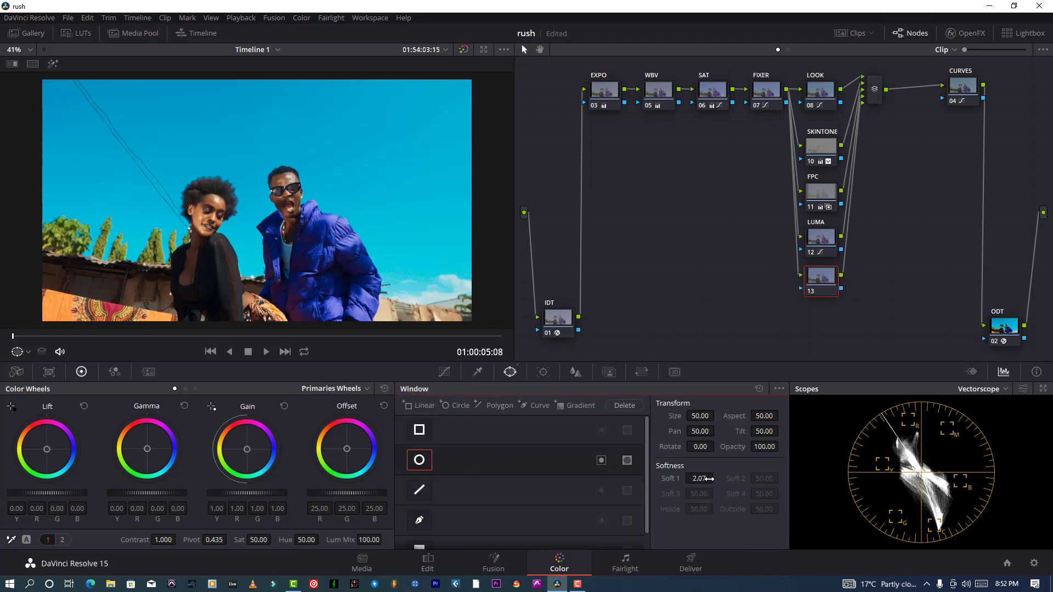
scroll(327, 200, down, 1)
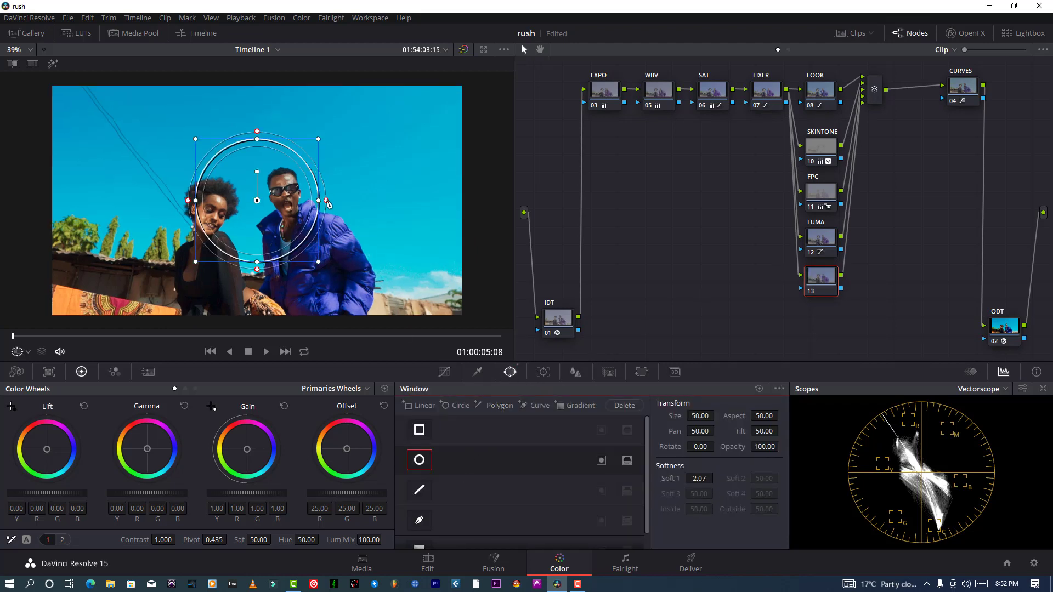
scroll(327, 202, down, 2)
drag(319, 201, 426, 210)
drag(257, 145, 260, 125)
click(444, 372)
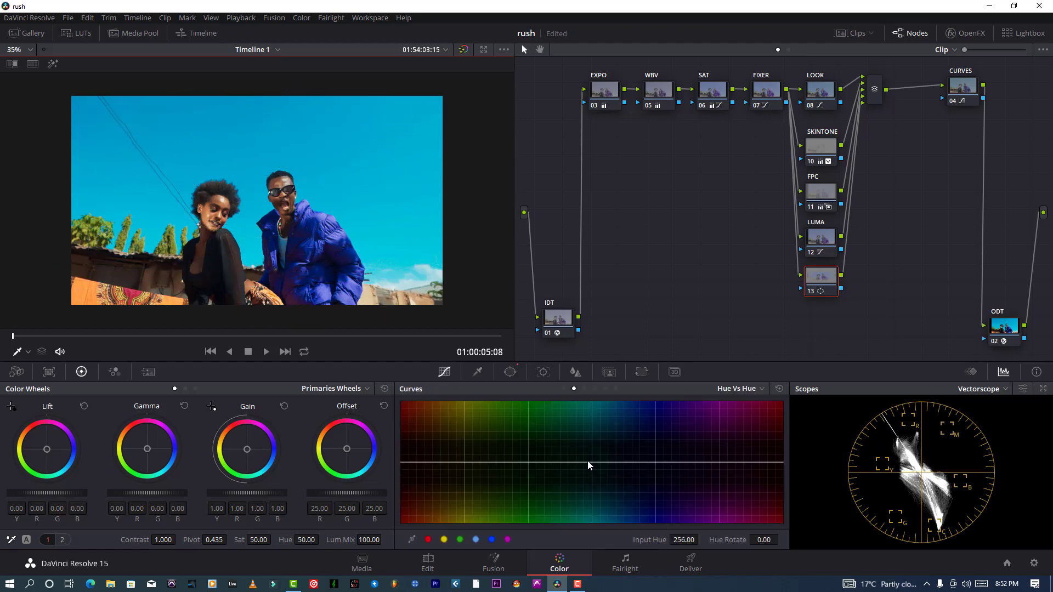
click(514, 374)
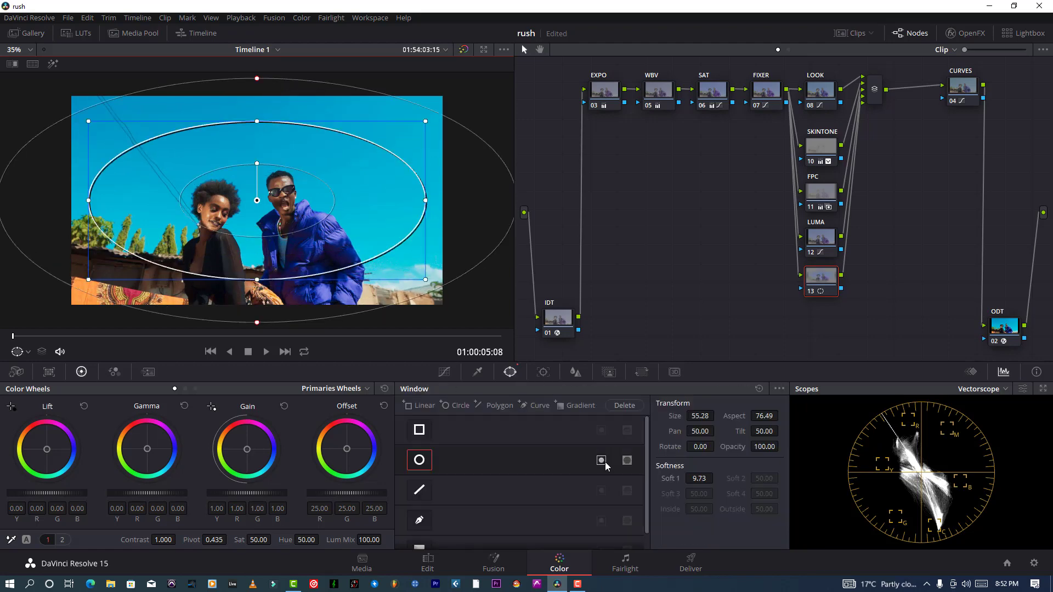
click(444, 372)
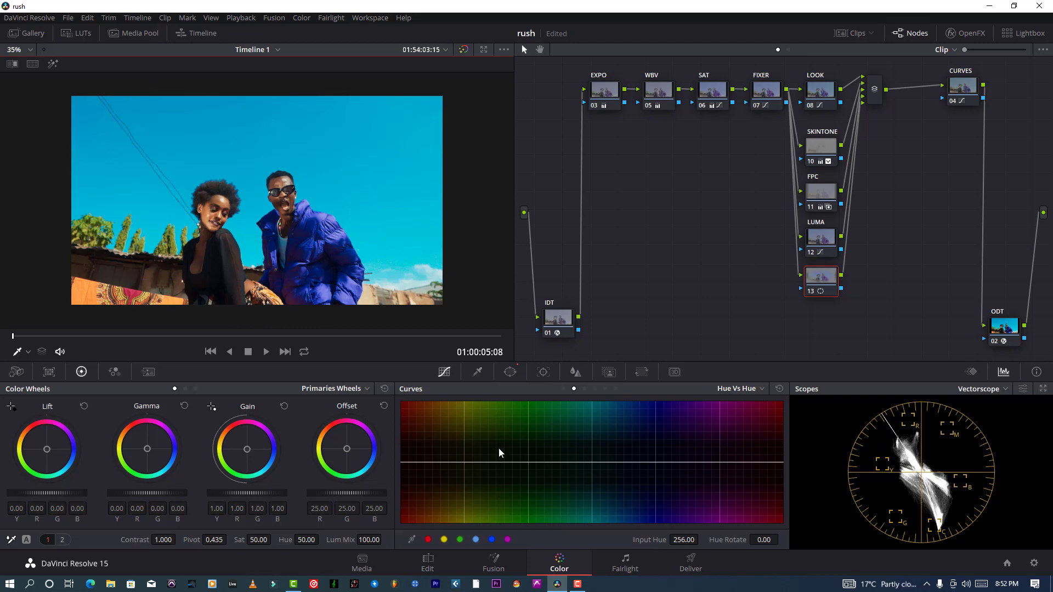
Pull the midpoint of the windowed node's custom curve slightly below the diagonal to create a subtle vignette
click(558, 389)
drag(524, 476, 528, 479)
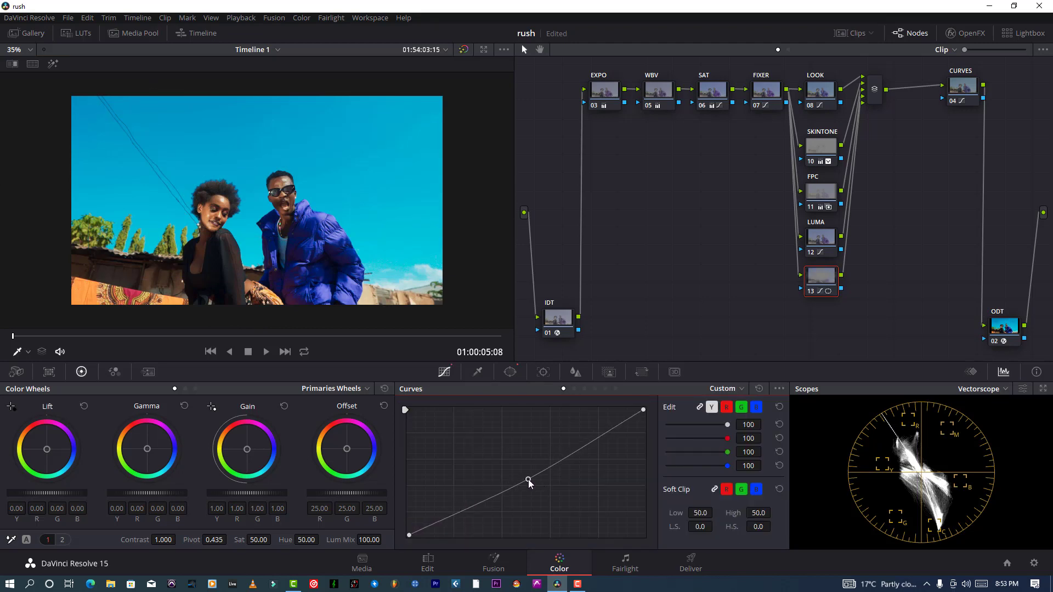
drag(528, 480, 528, 477)
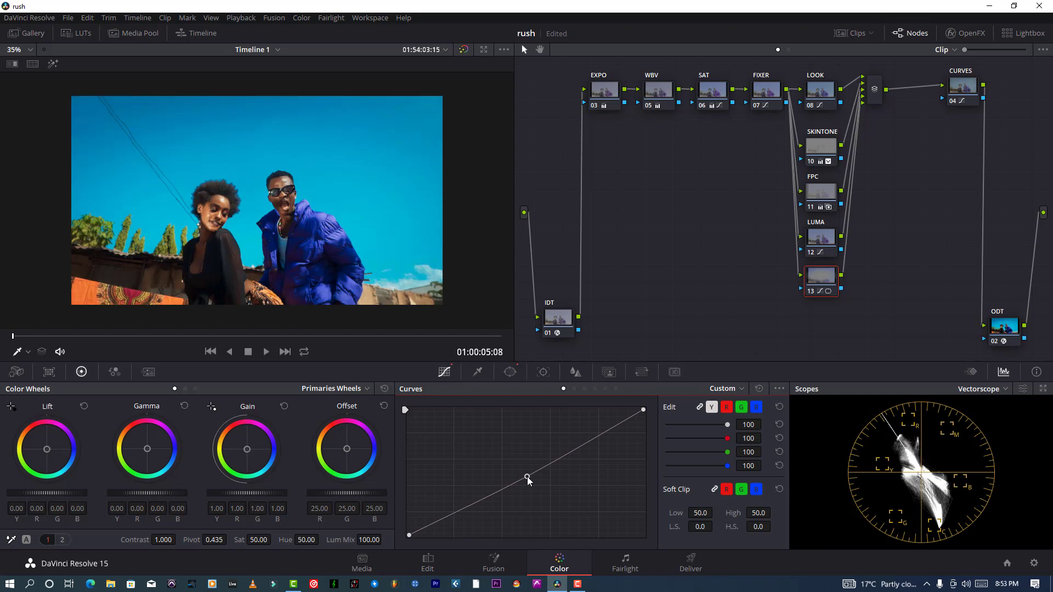
scroll(295, 205, up, 2)
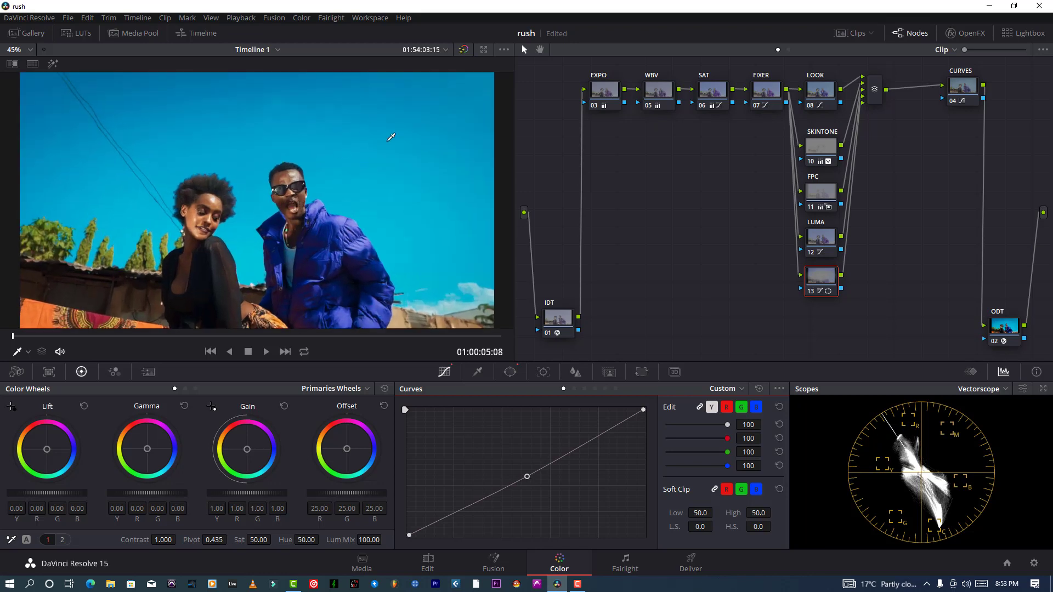
scroll(384, 176, down, 1)
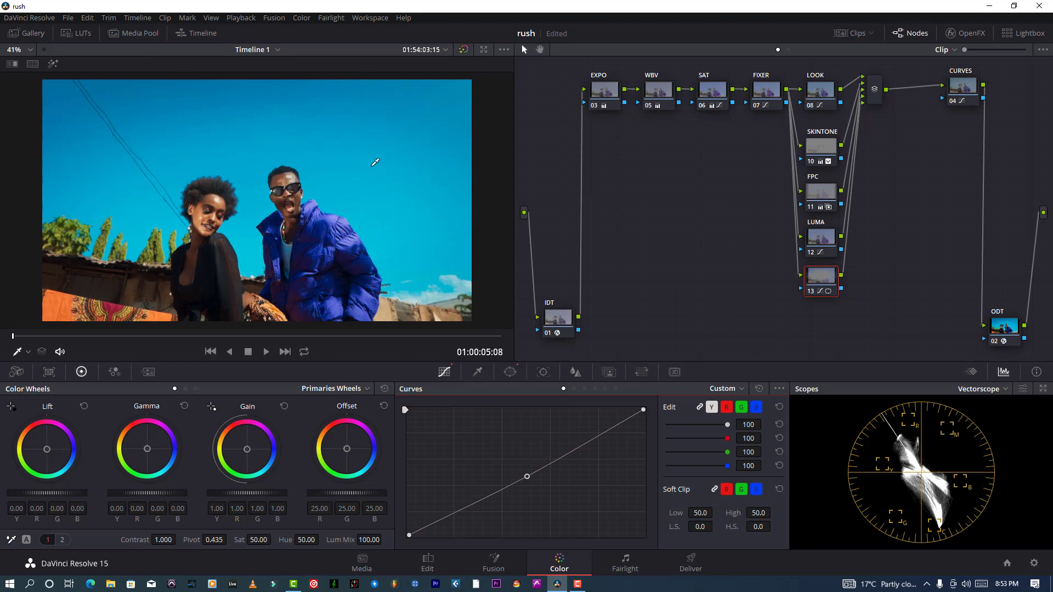
Review the graded second clip and the first clip in full screen at several points along the timeline
key(ctrl+f)
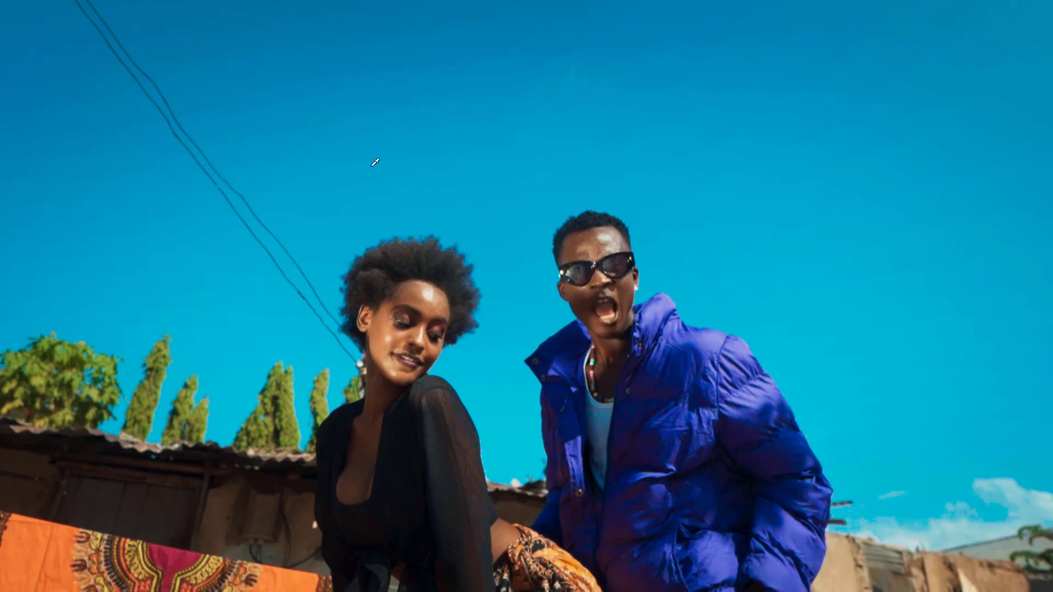
mouse_move(653, 571)
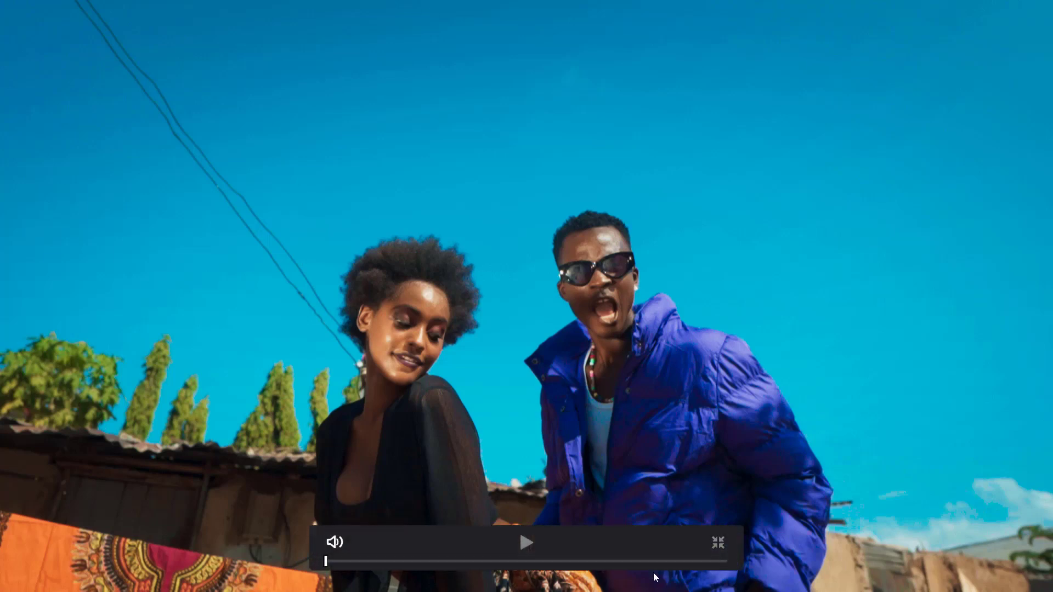
click(500, 559)
click(558, 561)
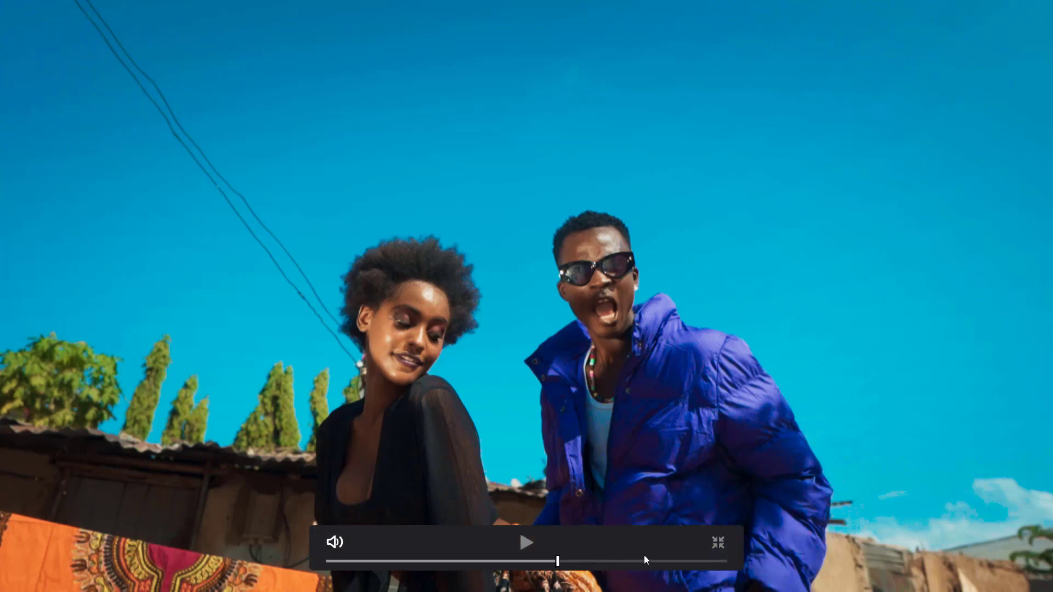
click(646, 561)
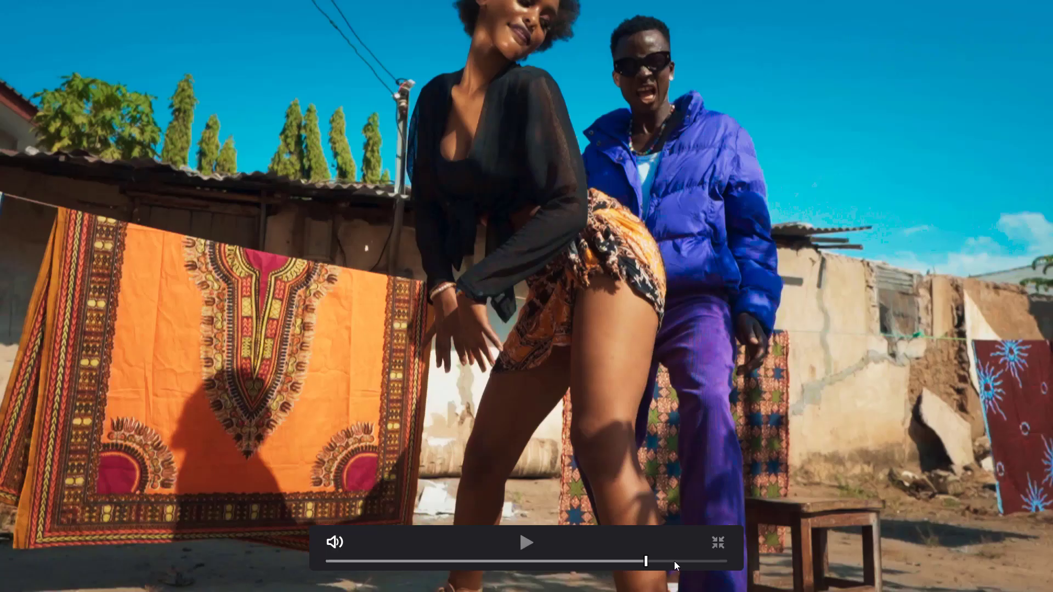
click(709, 556)
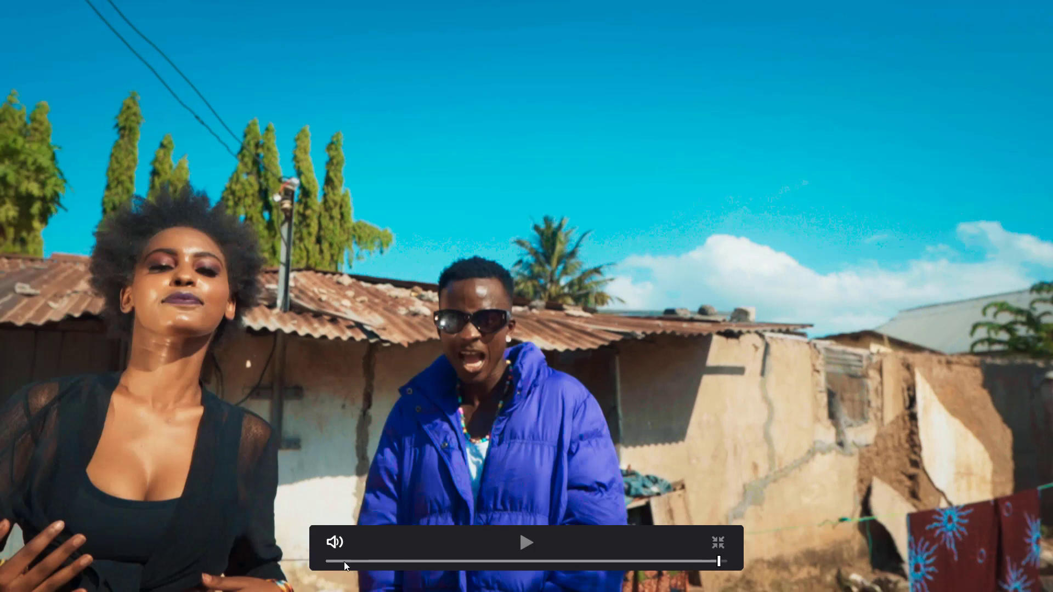
click(345, 561)
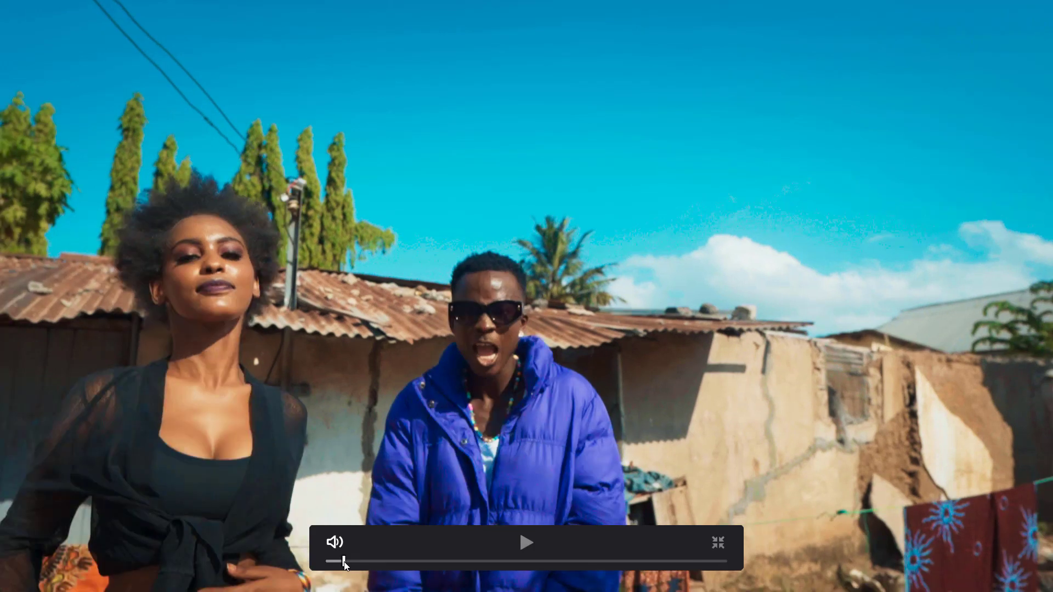
drag(344, 562, 310, 562)
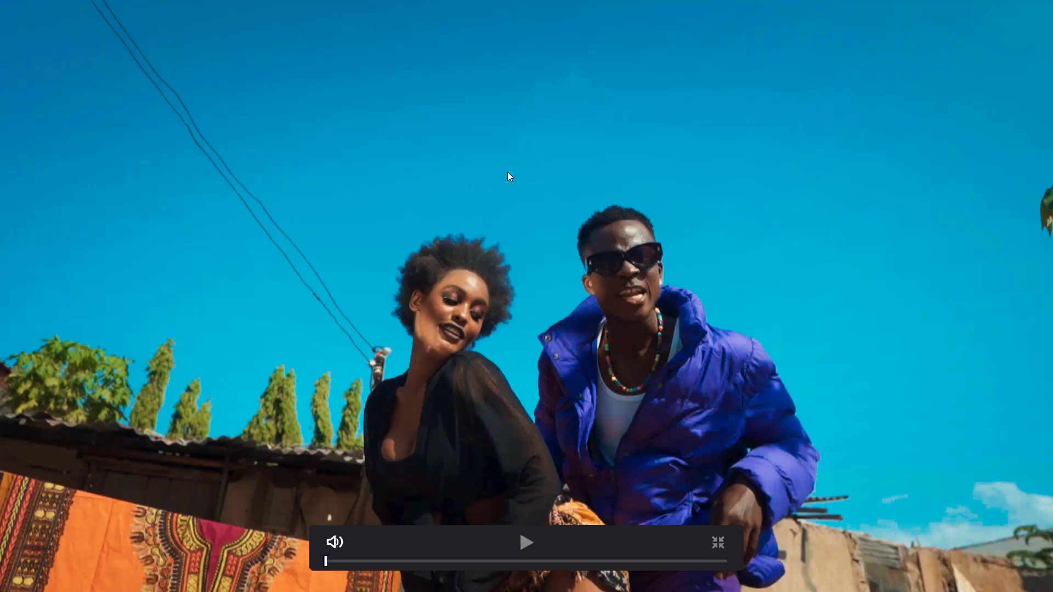
click(718, 542)
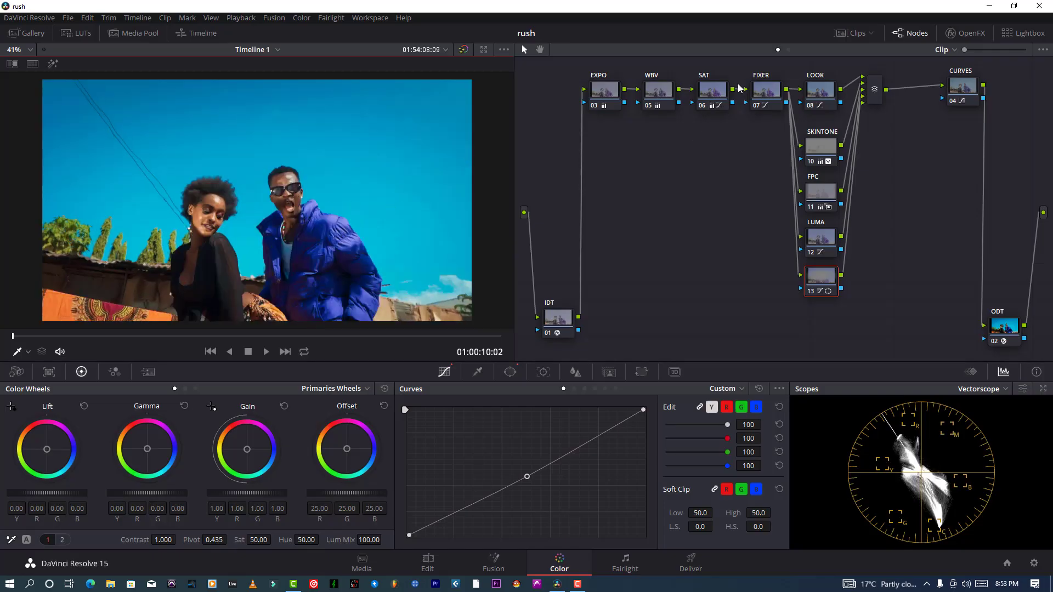
Open the third clip and compare its existing grade with the ungraded image
click(850, 33)
click(174, 329)
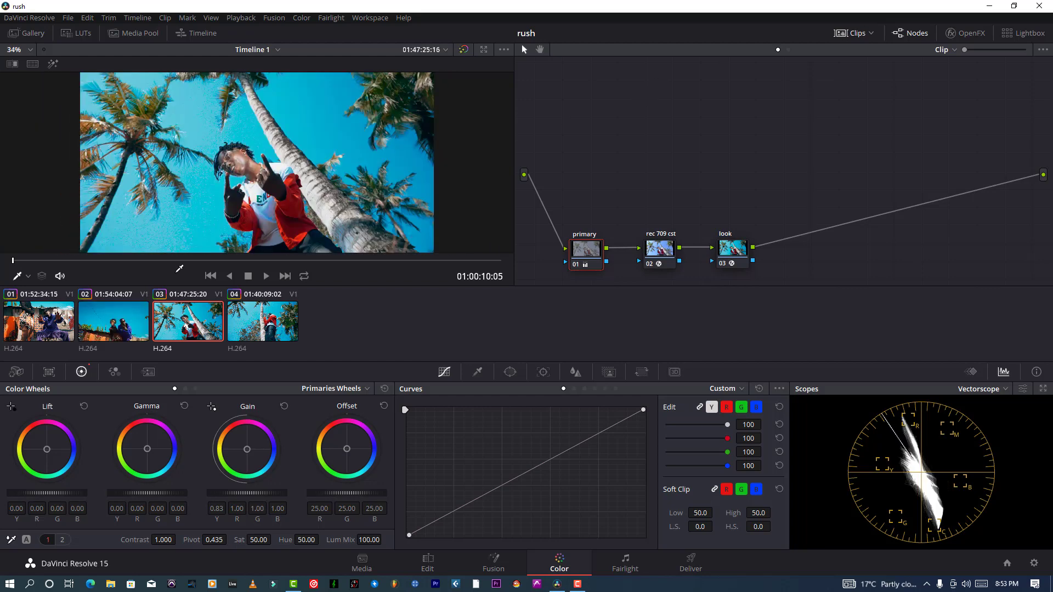
click(854, 34)
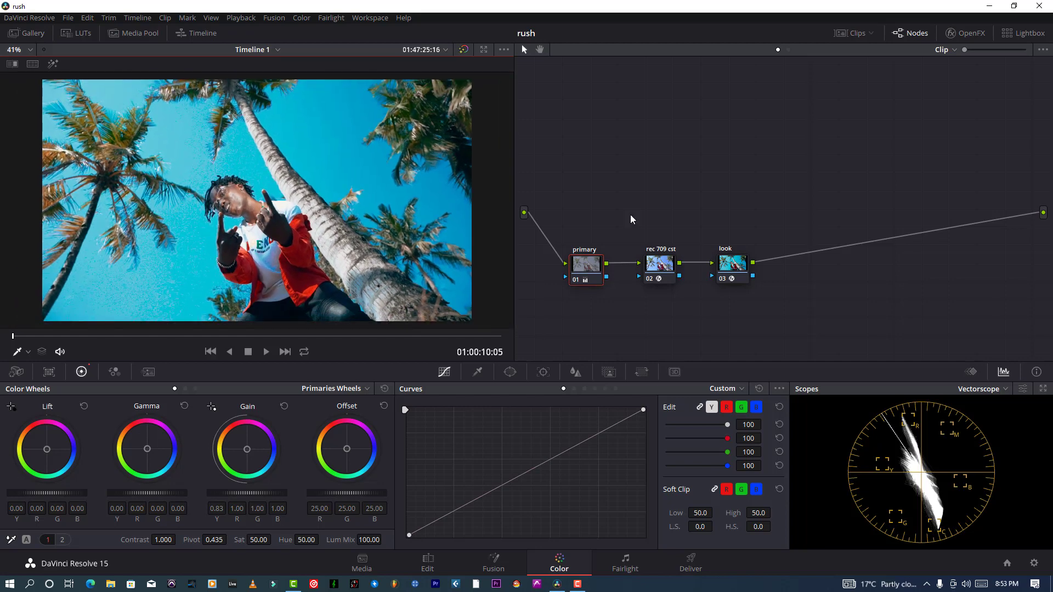
click(464, 49)
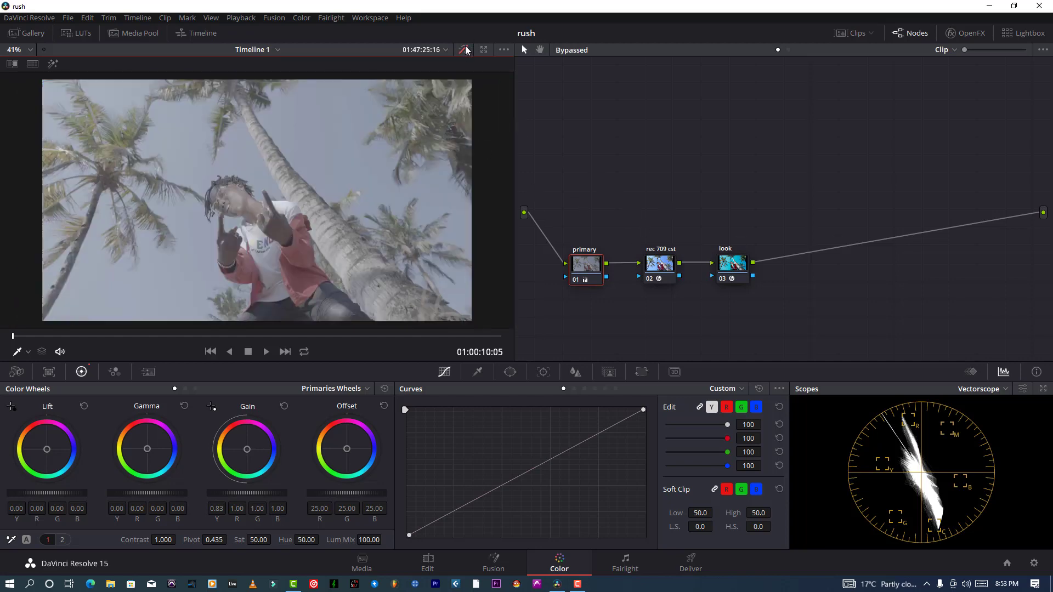
click(464, 49)
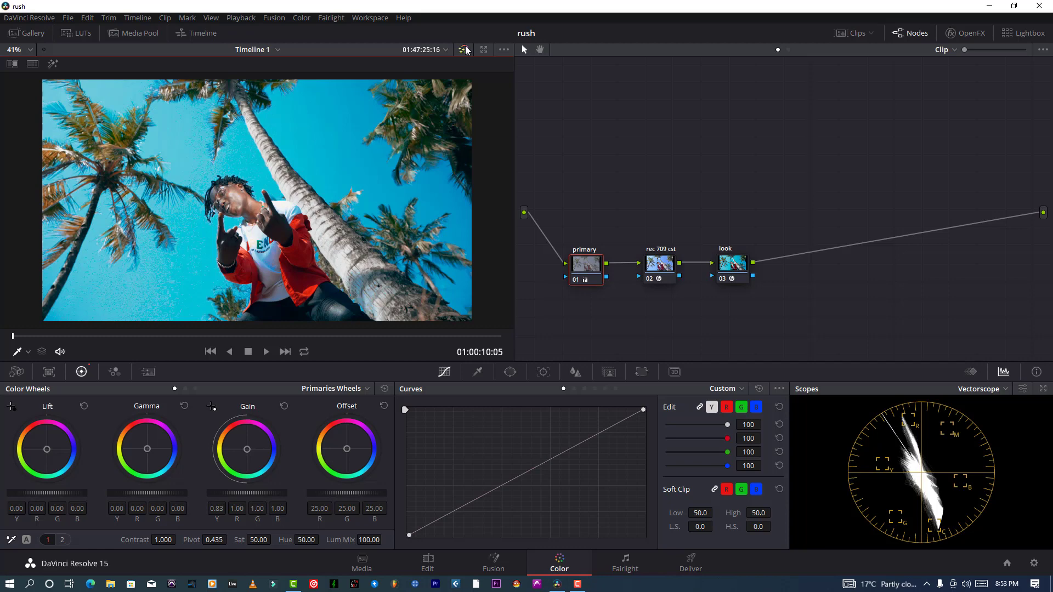
Apply the second clip's grade to the third clip, replacing its primary, rec 709 cst and look nodes
click(844, 33)
right_click(106, 323)
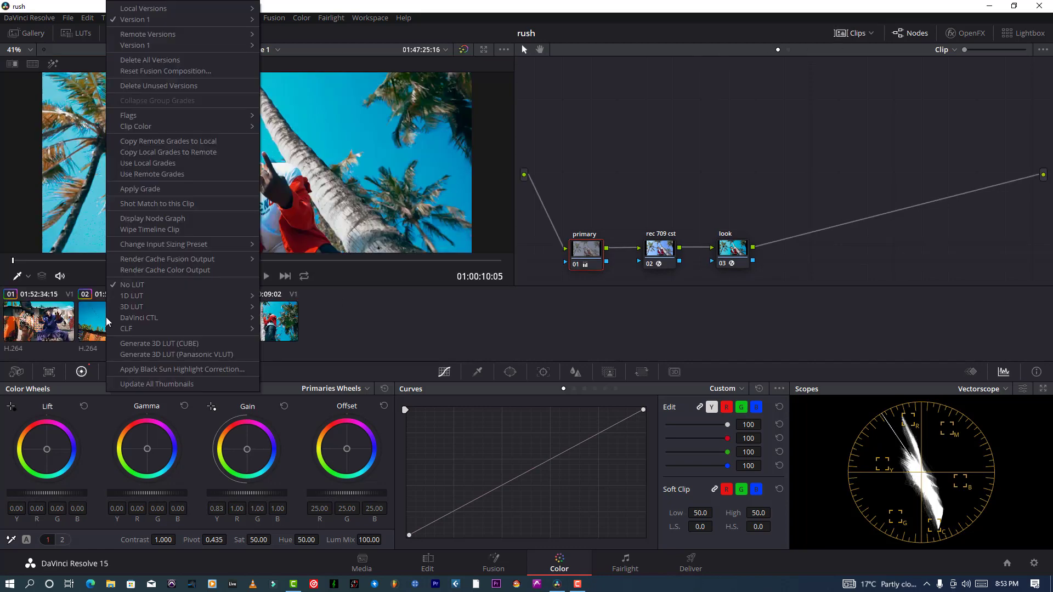
click(155, 193)
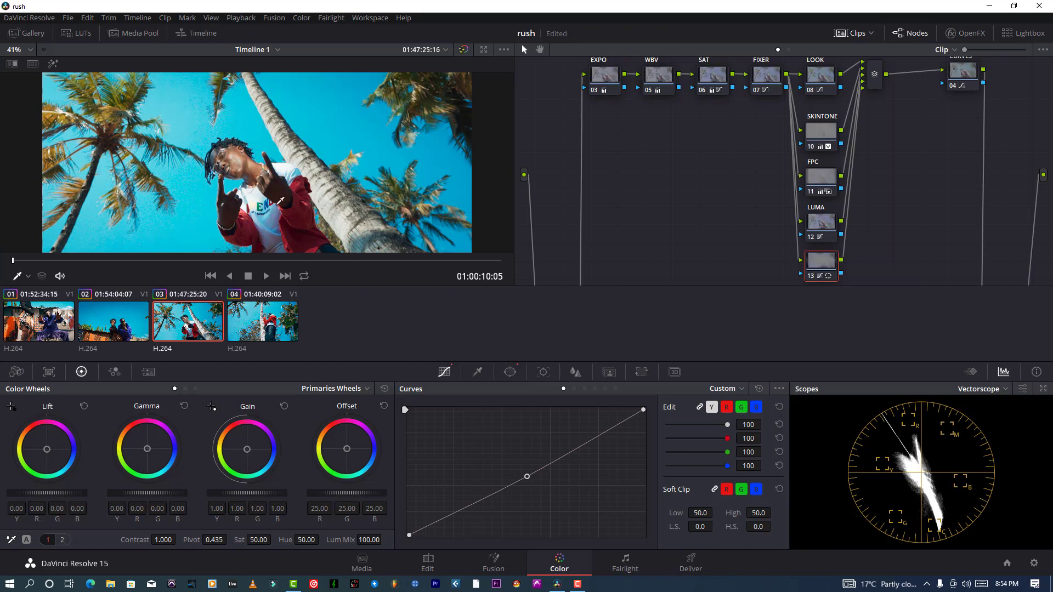
click(853, 33)
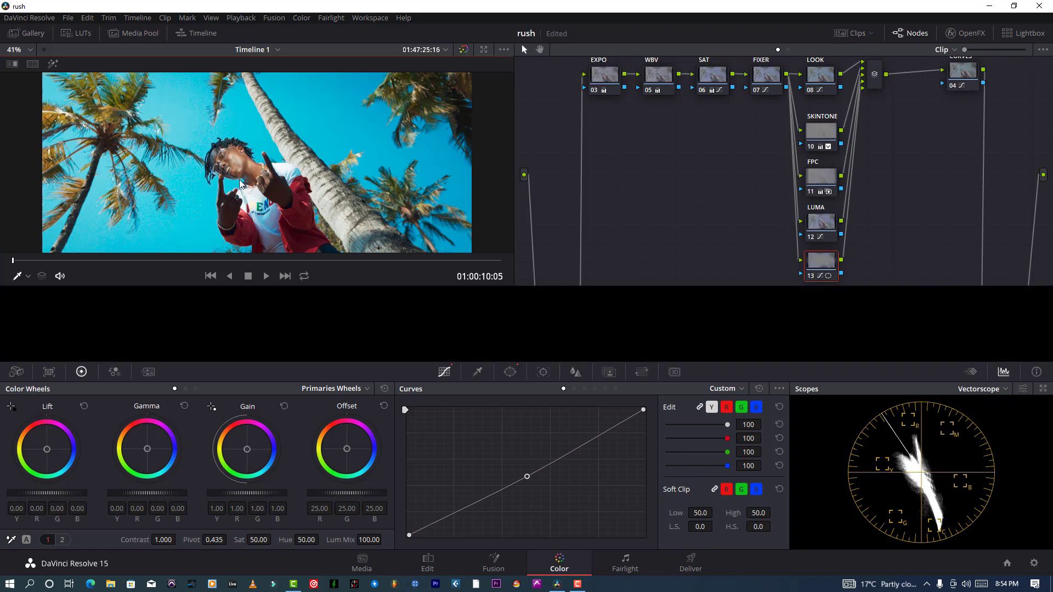
scroll(205, 204, up, 3)
scroll(205, 205, down, 2)
scroll(209, 203, up, 1)
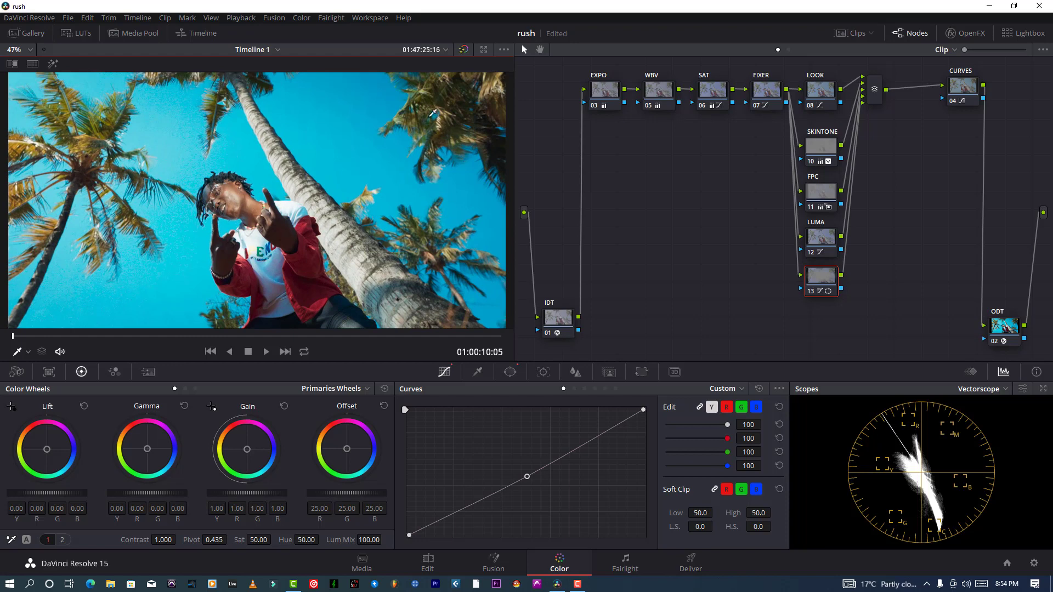
Compare the third clip's copied grade with the ungraded image and its previous grade, ending on the copied grade
click(463, 49)
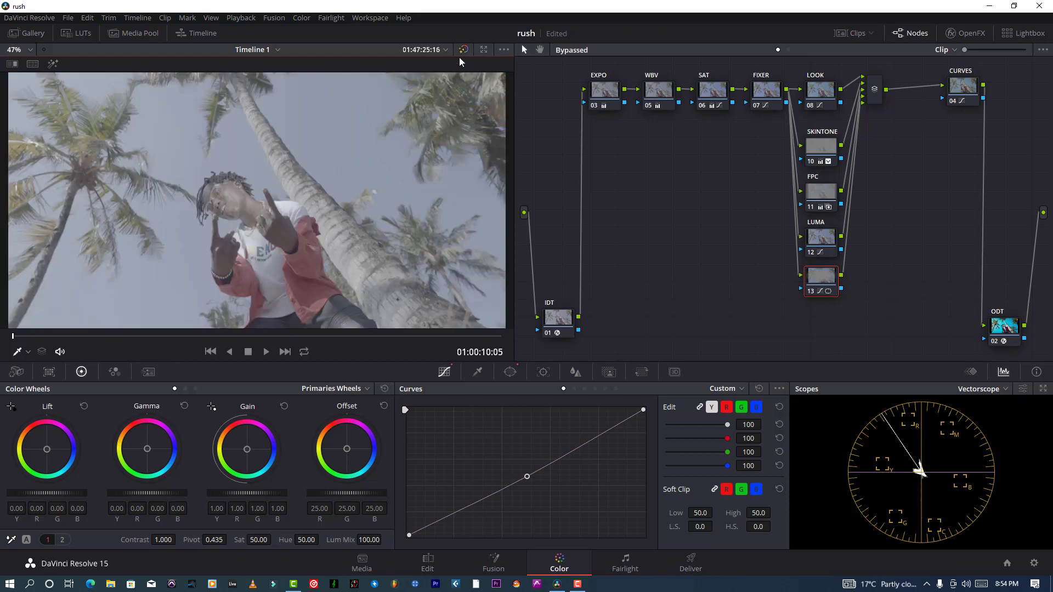
key(shift+d)
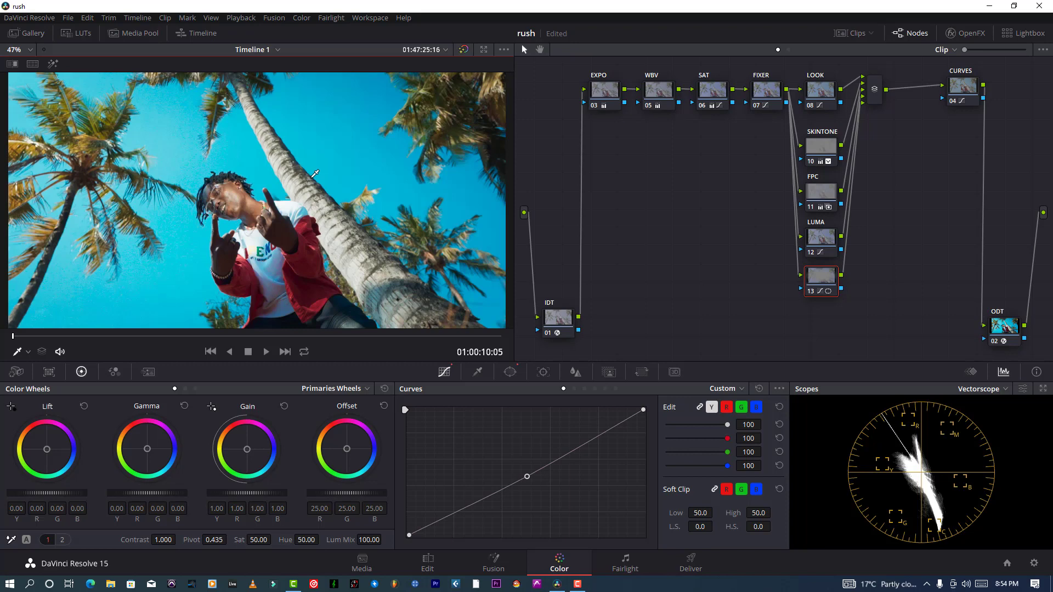
key(ctrl+b)
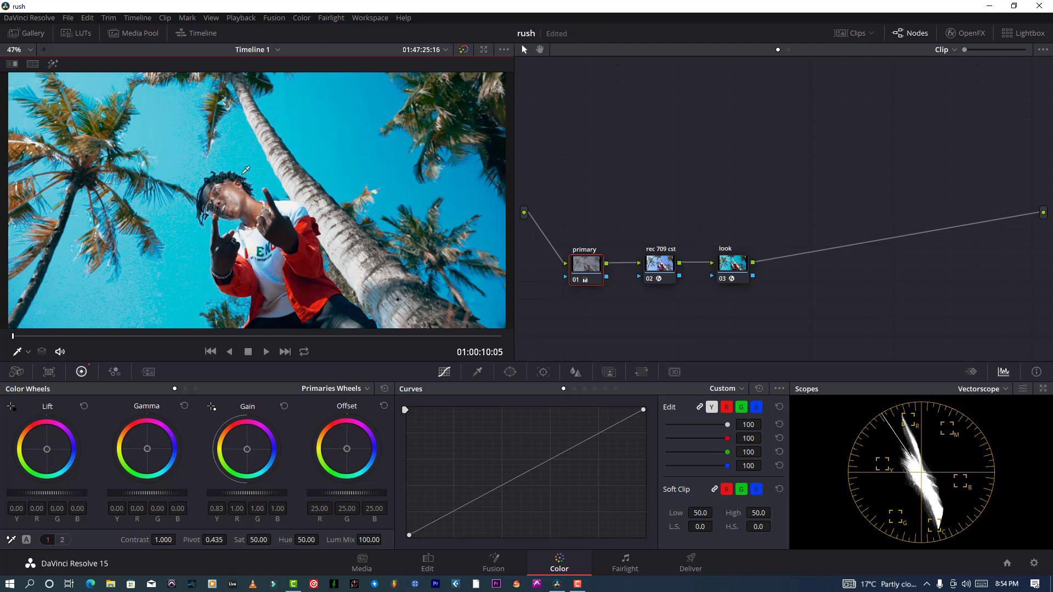
click(88, 18)
mouse_move(93, 55)
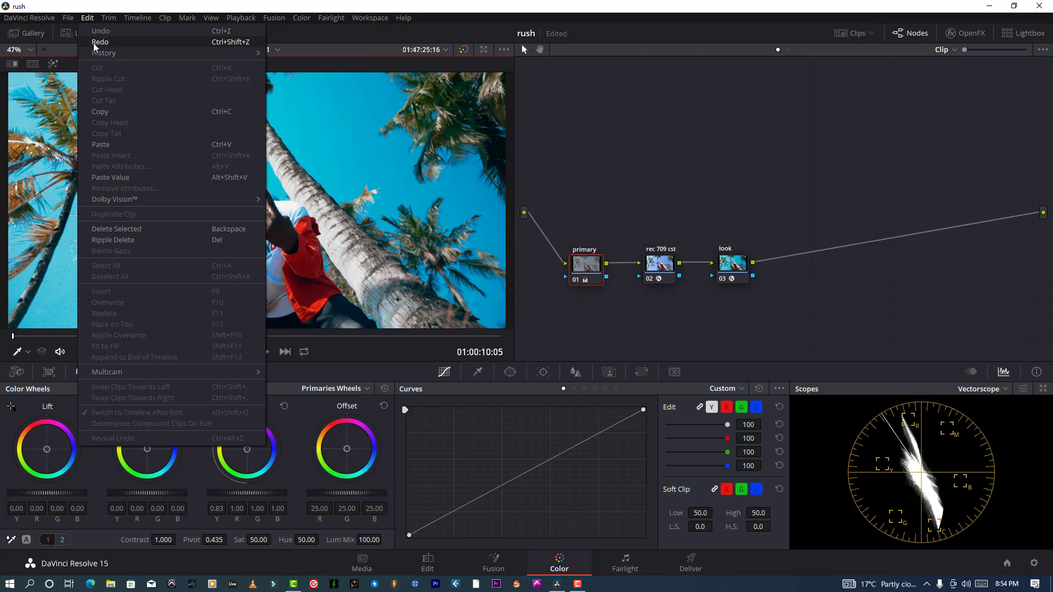
click(94, 42)
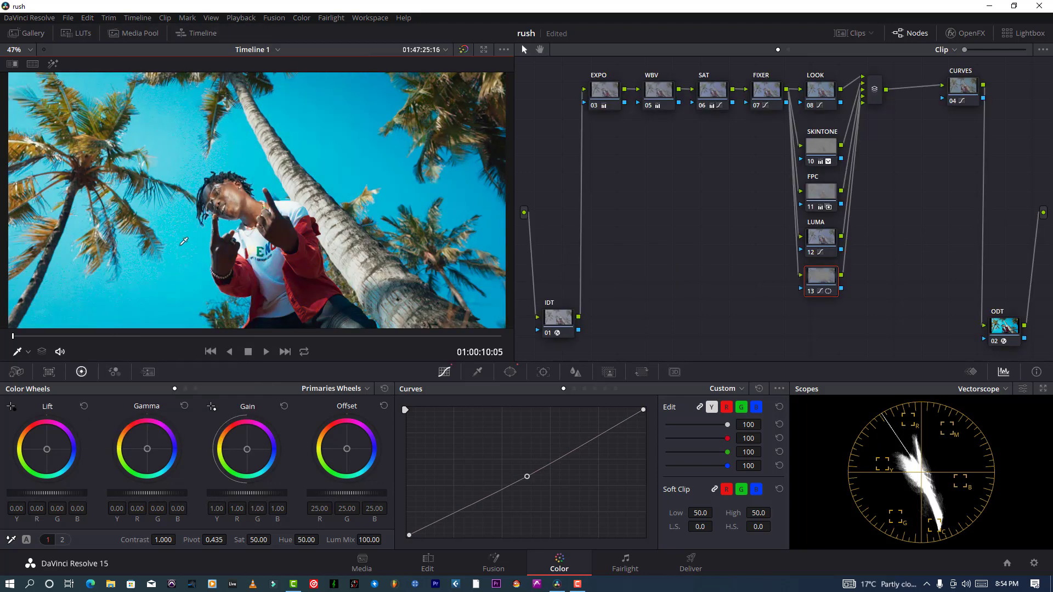
Pull the midpoint of the vignette node's custom curve down slightly on the third clip
scroll(301, 163, down, 2)
click(820, 280)
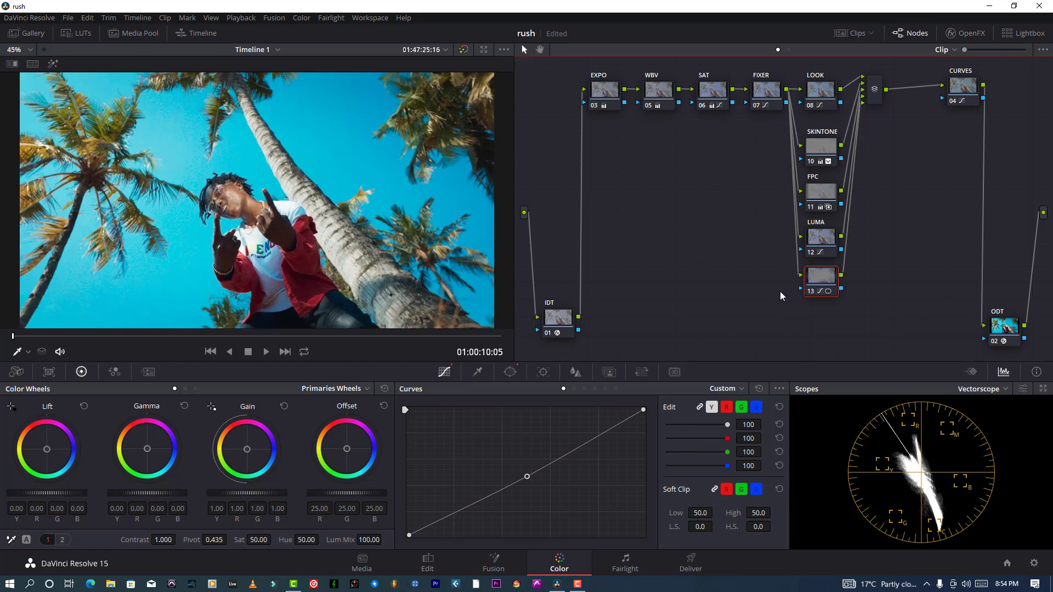
drag(528, 476, 528, 480)
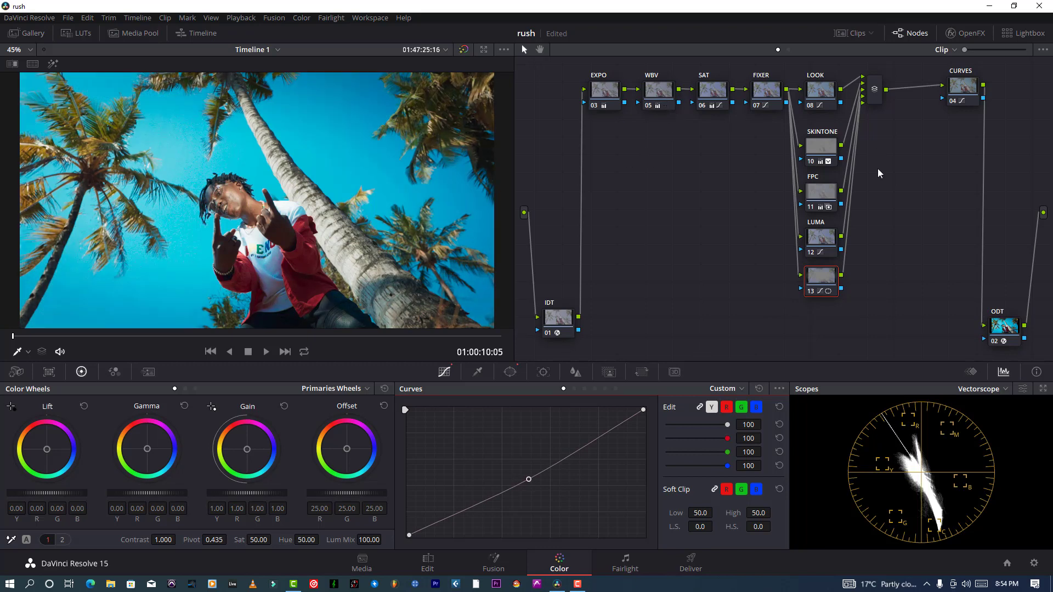
Reset the WBV node's primary color wheels and check the clip at several points along the timeline
click(667, 93)
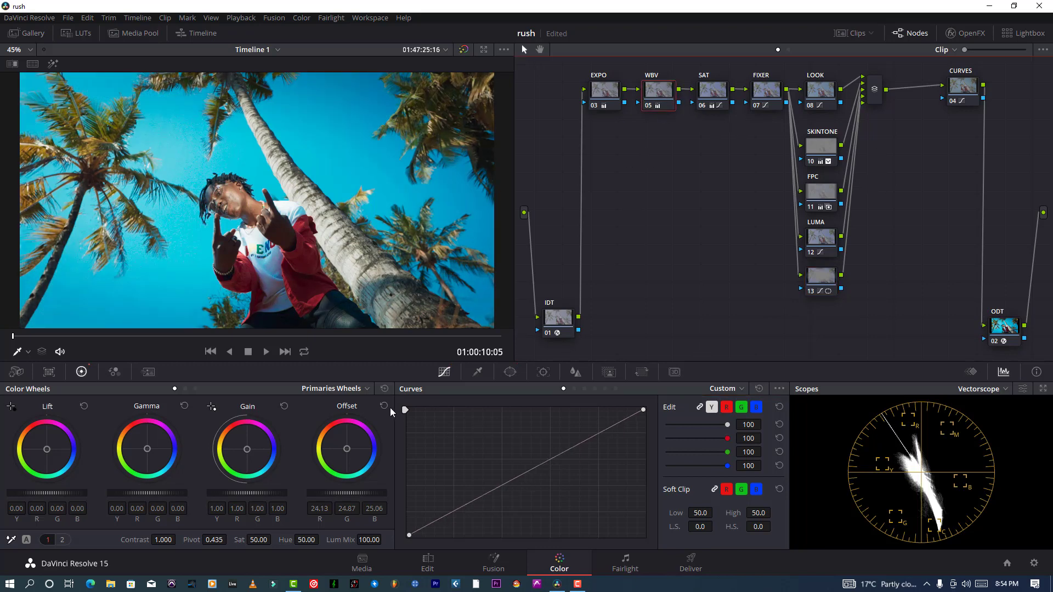
click(384, 389)
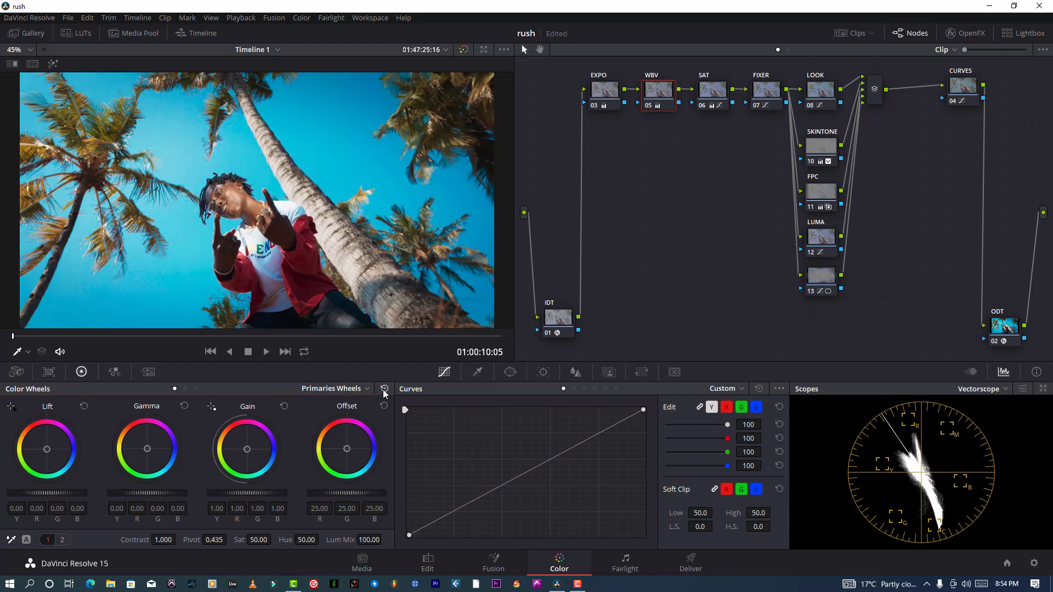
click(604, 96)
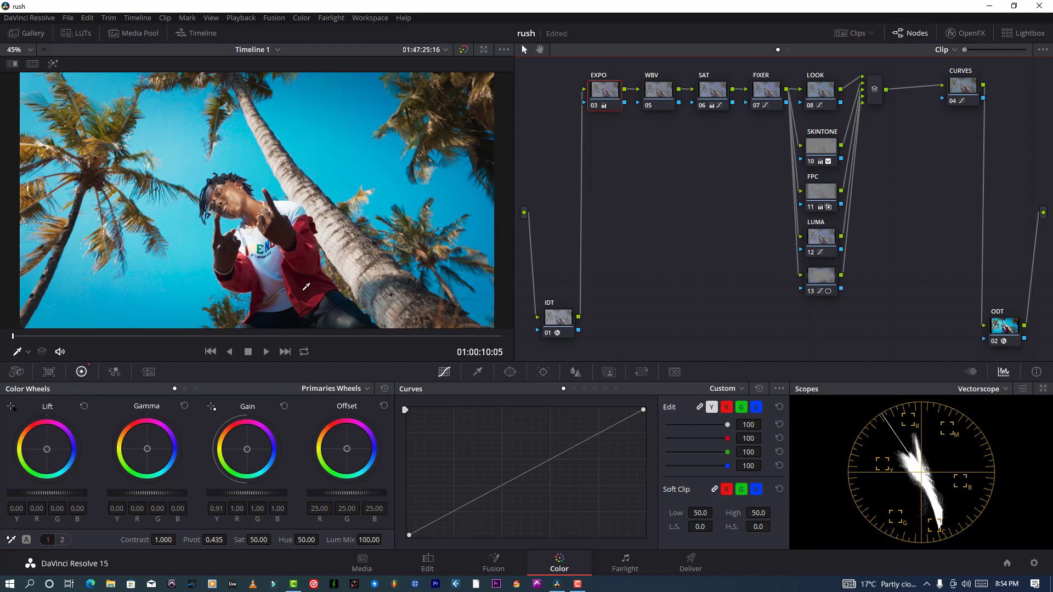
click(276, 334)
key(Down)
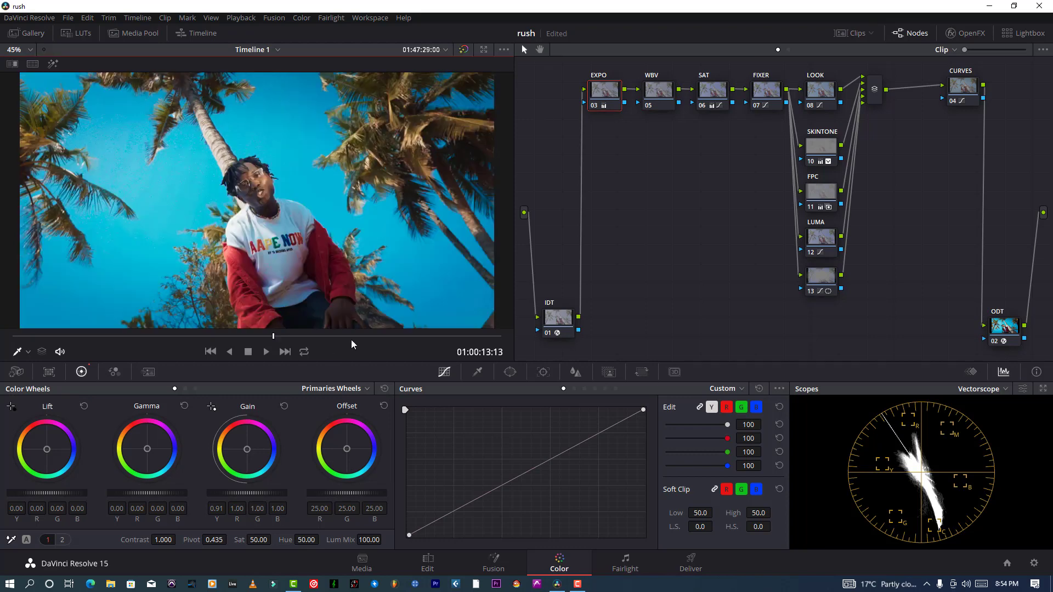
key(shift+Right)
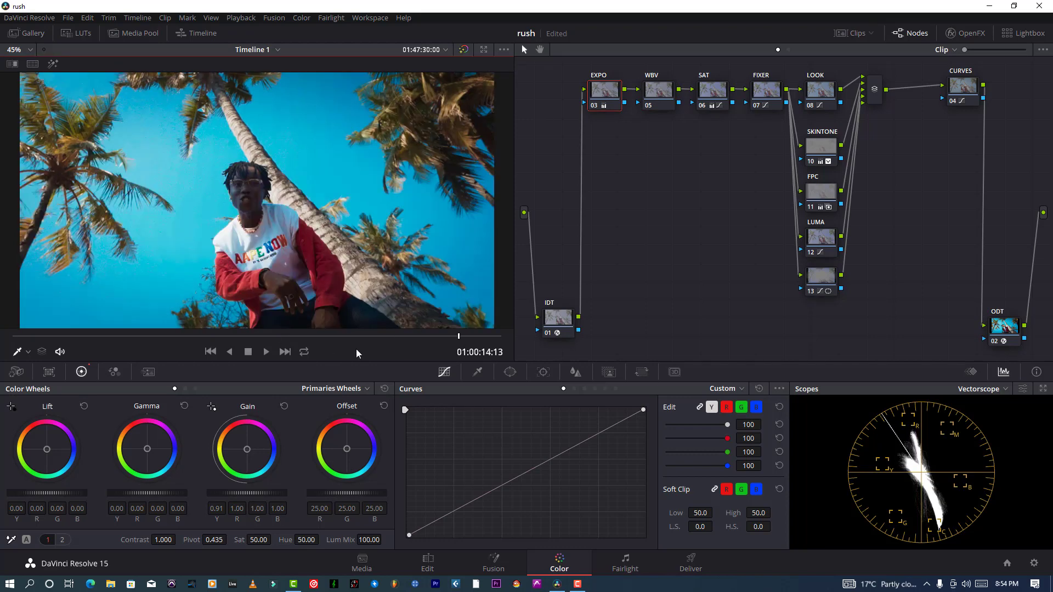
drag(137, 339, 65, 334)
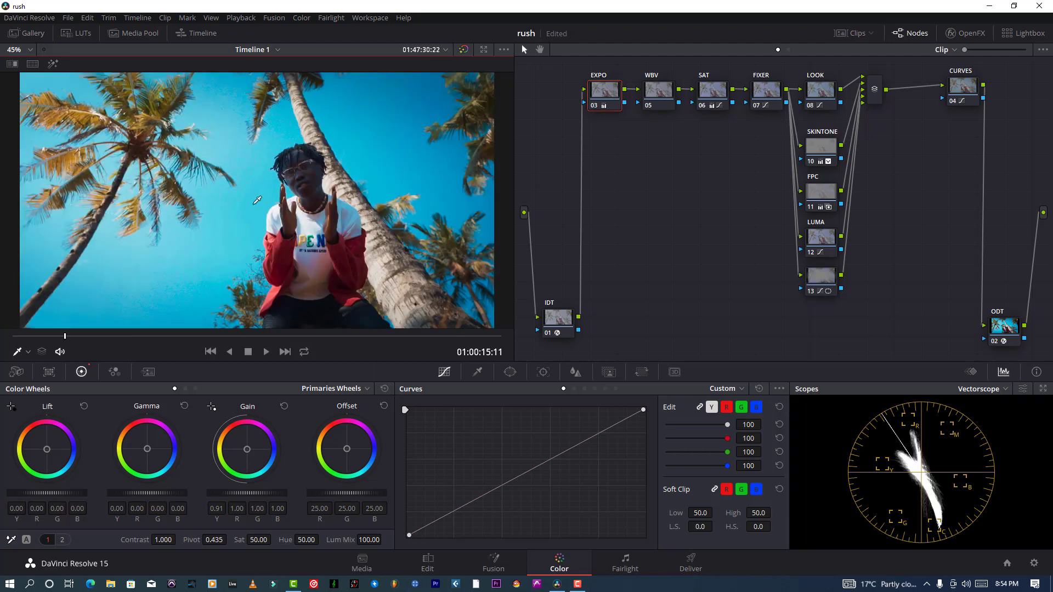
click(153, 336)
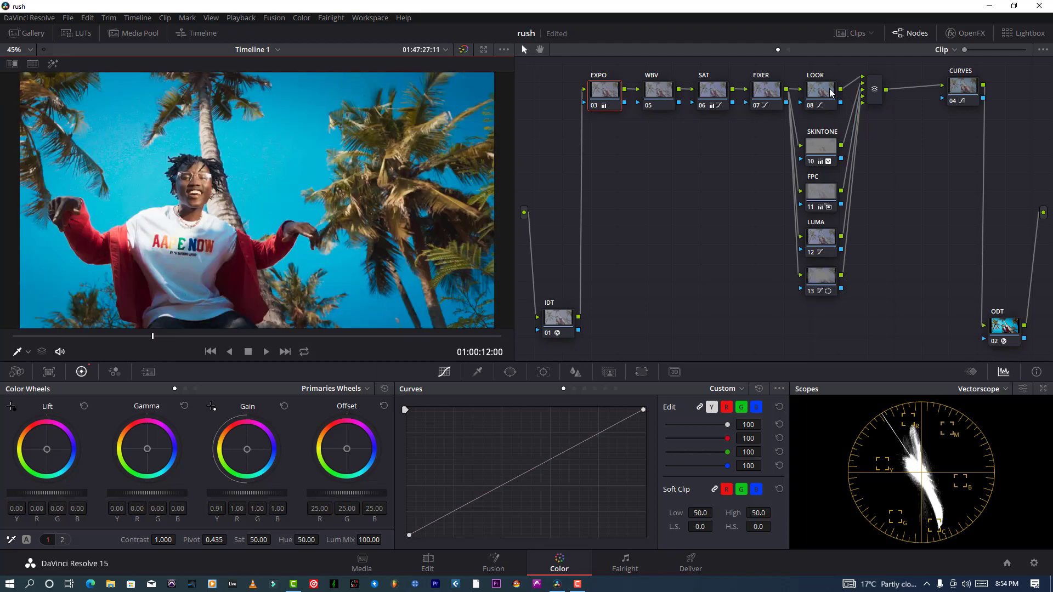
Reshape the LOOK node's Hue Vs Hue curve, replacing the green point and setting hue rotation to -27.32 for yellow and -33.75 for green
click(817, 93)
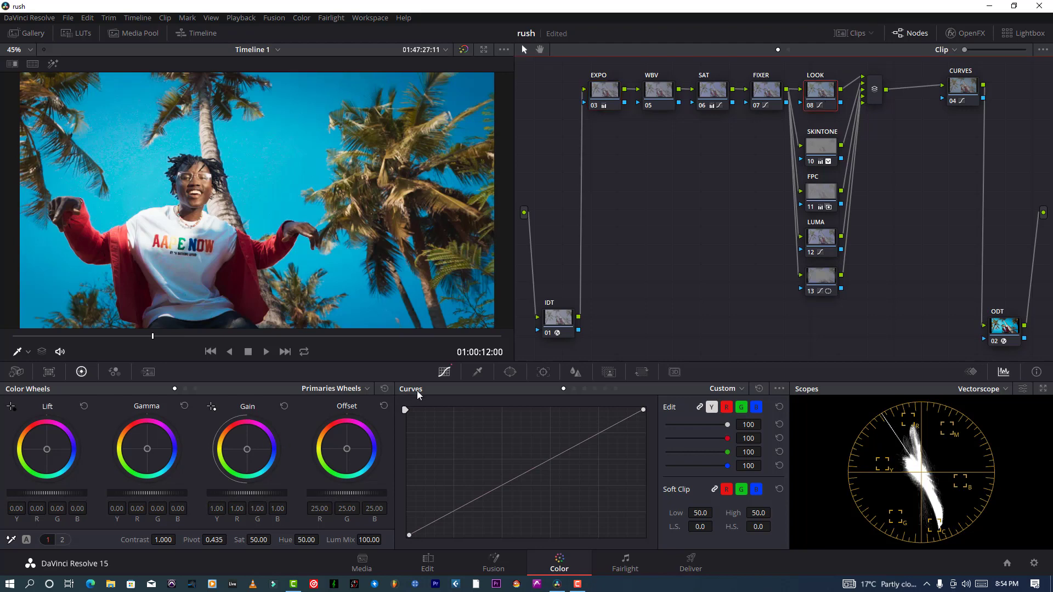
click(574, 390)
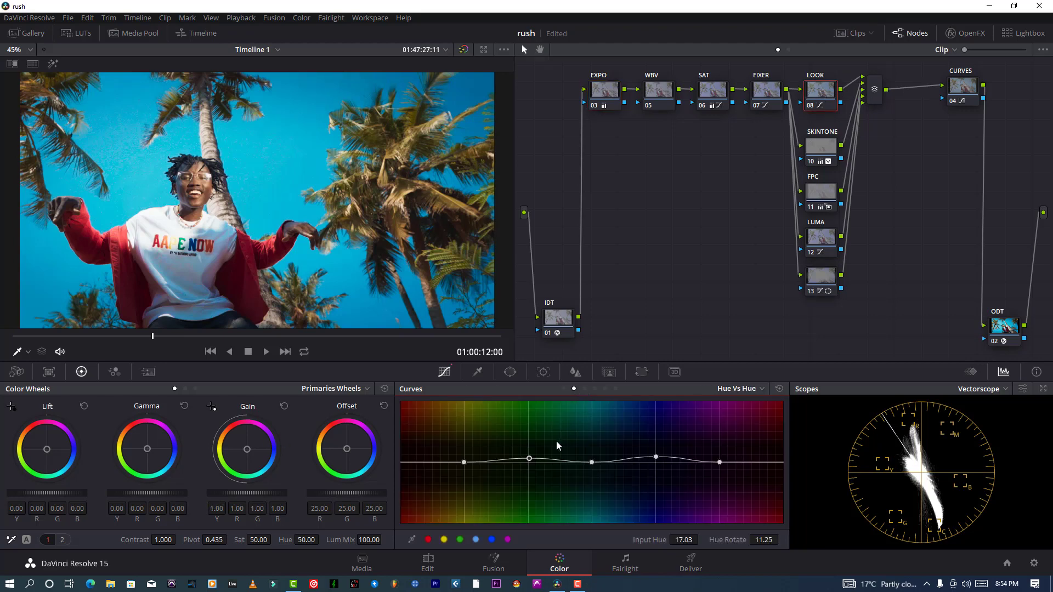
right_click(530, 460)
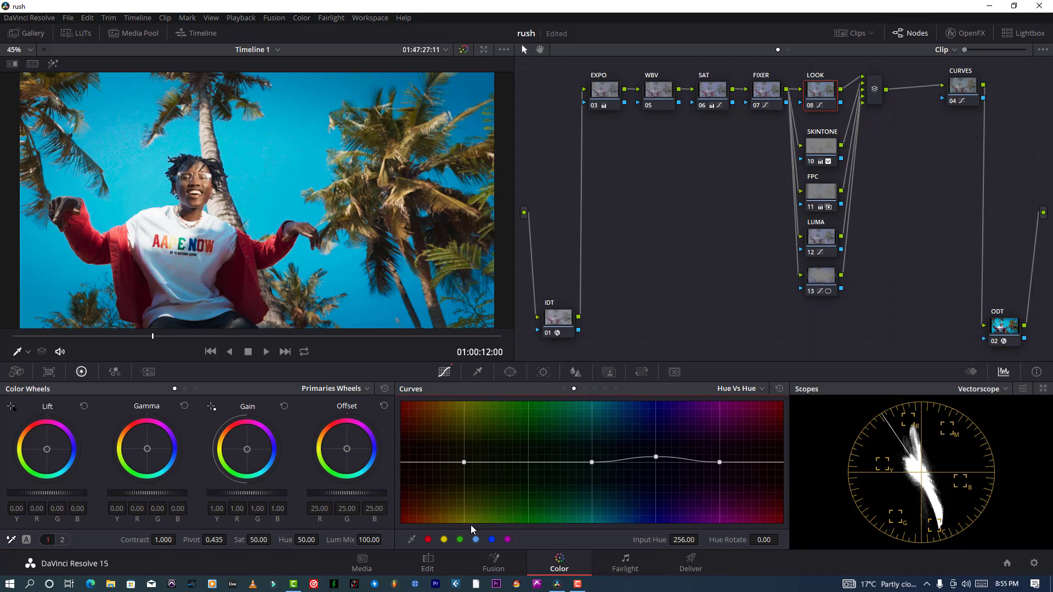
click(460, 540)
drag(525, 468, 467, 471)
click(444, 540)
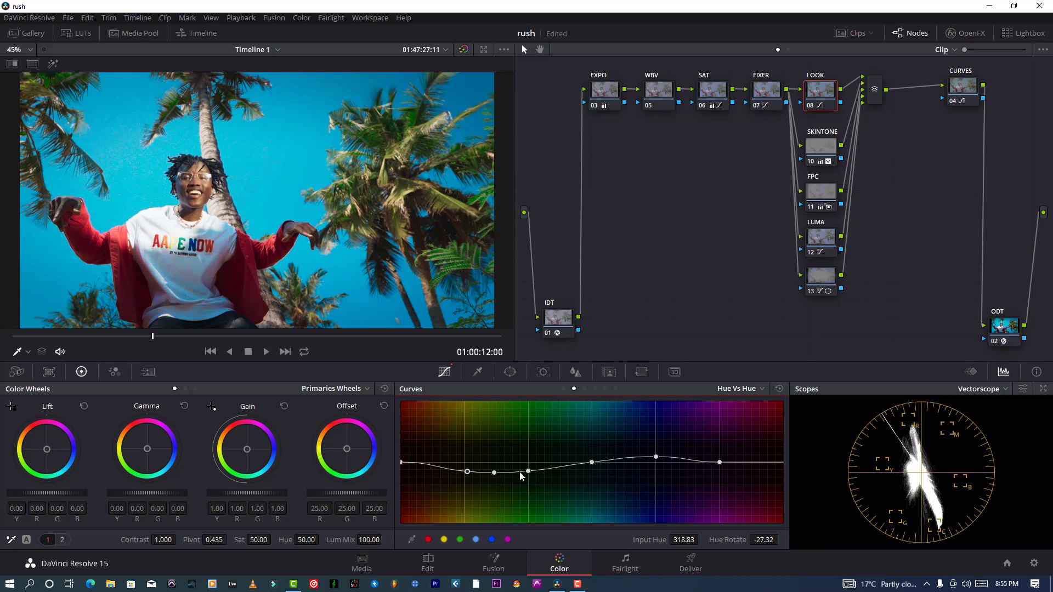
drag(526, 475, 531, 476)
click(439, 336)
scroll(125, 257, down, 2)
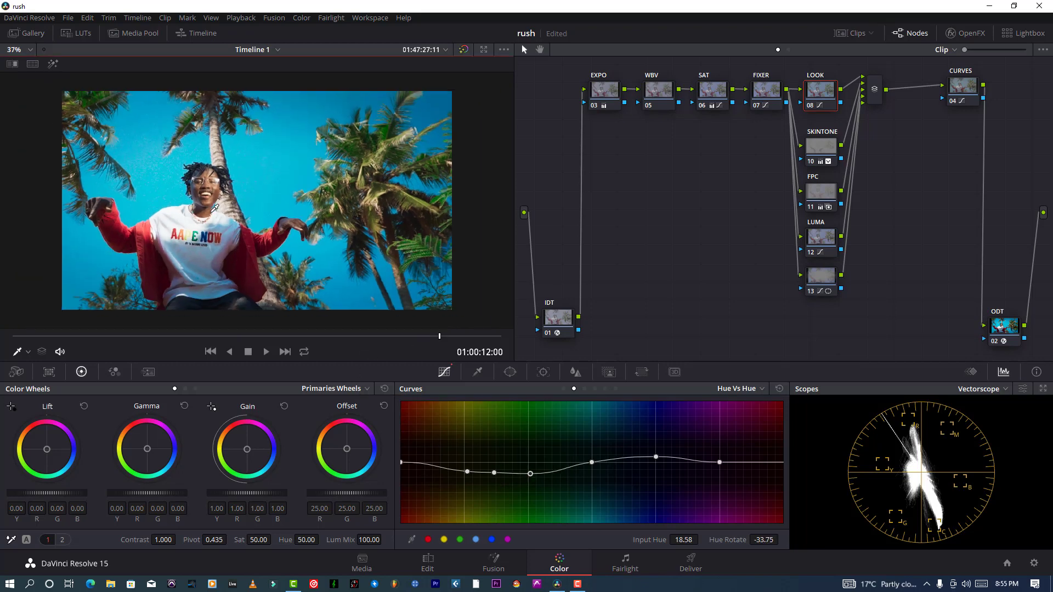
click(87, 337)
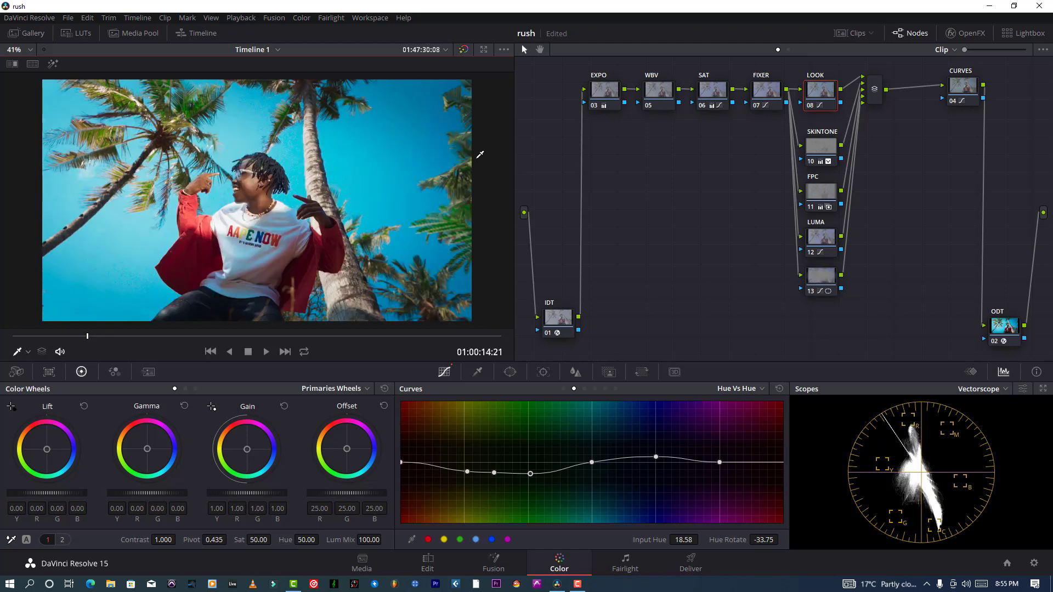
Set the SKINTONE node's lift to -0.03, master gamma to -0.02, contrast to 1.084 and saturation to 29.40, and save the project
click(835, 153)
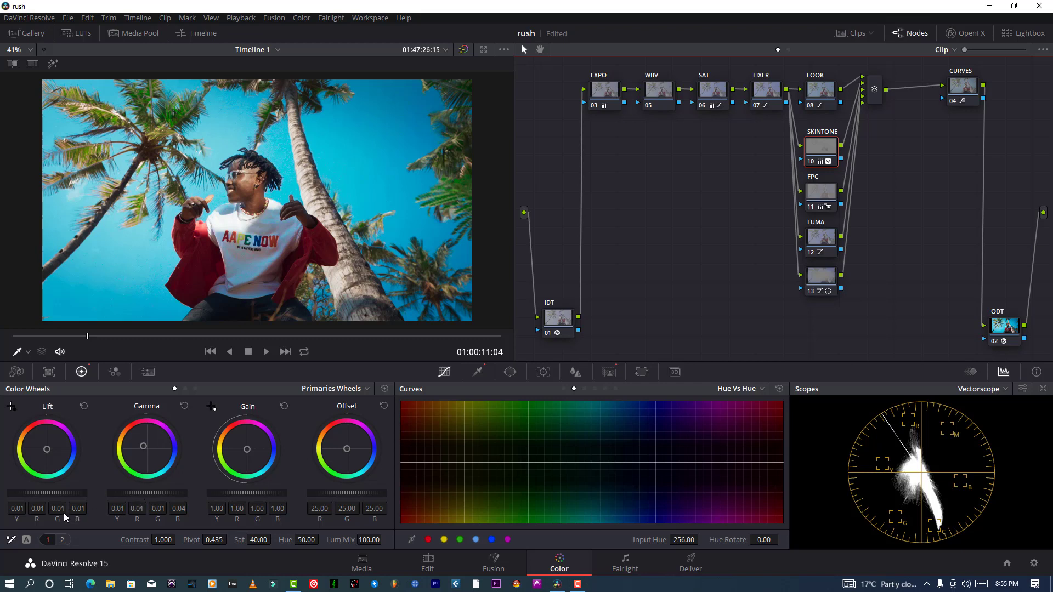
drag(43, 493, 38, 492)
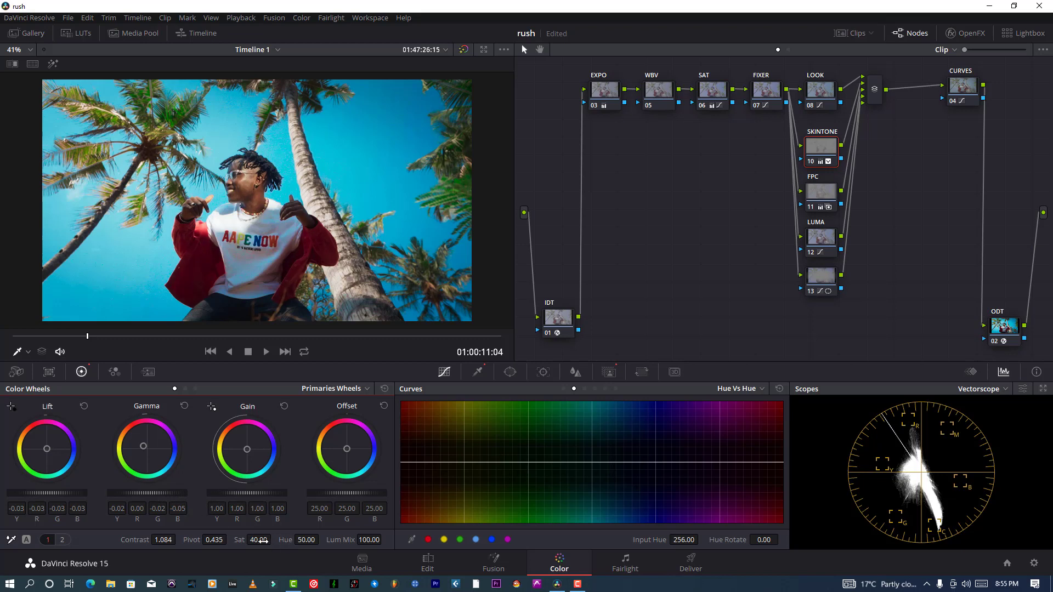
drag(262, 540, 273, 541)
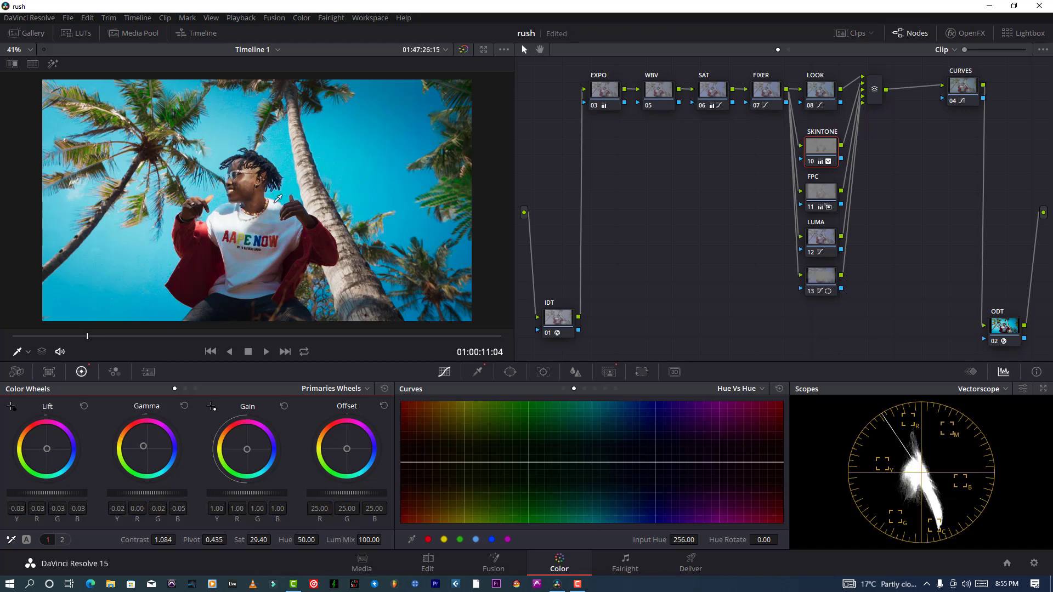
scroll(285, 241, up, 2)
scroll(292, 231, up, 6)
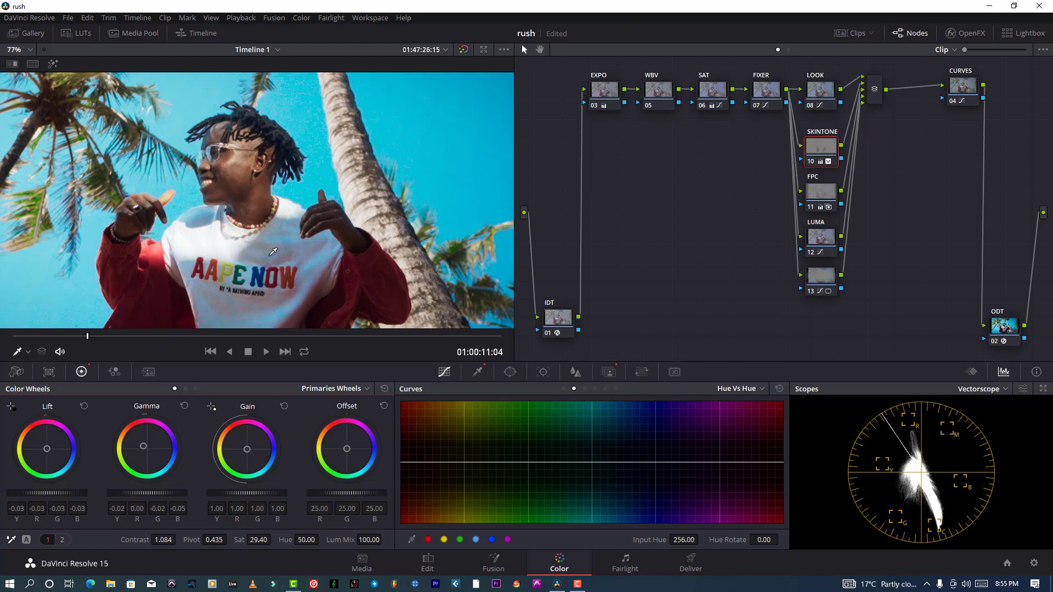
scroll(273, 254, down, 4)
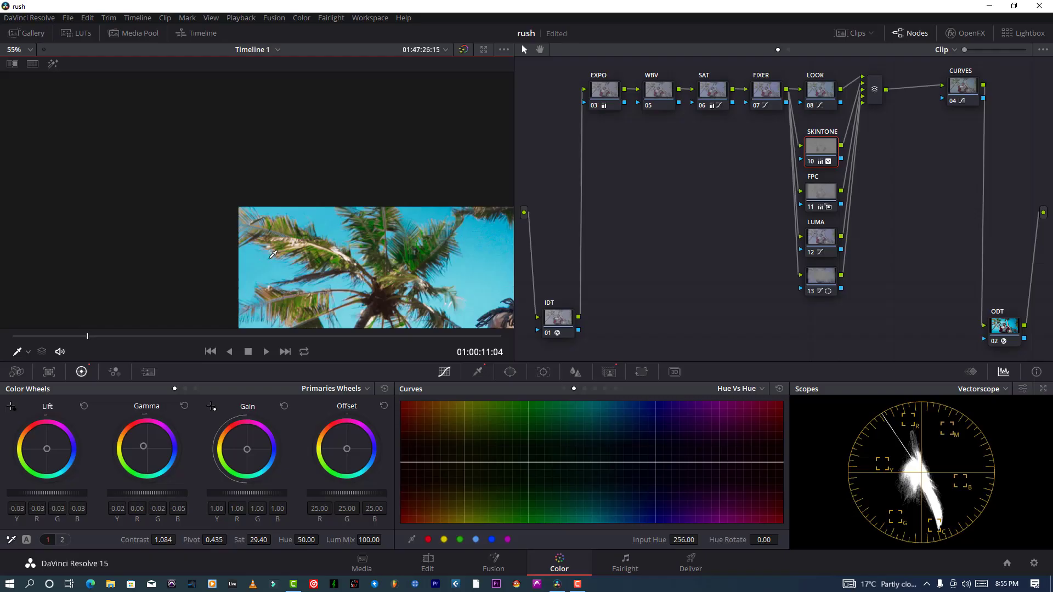
key(ctrl+s)
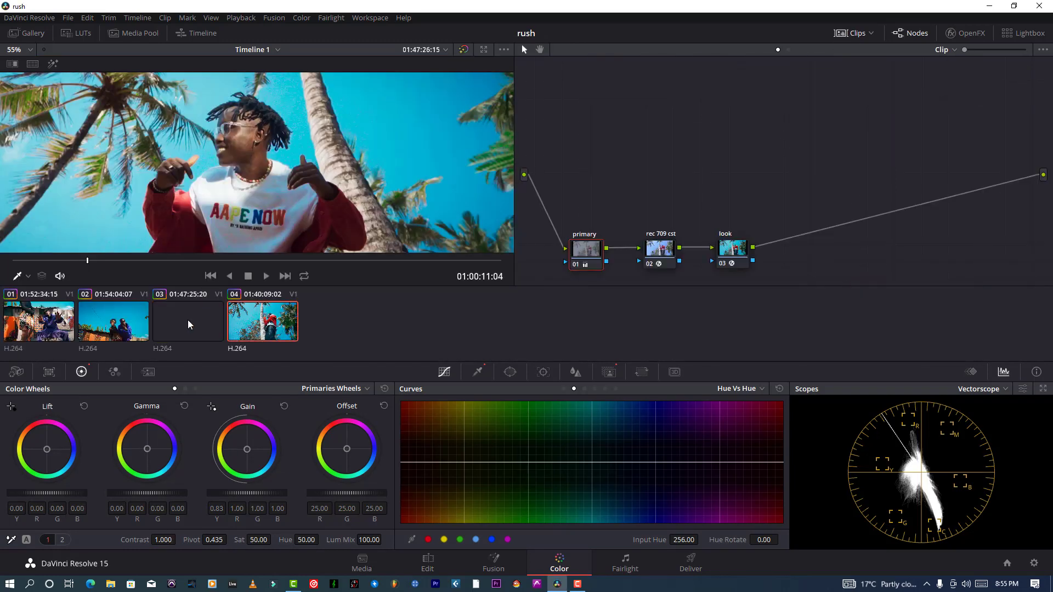
Apply the third clip's grade to the fourth clip, replacing its existing nodes, and check the result along the timeline
right_click(187, 320)
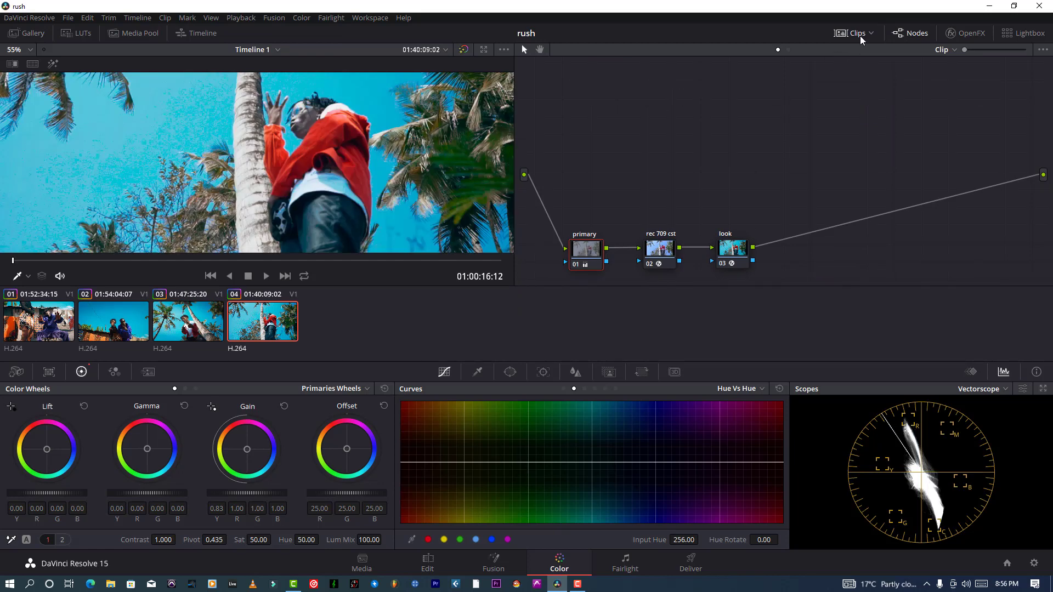
click(860, 35)
click(861, 35)
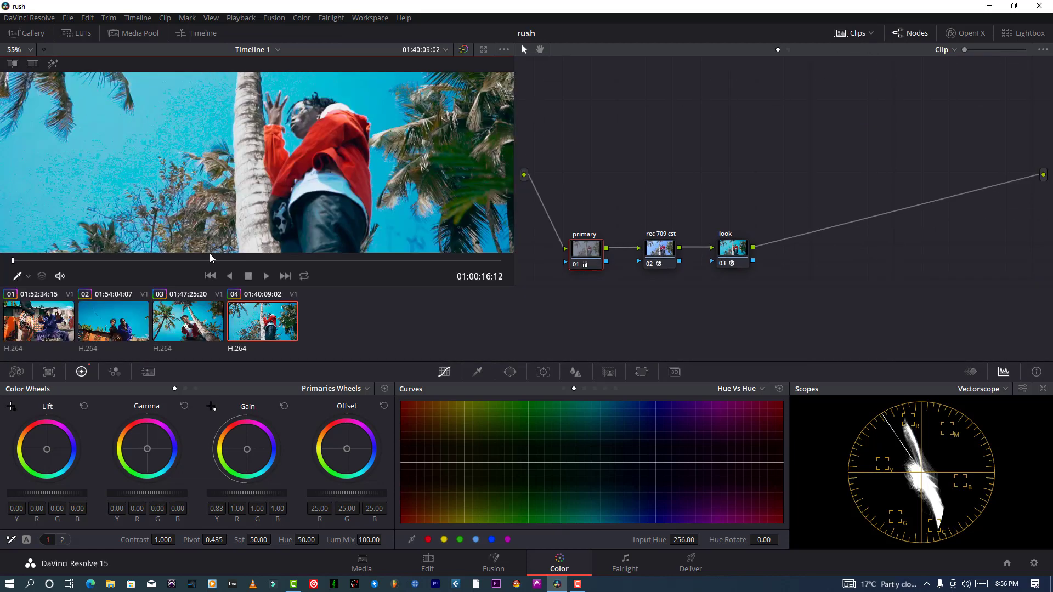
right_click(202, 312)
click(244, 193)
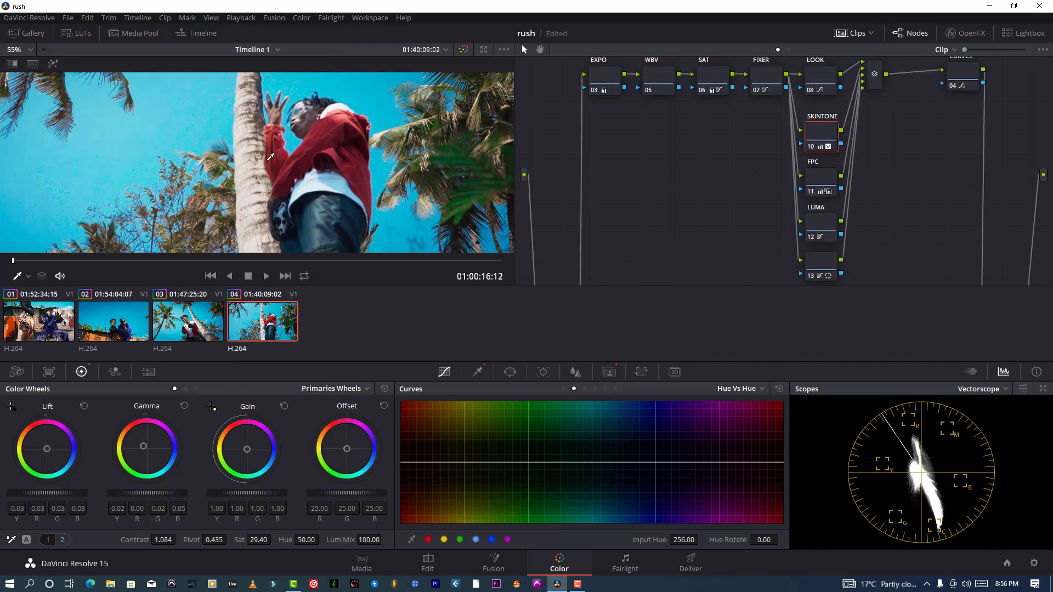
click(855, 33)
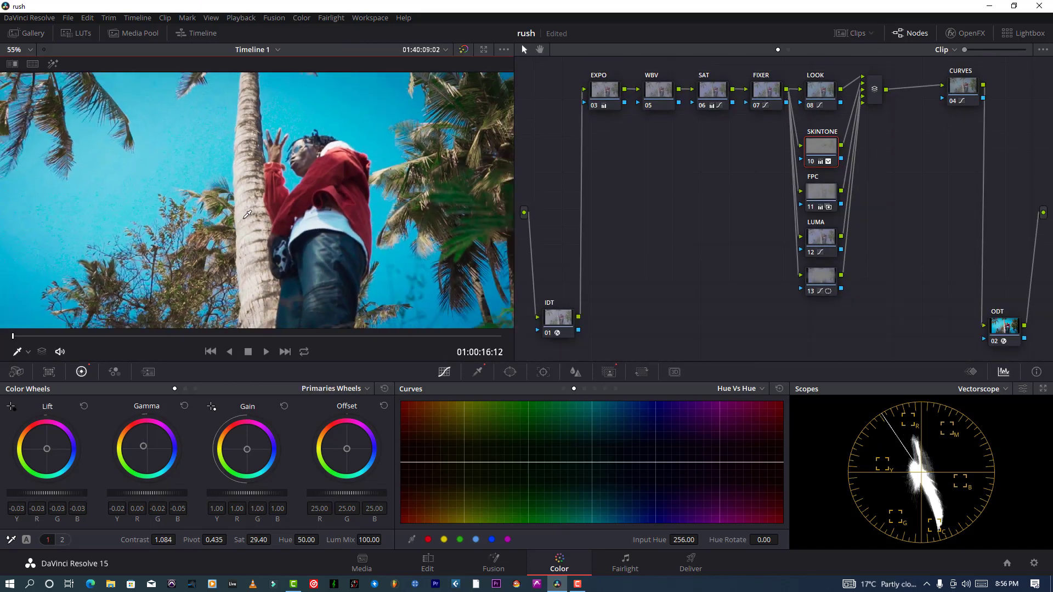
click(404, 336)
click(479, 337)
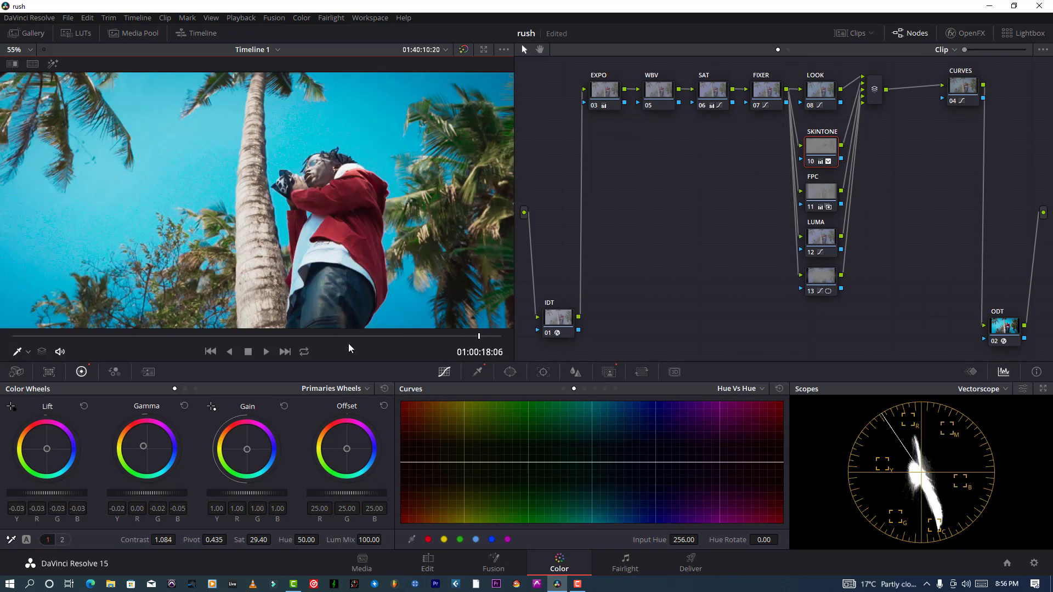
scroll(231, 178, down, 2)
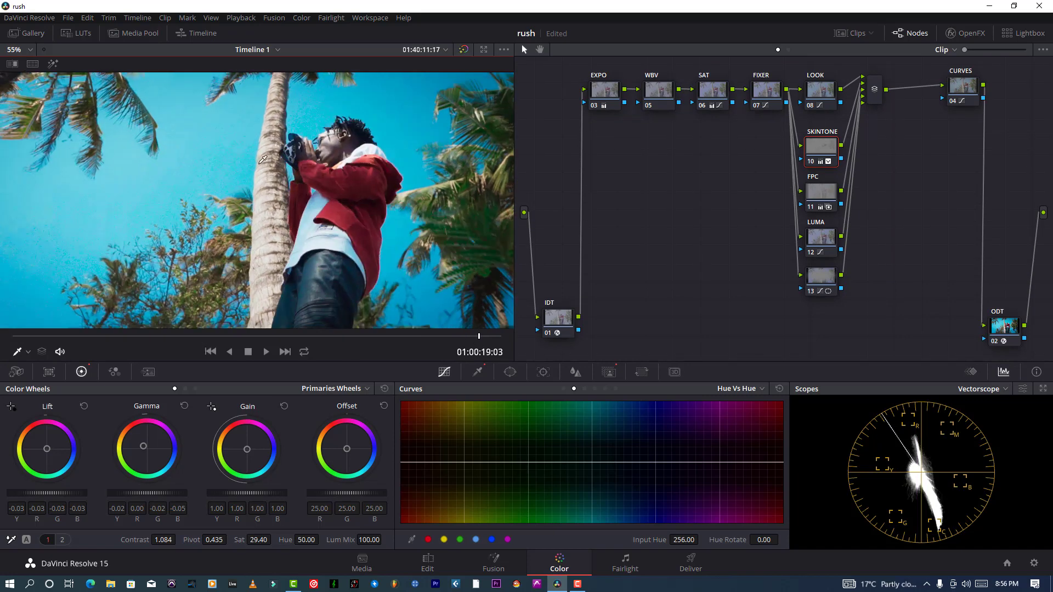